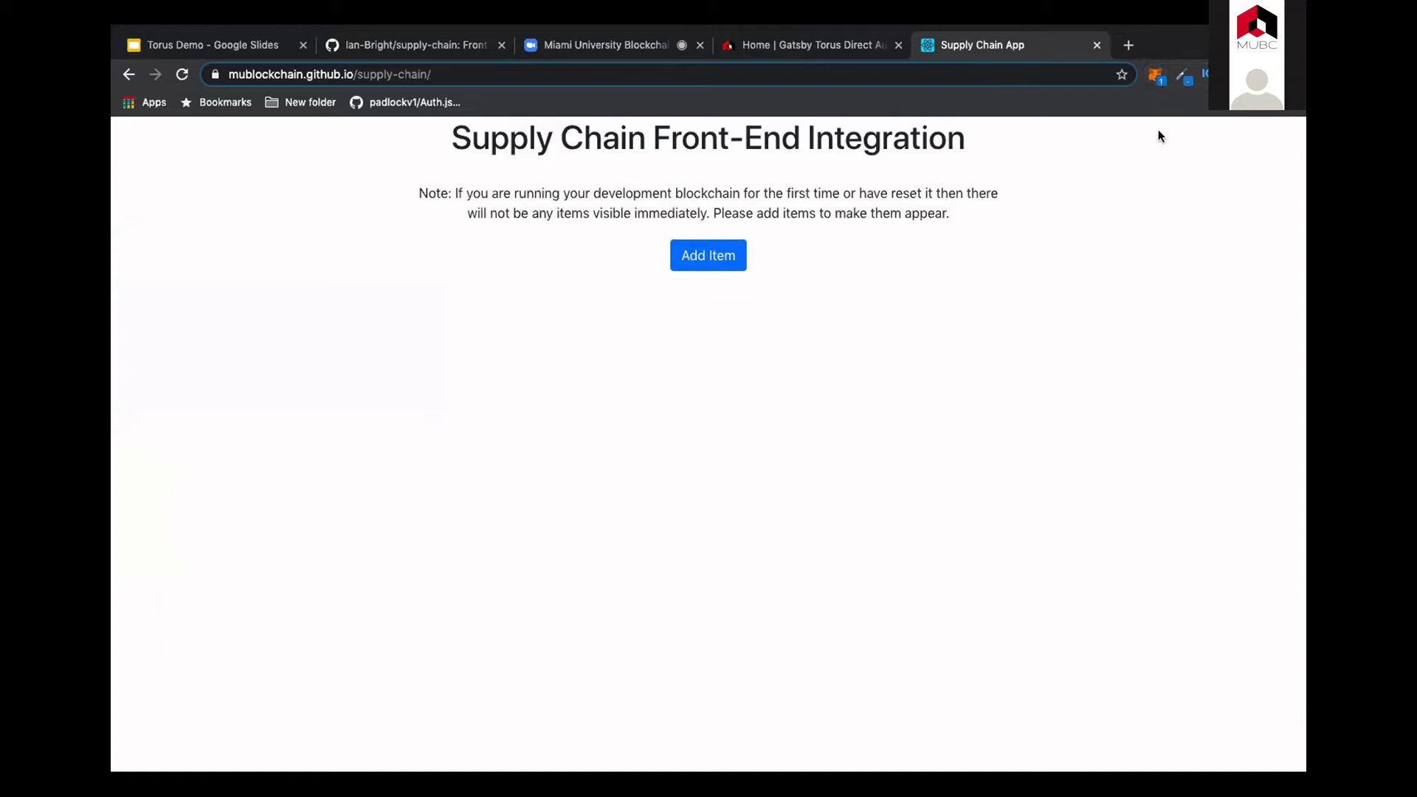
Step: Connect MetaMask Account 1 to Supply Chain App and reload to show Items Sold and Items Received
click(1156, 75)
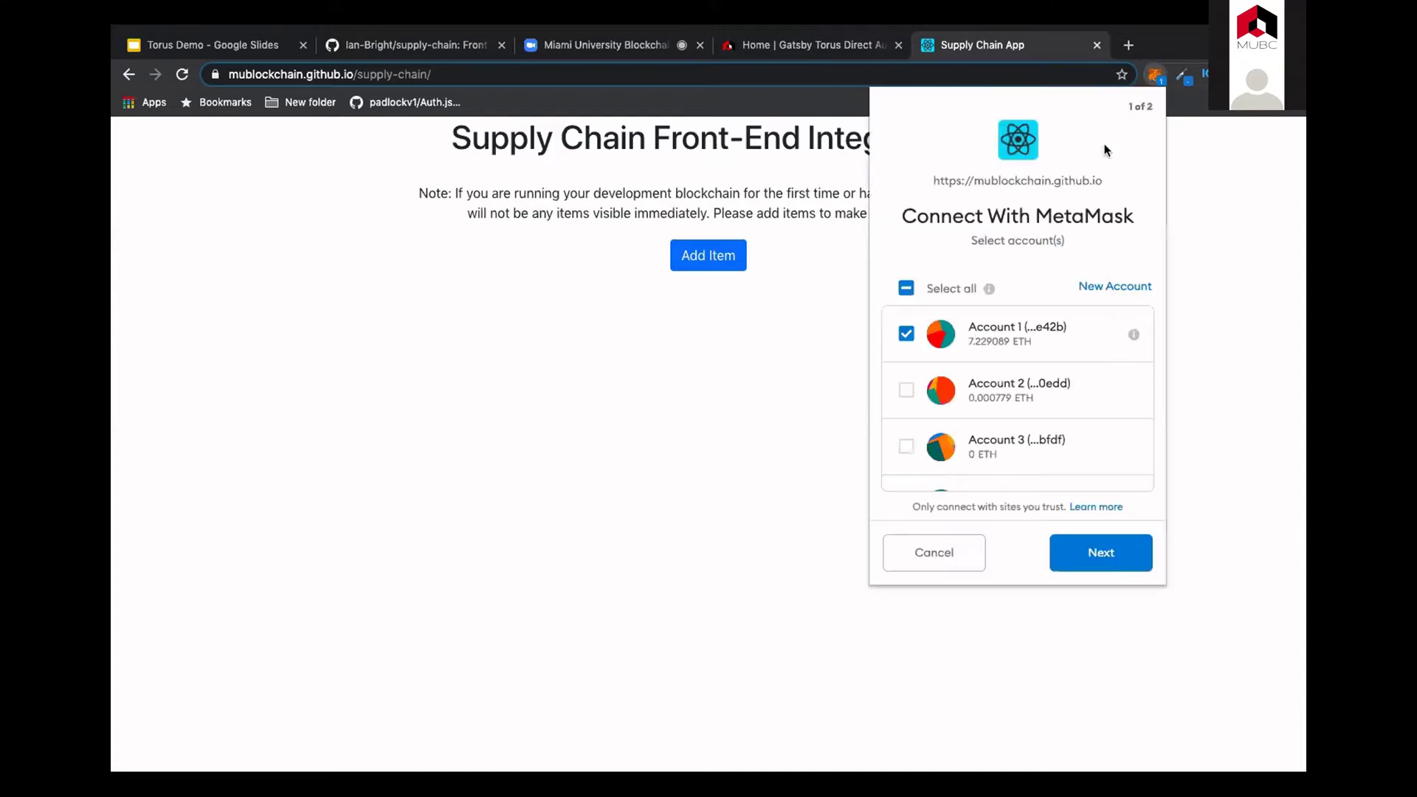
click(1077, 553)
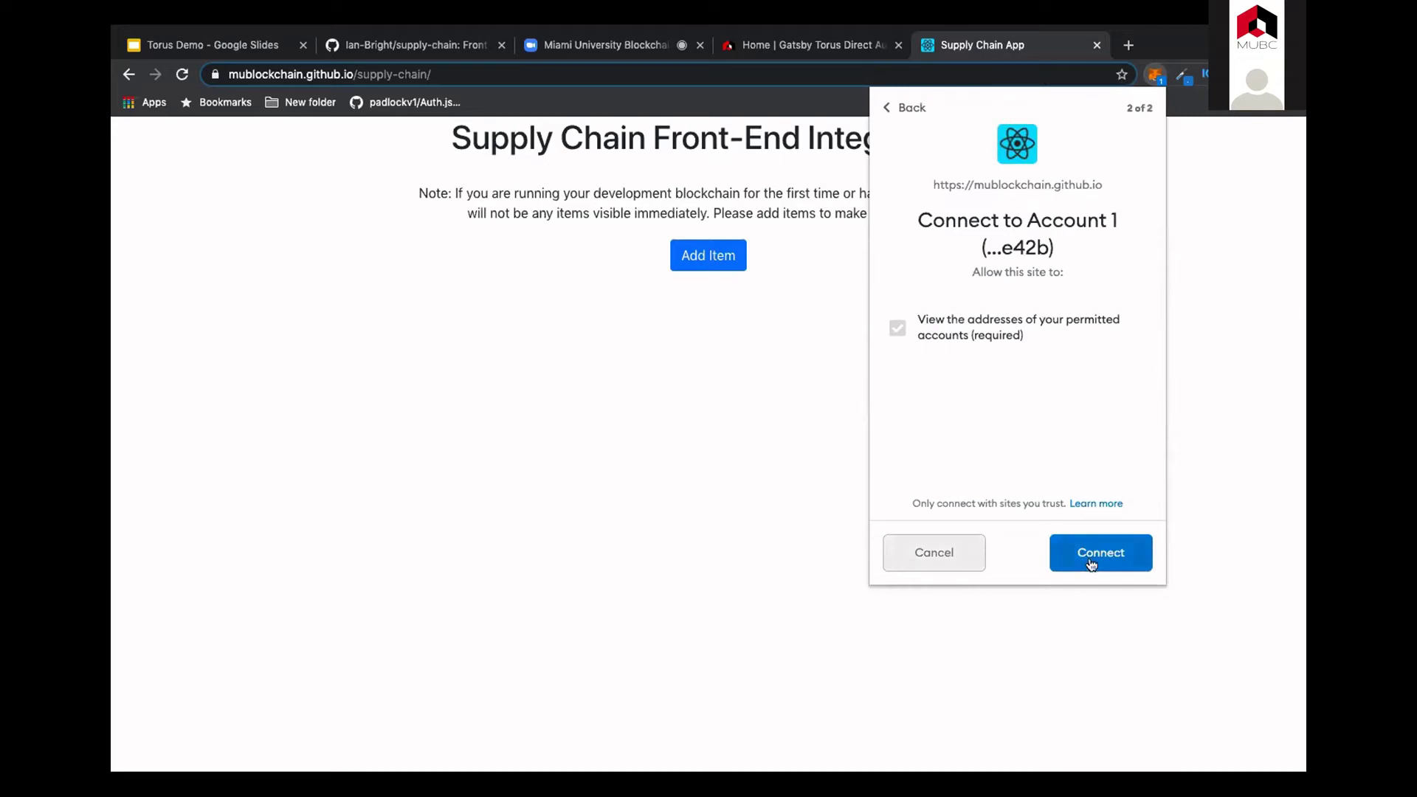
click(1089, 561)
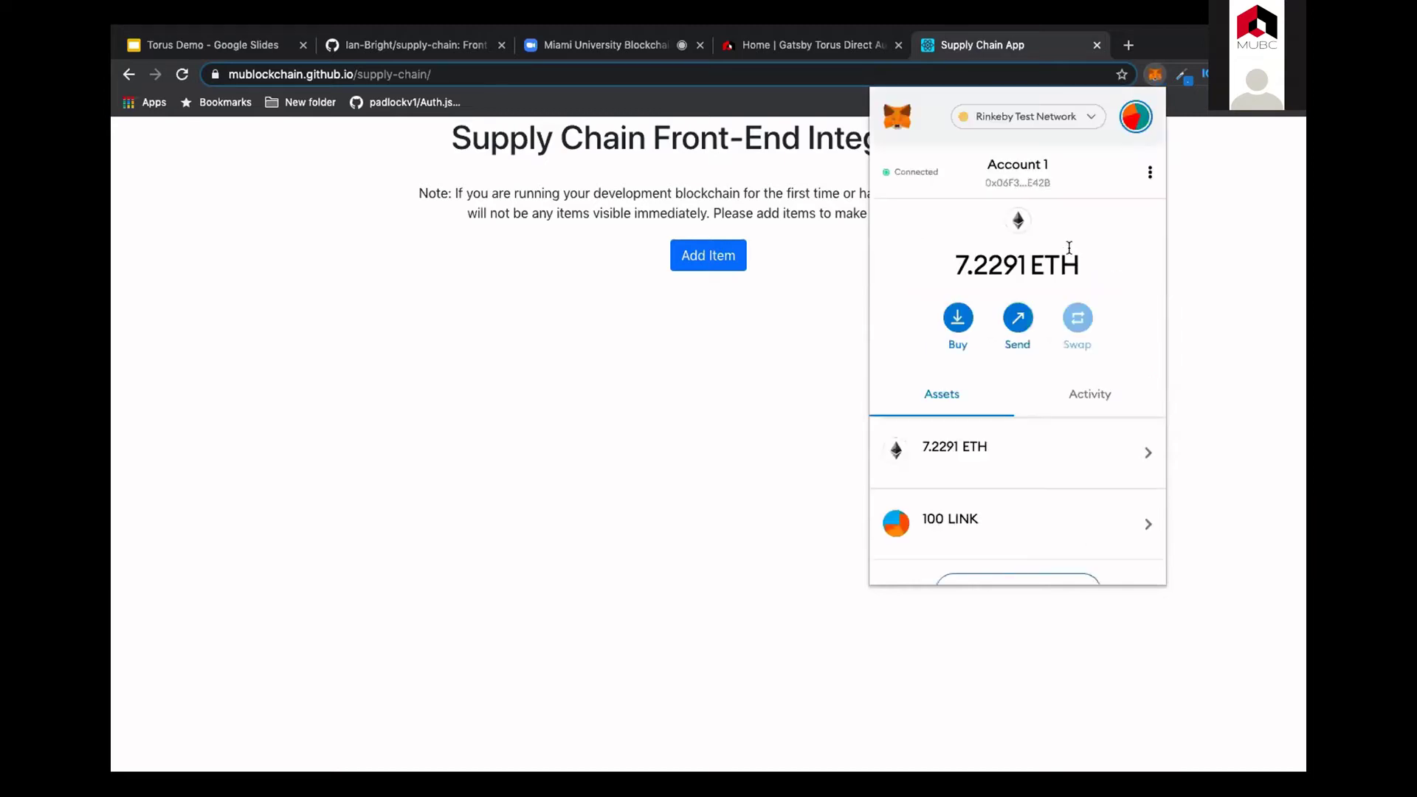
click(767, 407)
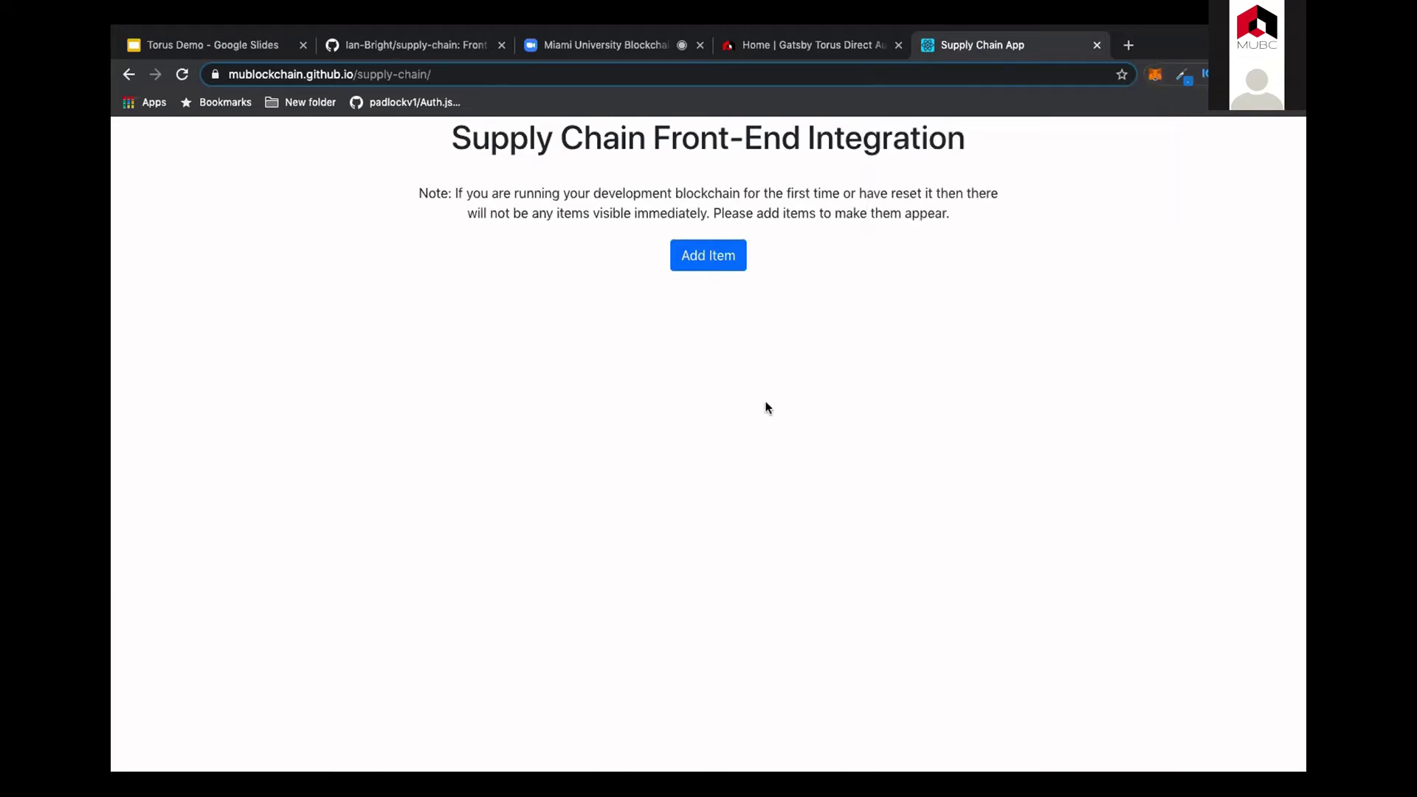
click(180, 74)
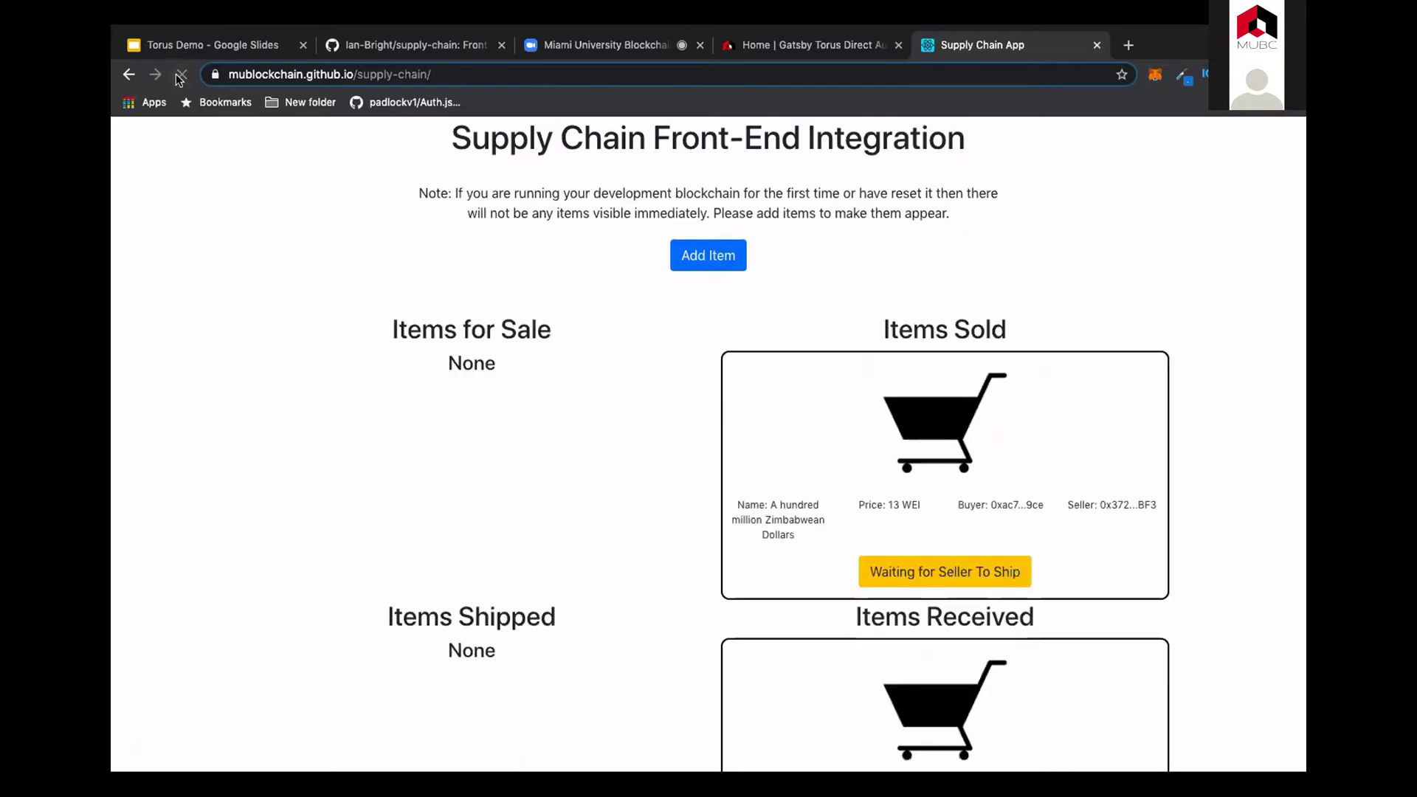
scroll(728, 422, down, 5)
scroll(617, 516, down, 2)
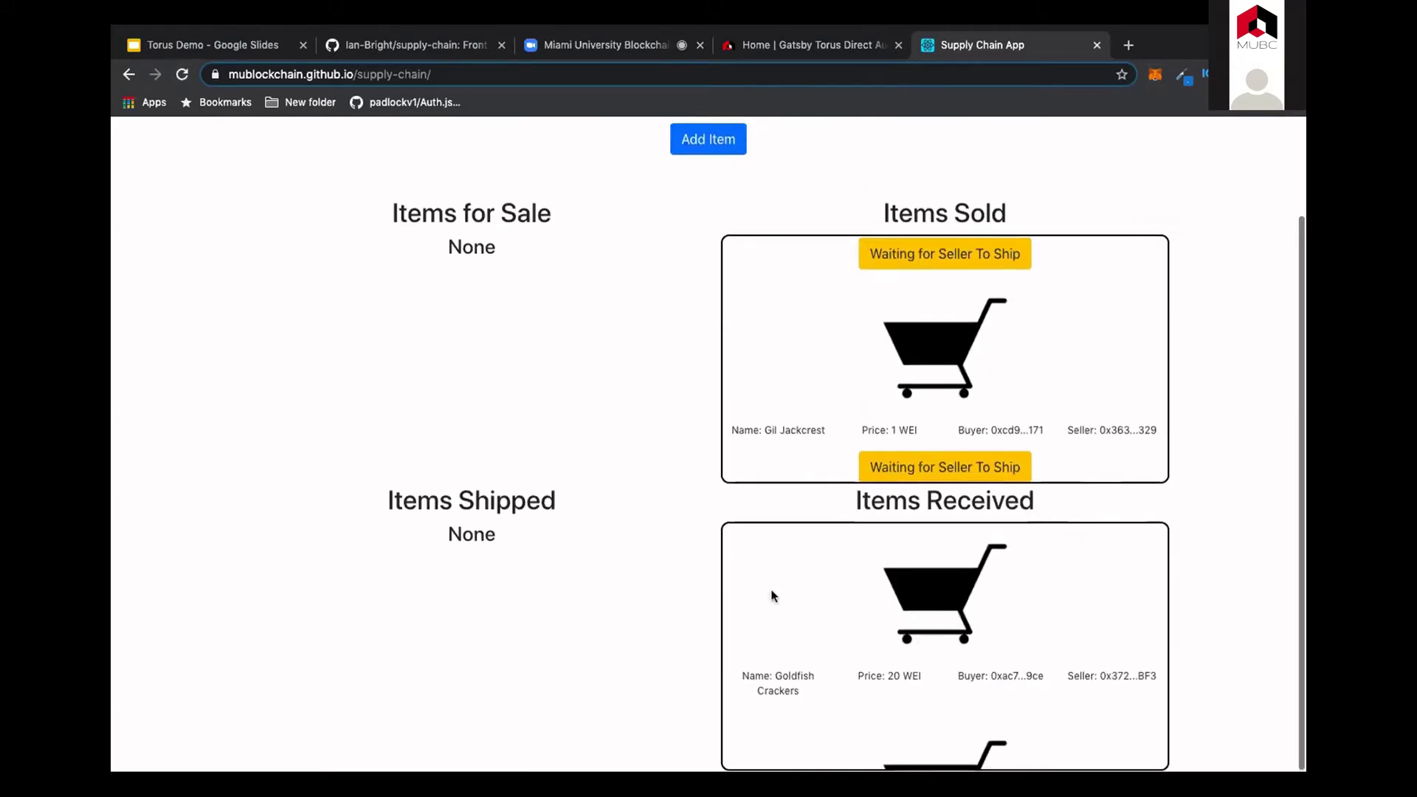
scroll(774, 596, down, 3)
scroll(702, 512, up, 5)
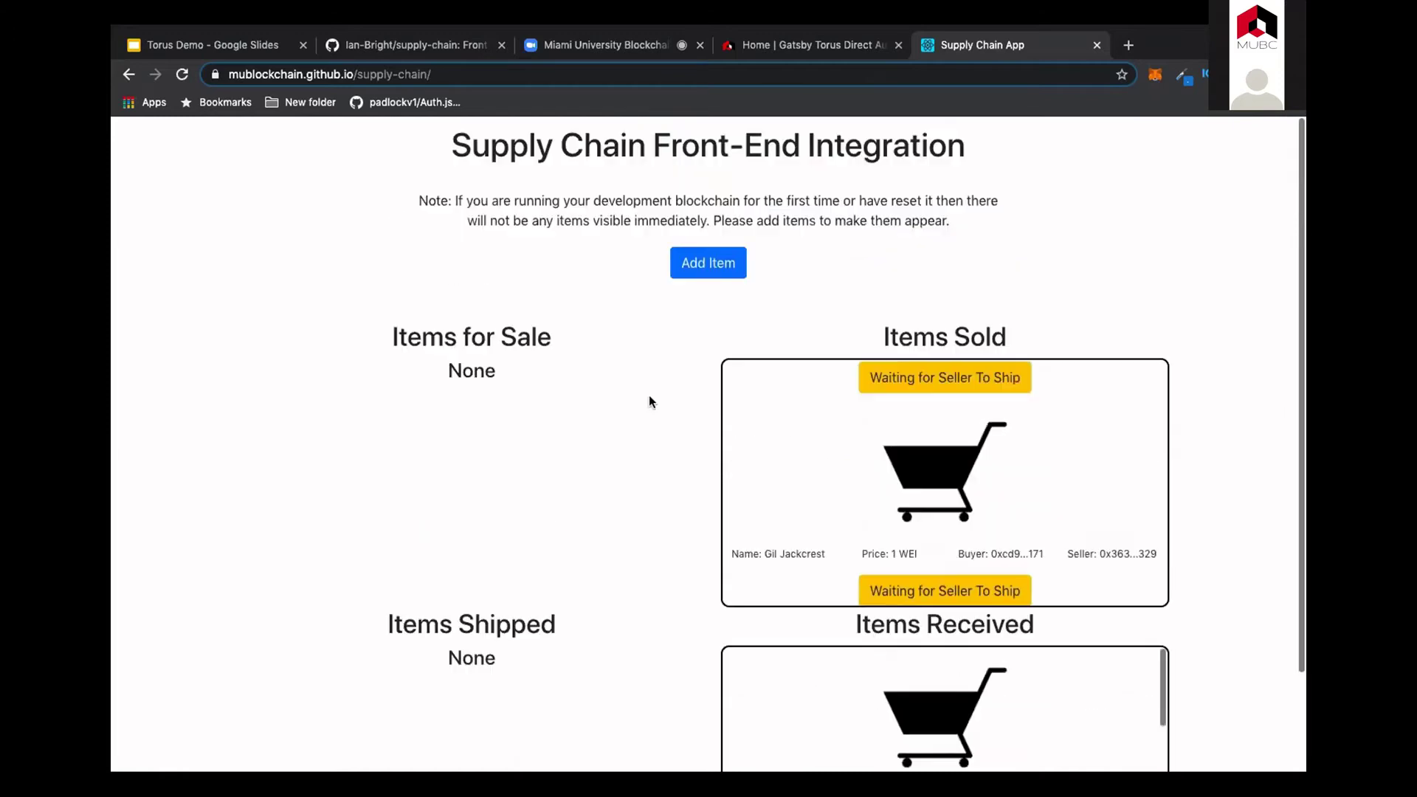
Step: Add 'Fake Item' for sale at 123 WEI and confirm the MetaMask transaction
click(721, 268)
click(721, 255)
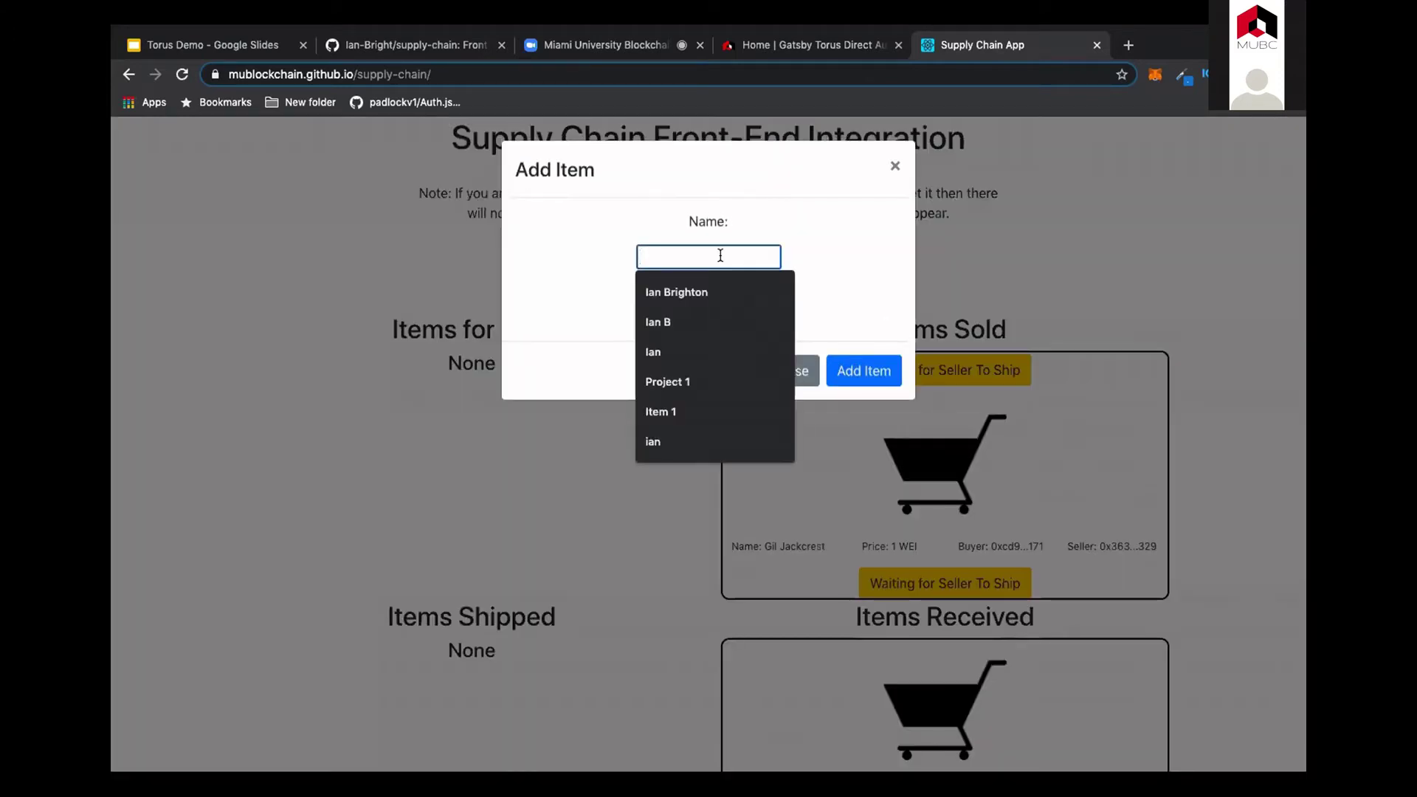
text(Fake Item)
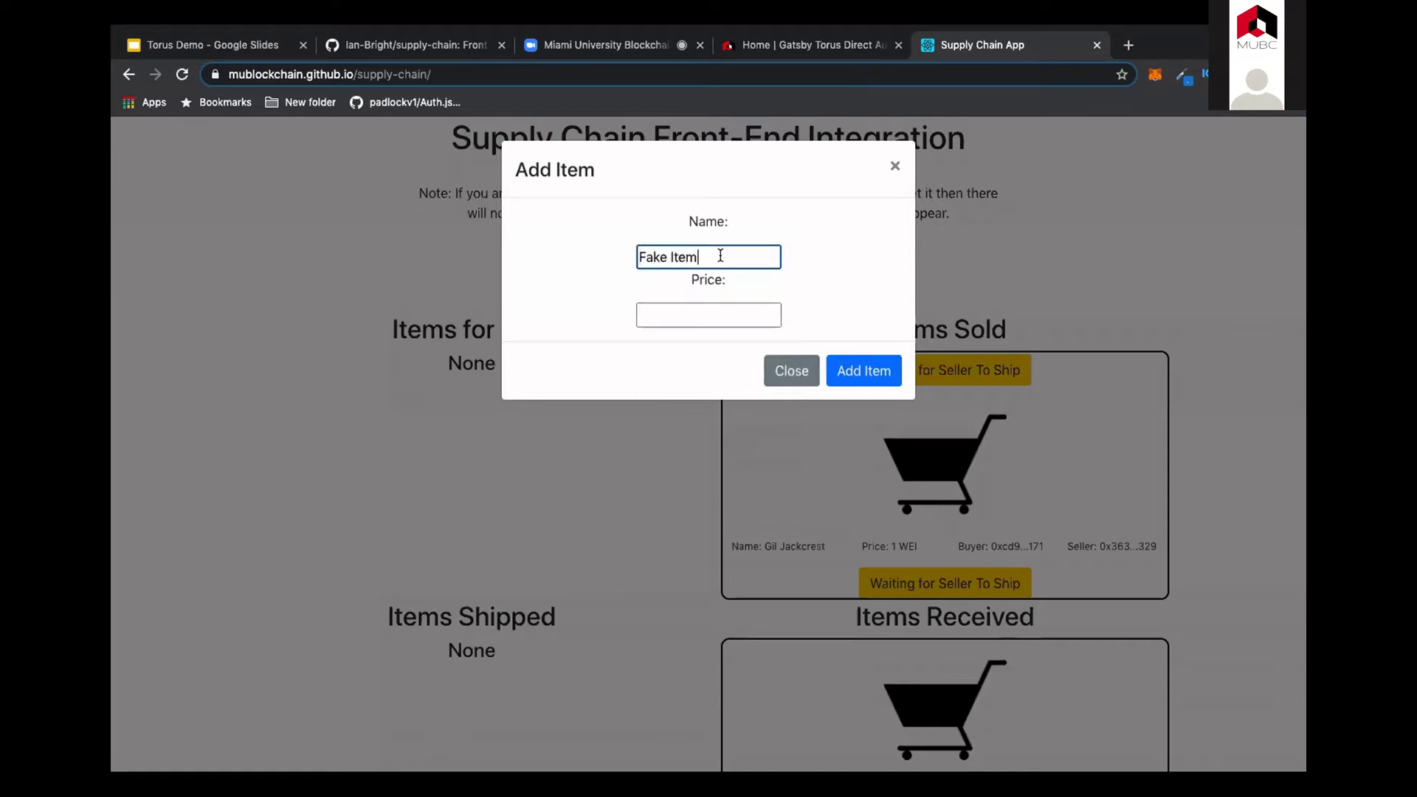
click(703, 315)
text(123)
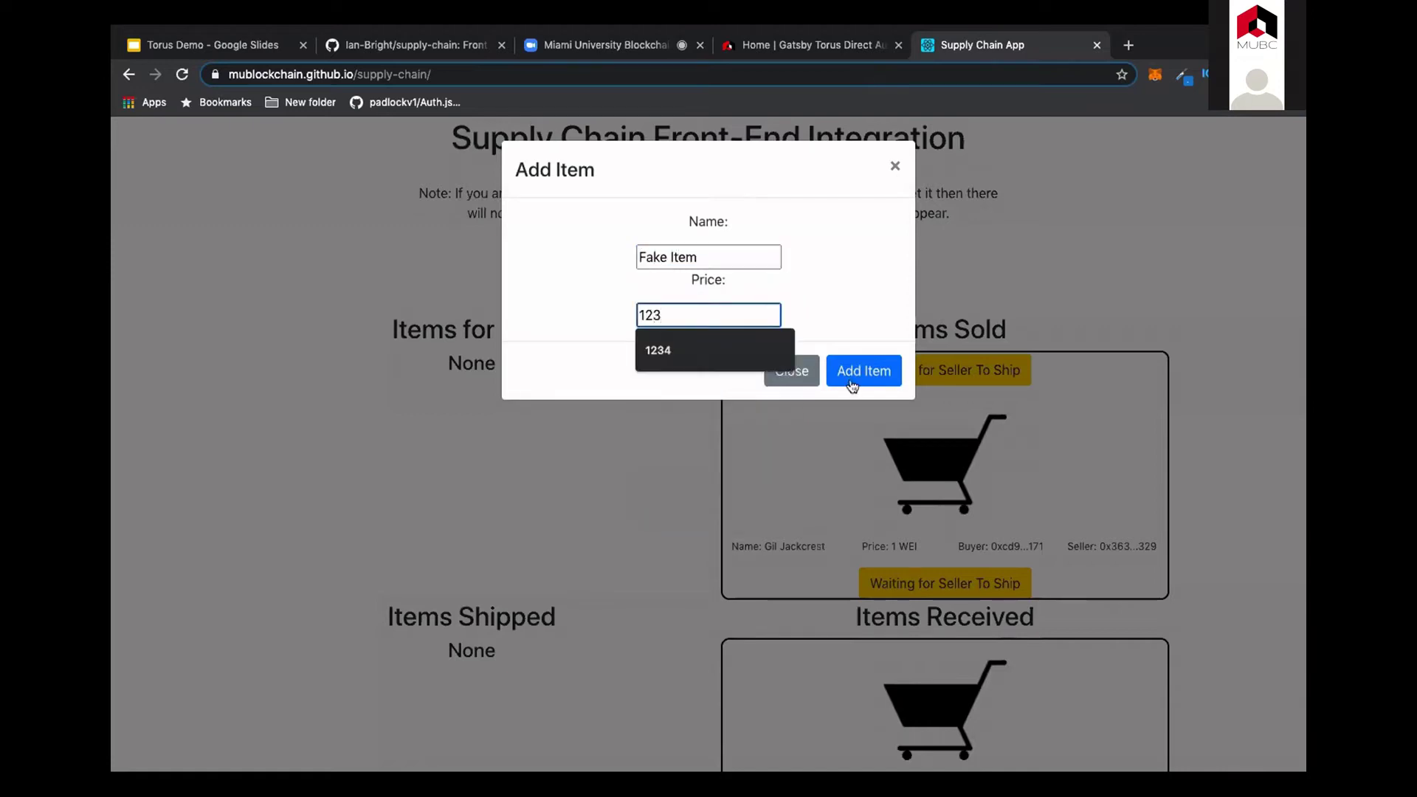
click(858, 377)
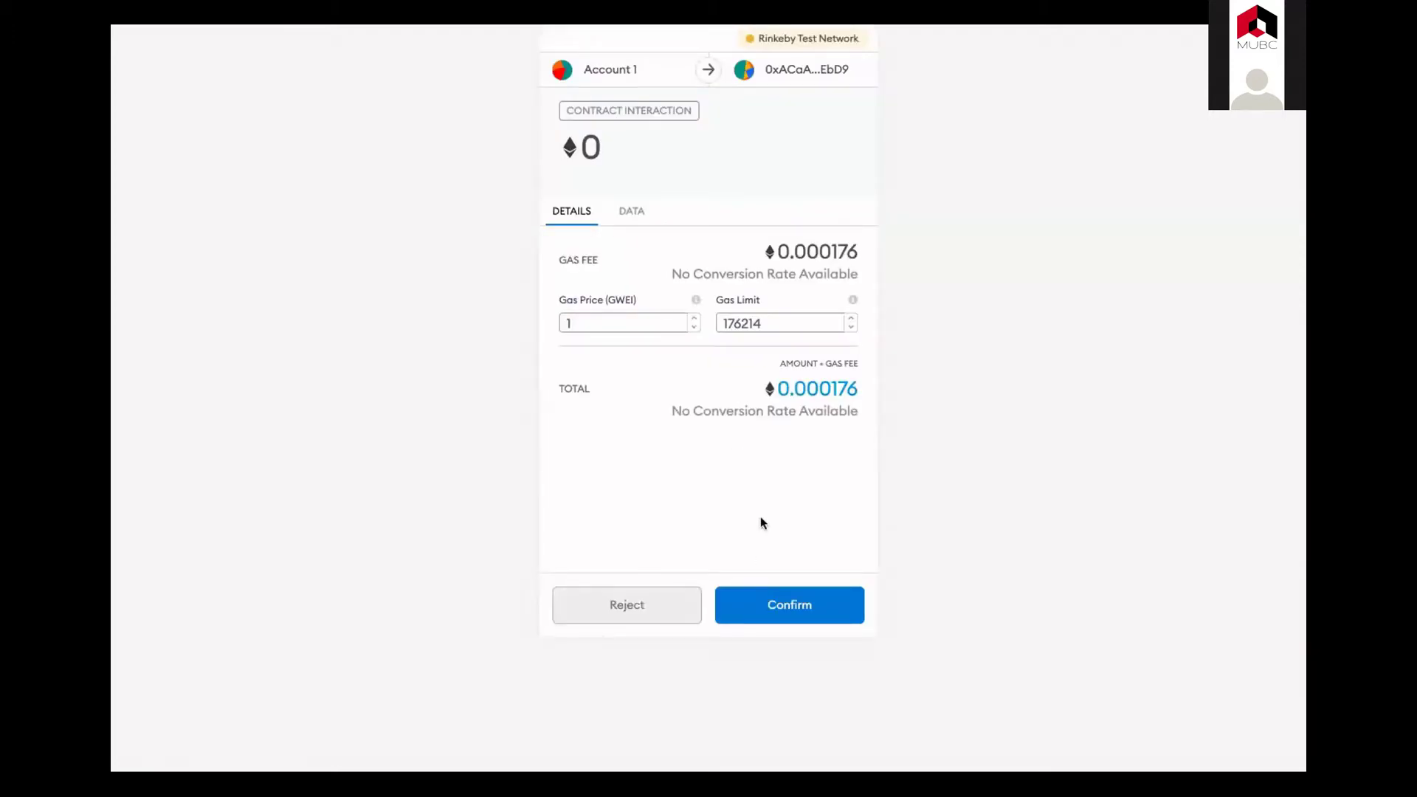
click(756, 616)
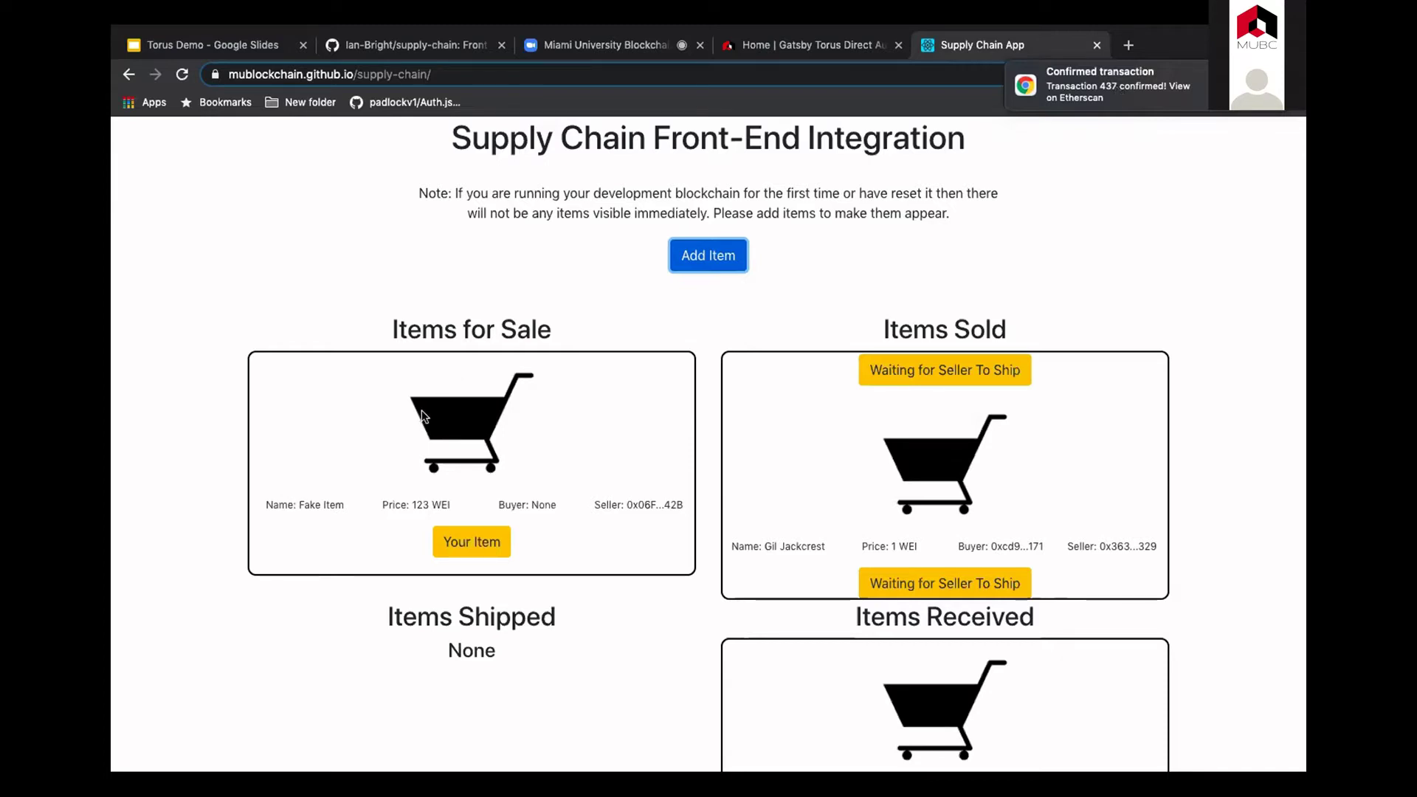
Step: Check the MetaMask account balance, then go to the Torus DirectAuth login page
click(541, 256)
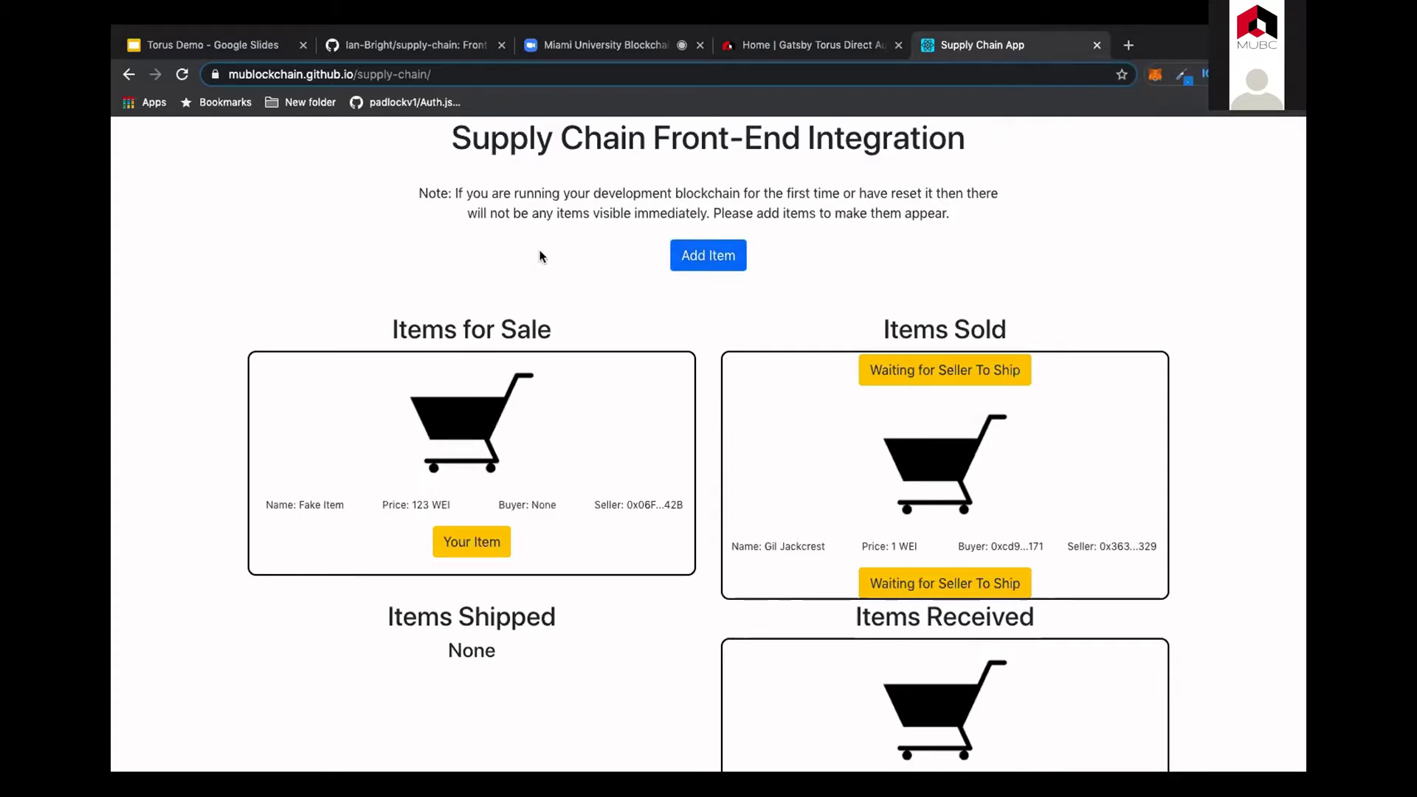
click(1153, 76)
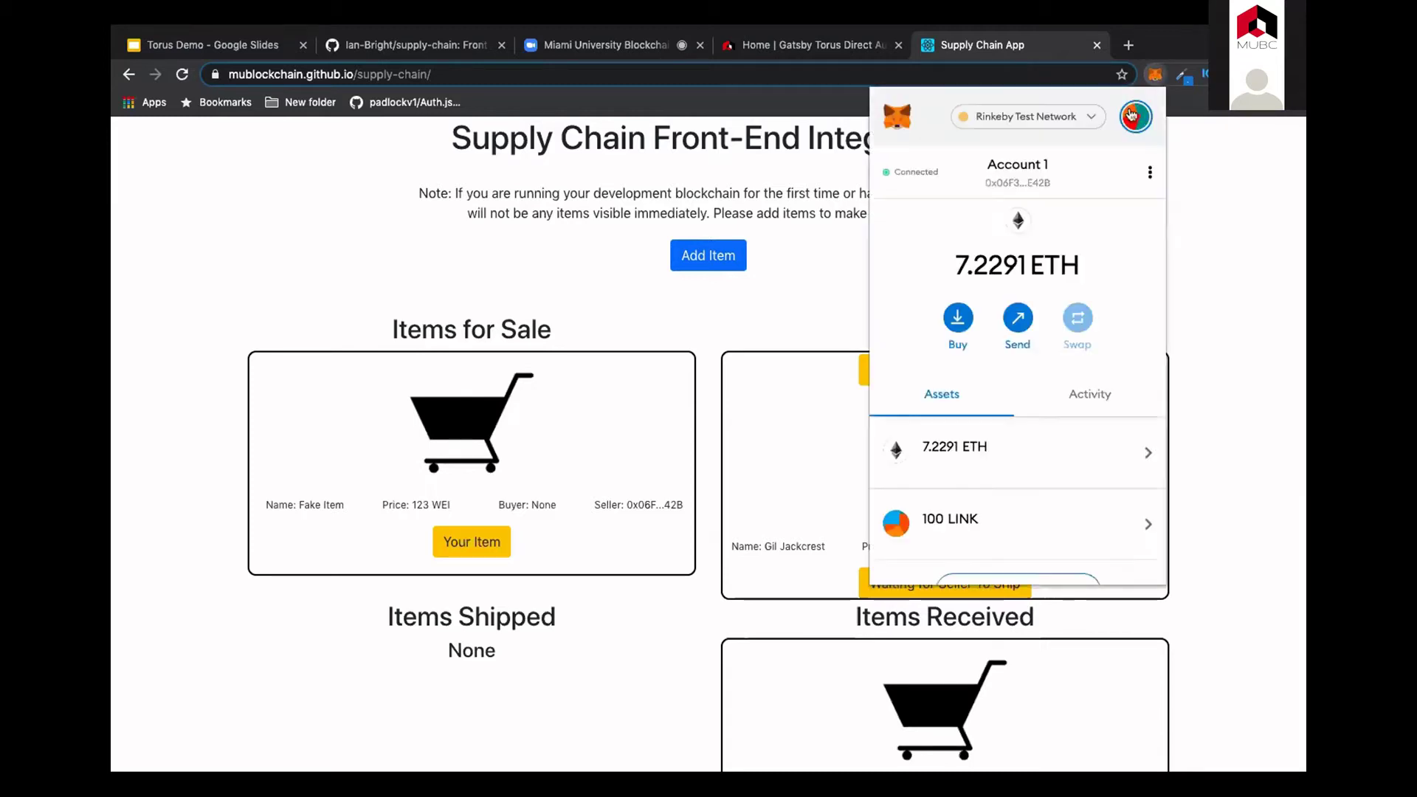
click(648, 184)
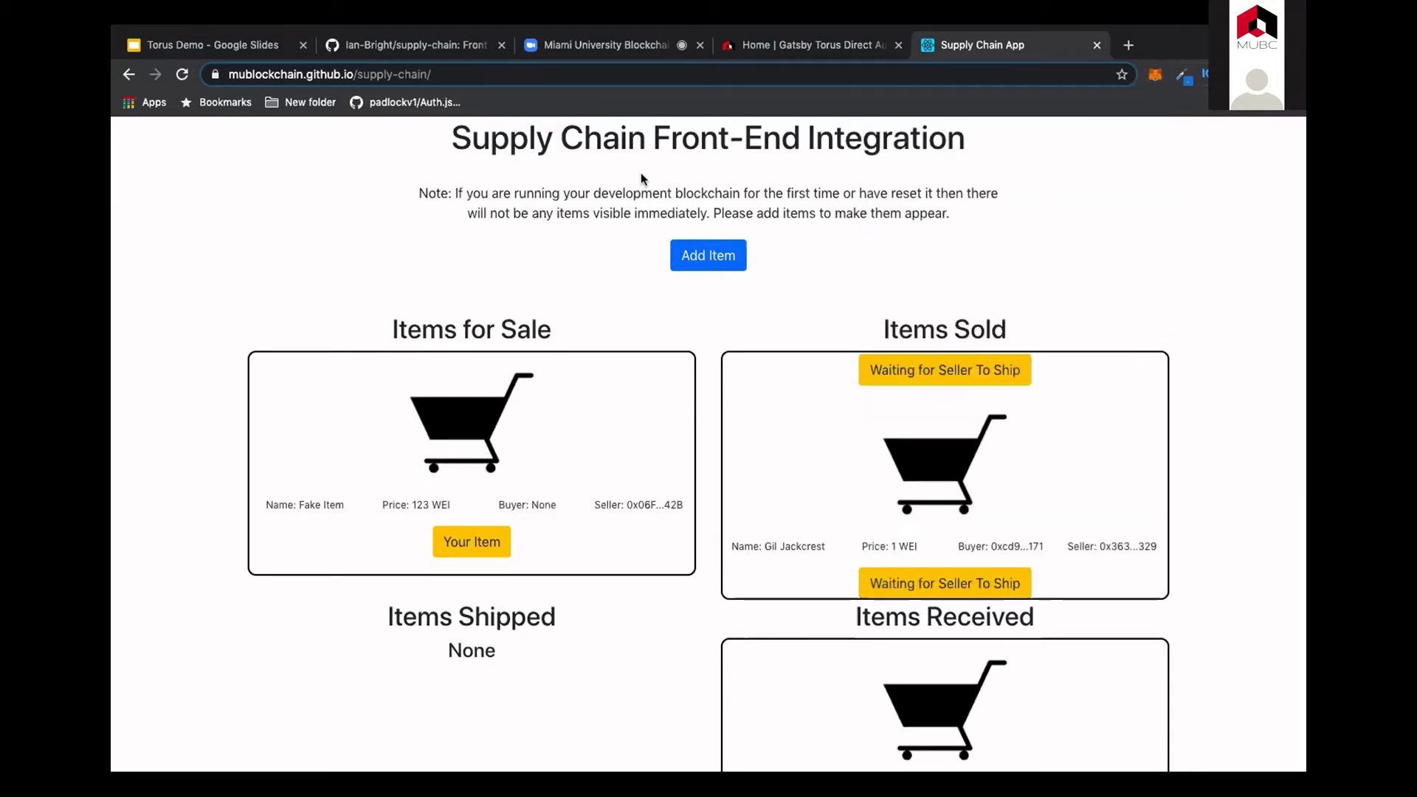
click(710, 249)
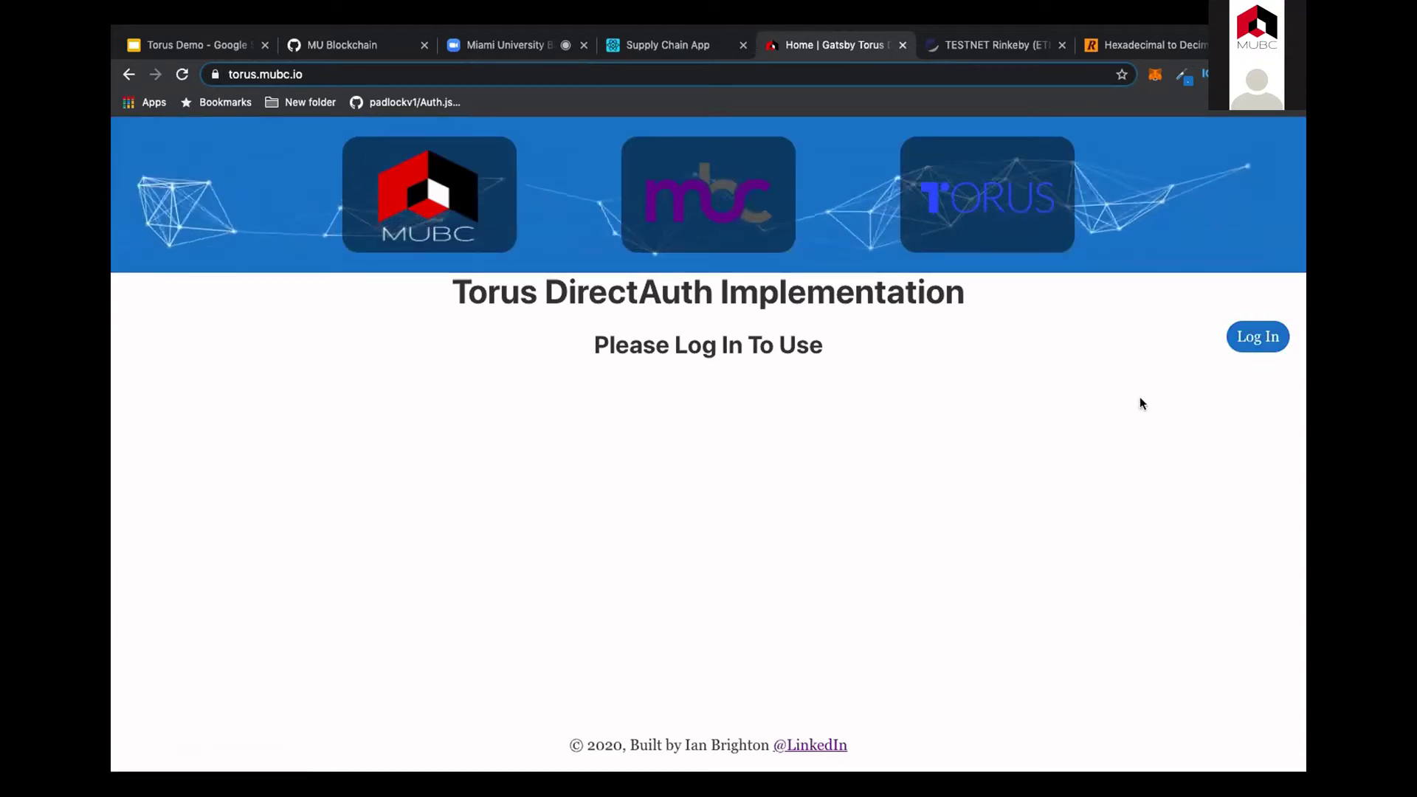
Step: Log in to the Torus DirectAuth demo with the first Google account
click(1240, 342)
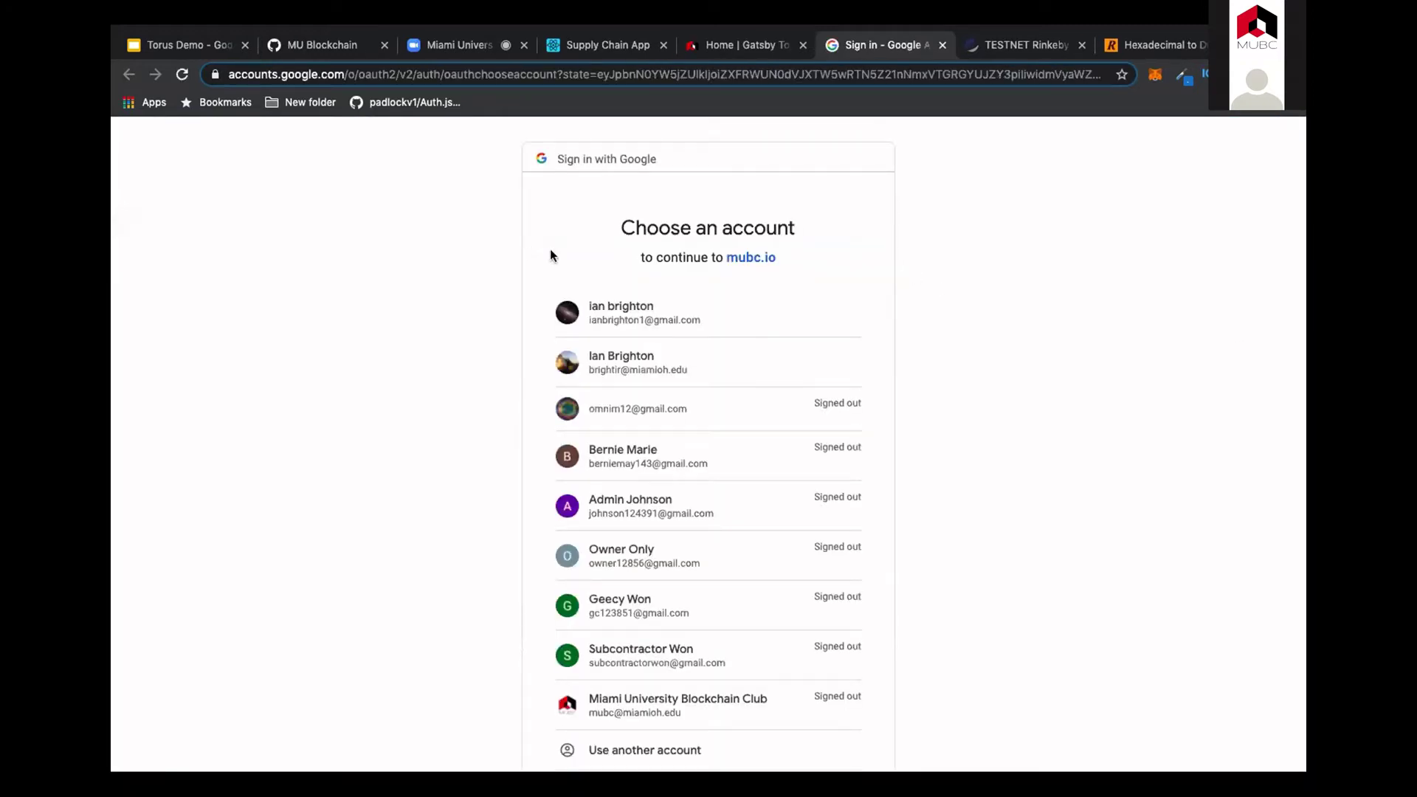
click(596, 307)
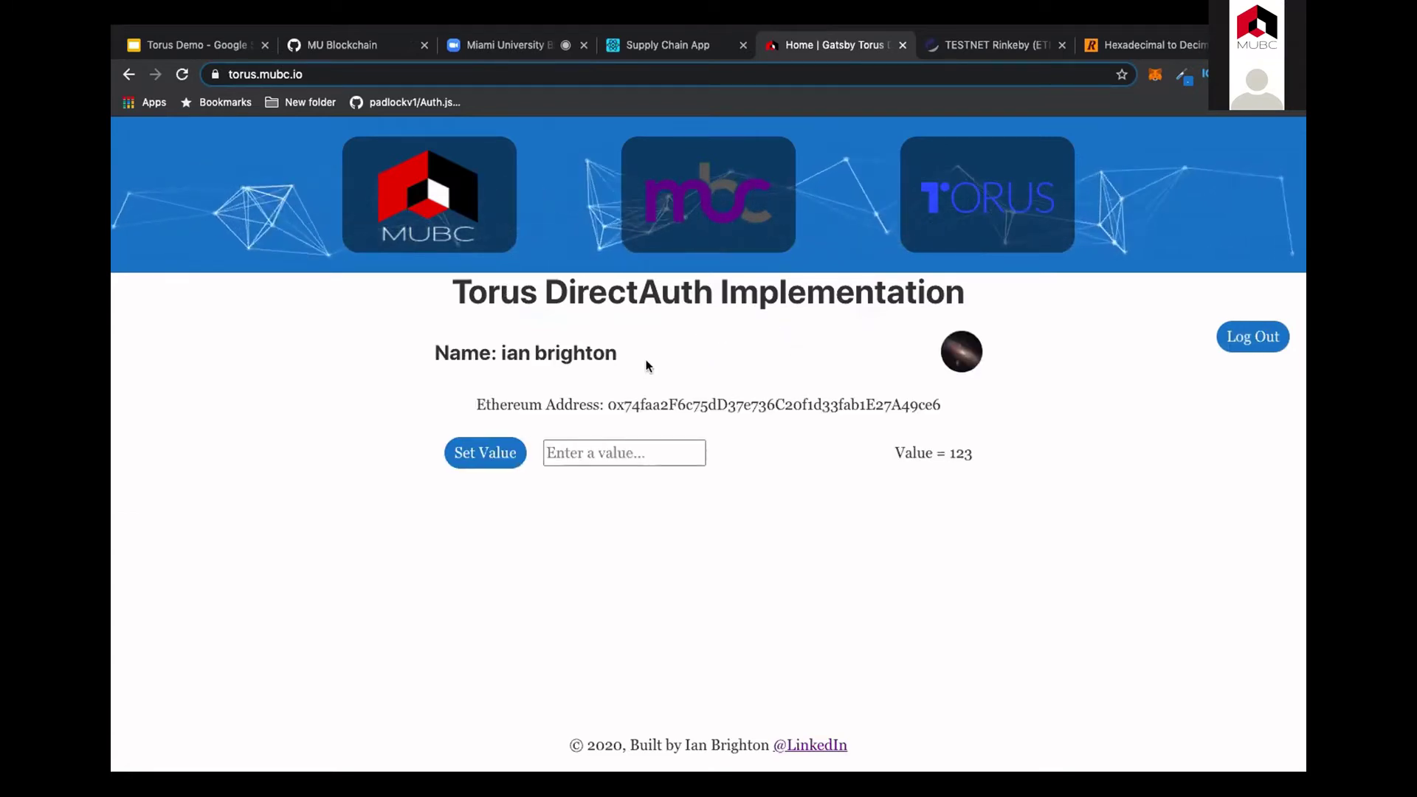
drag(617, 353, 441, 352)
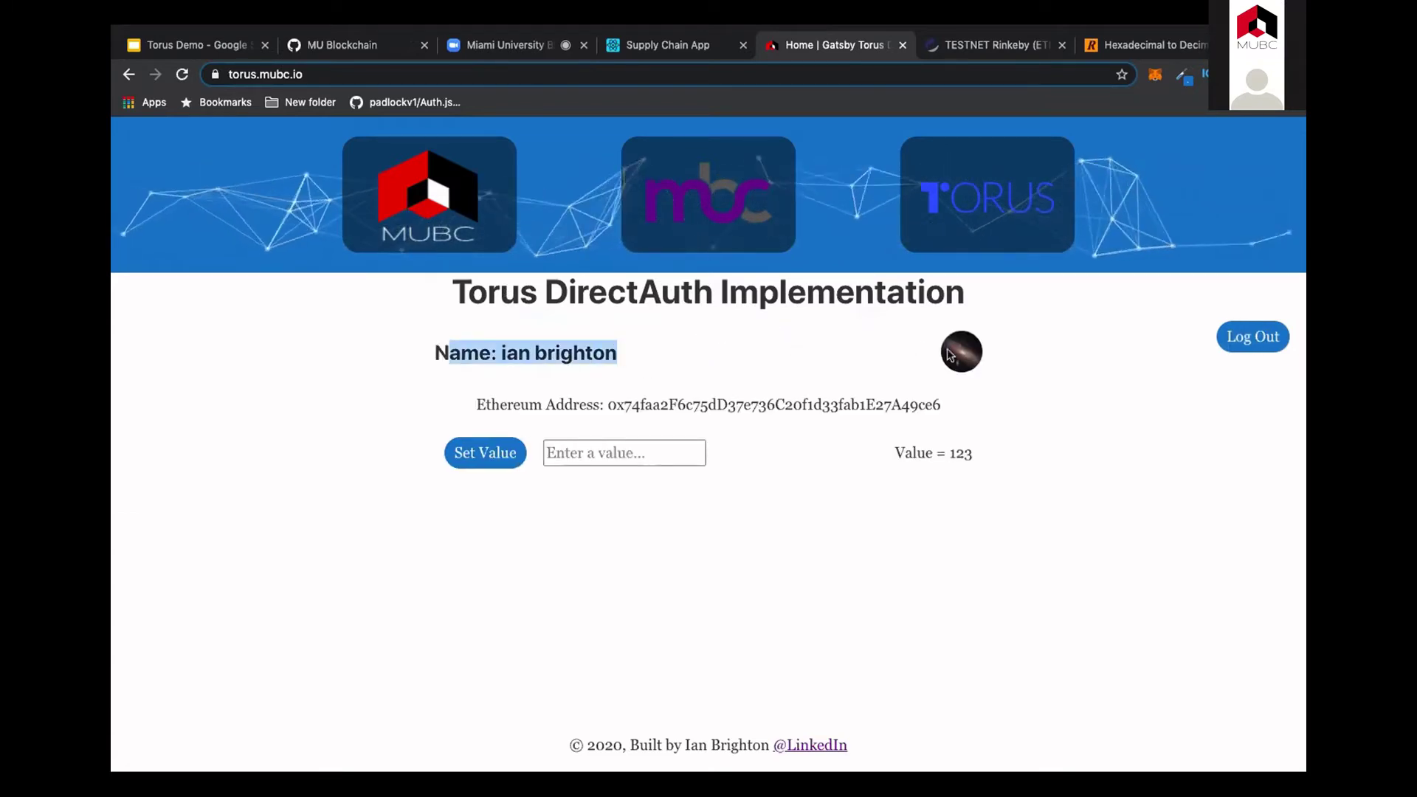
click(929, 413)
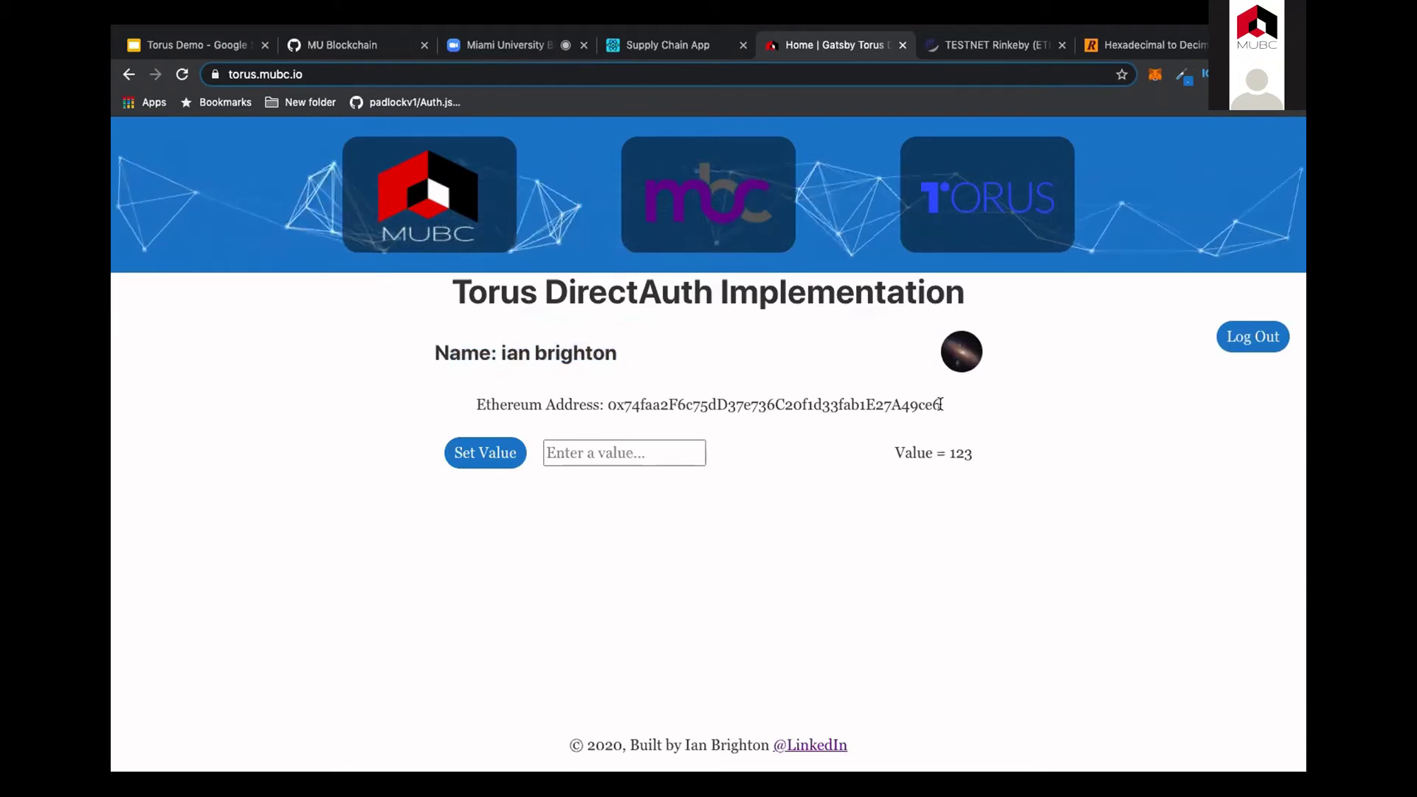
drag(939, 405, 757, 405)
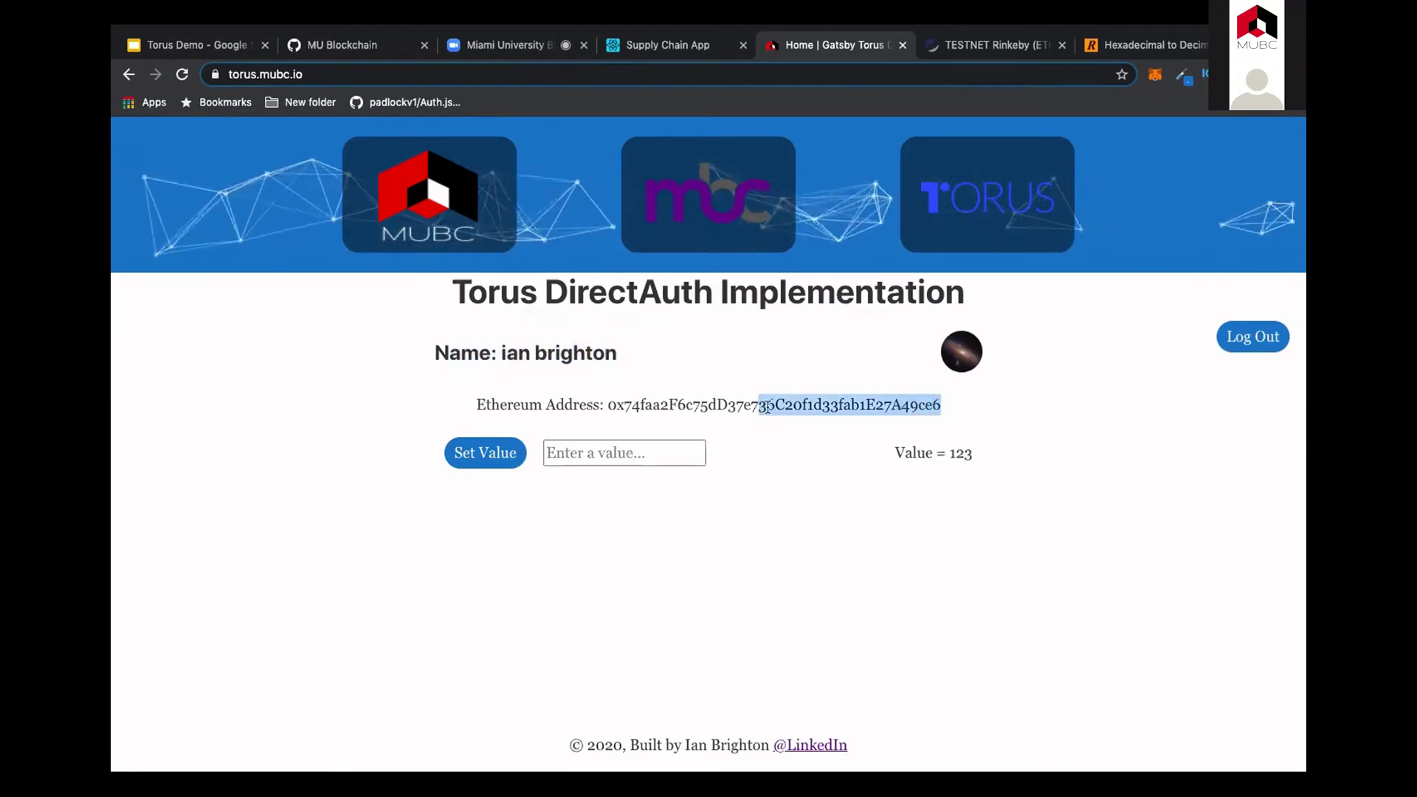
click(893, 456)
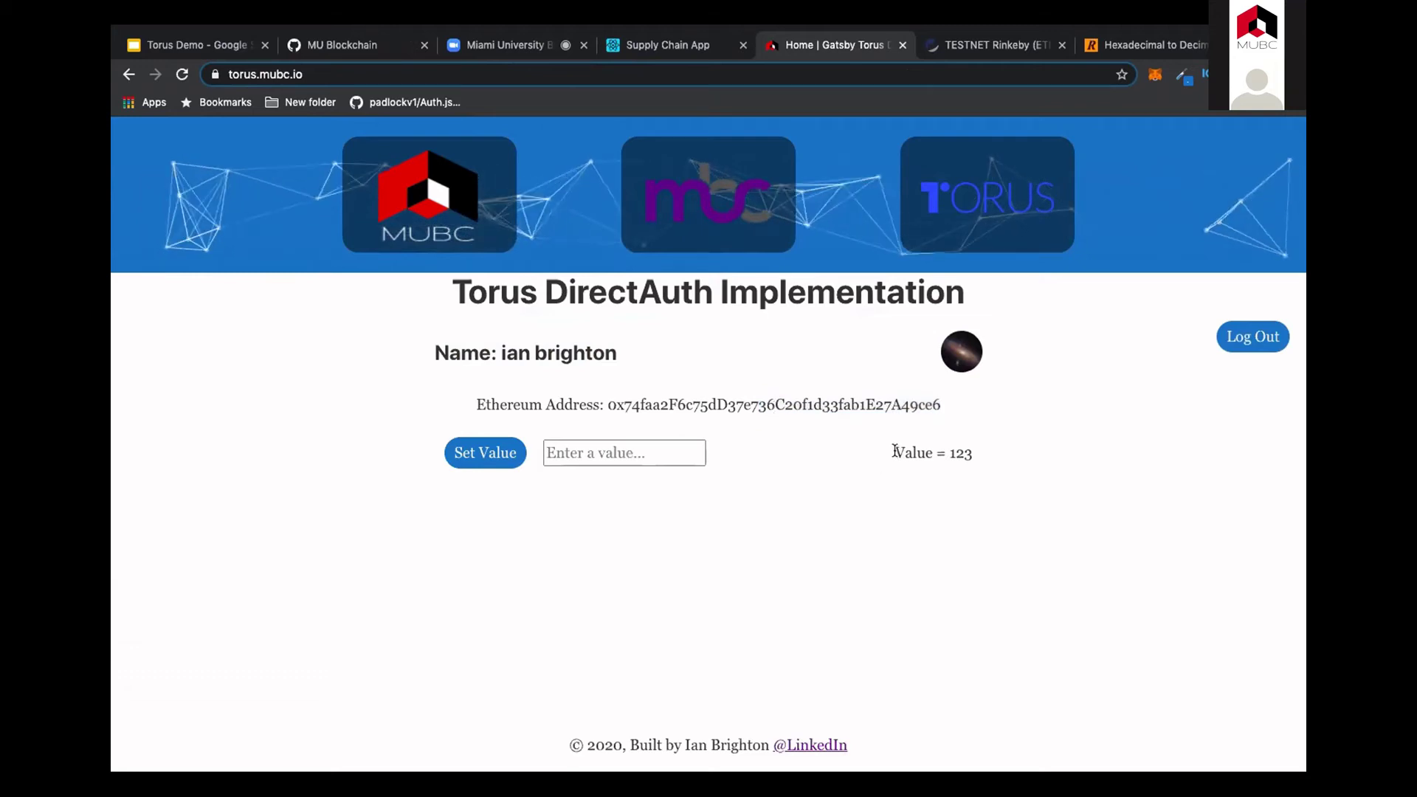
drag(893, 456, 975, 455)
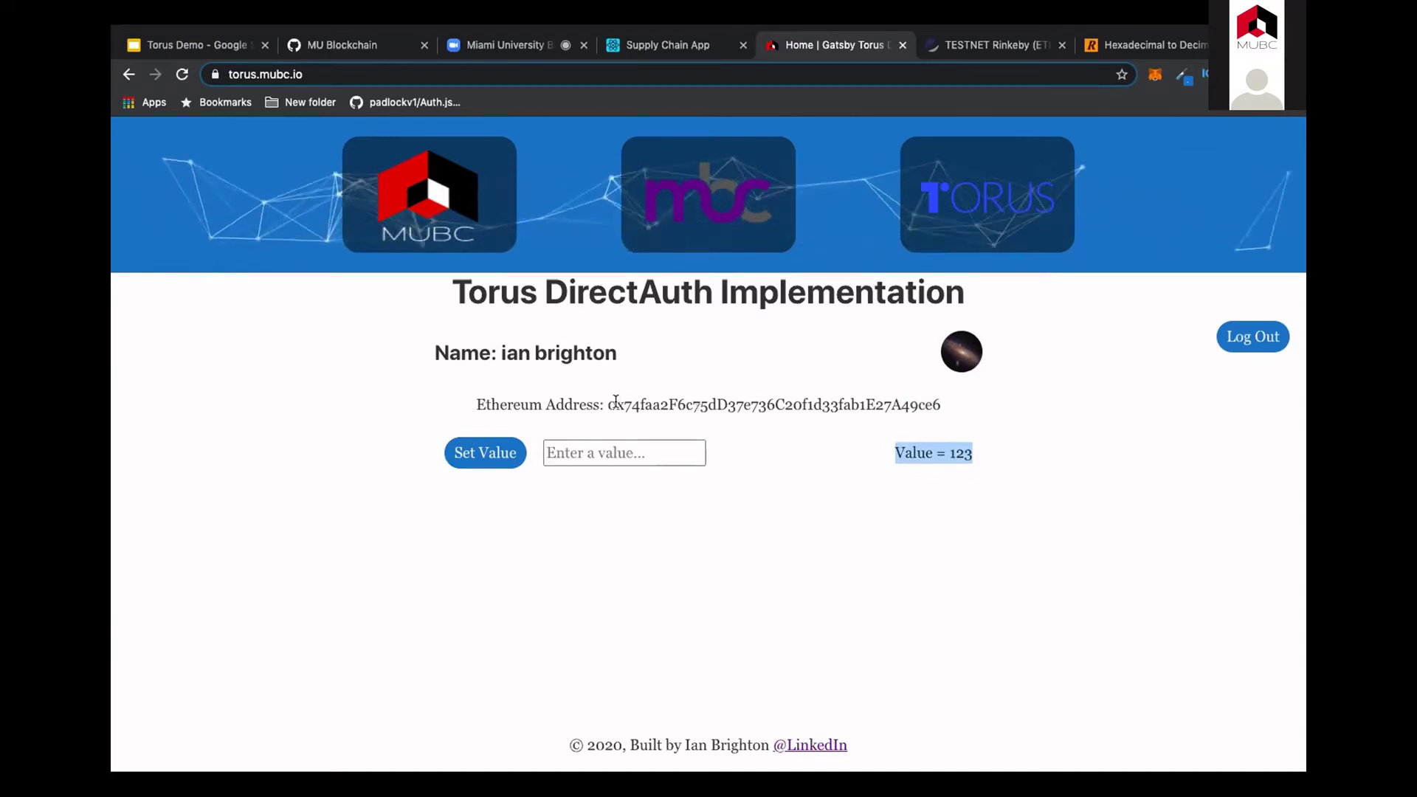
drag(607, 406, 947, 404)
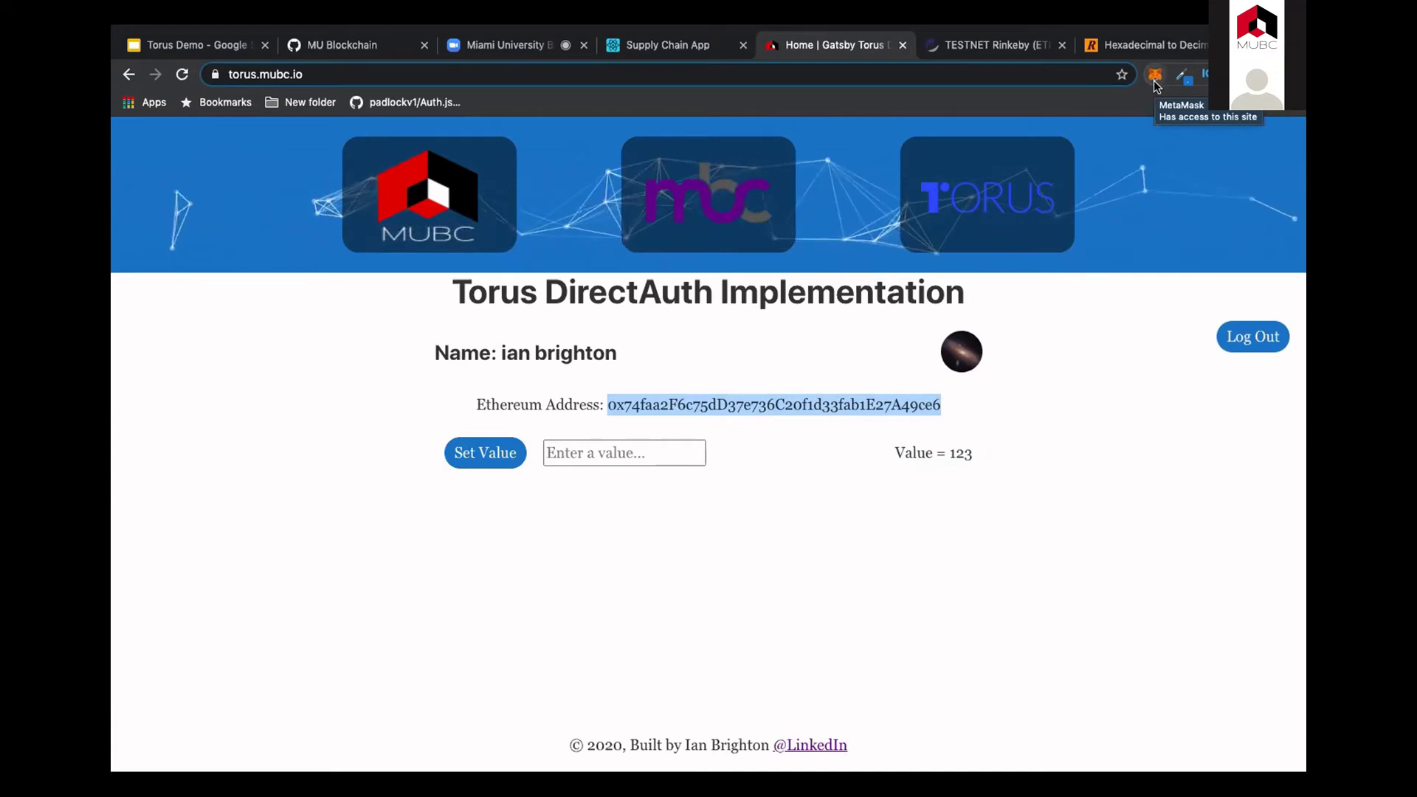
Step: Store the value 1234 on the contract and select the account's Ethereum address
click(575, 454)
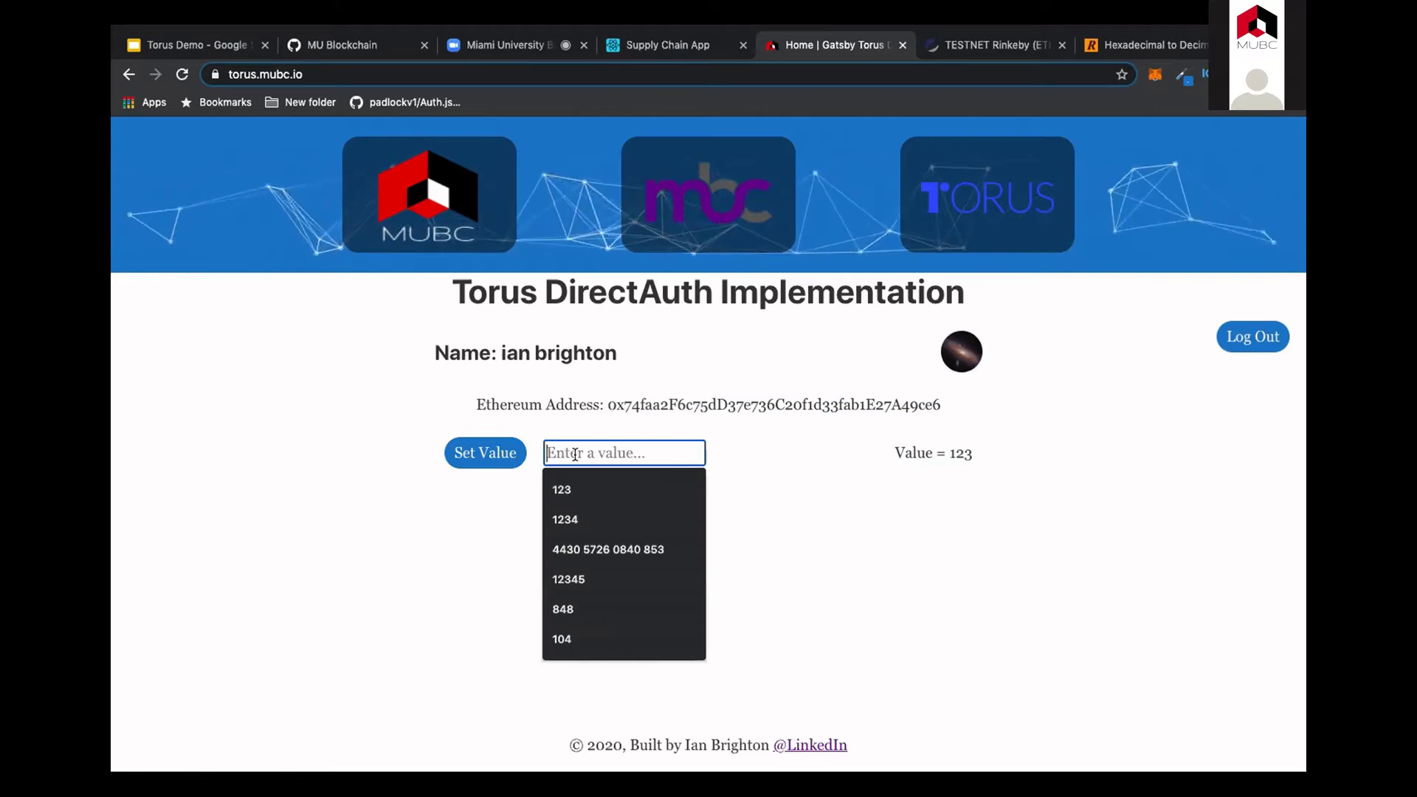
text(1234)
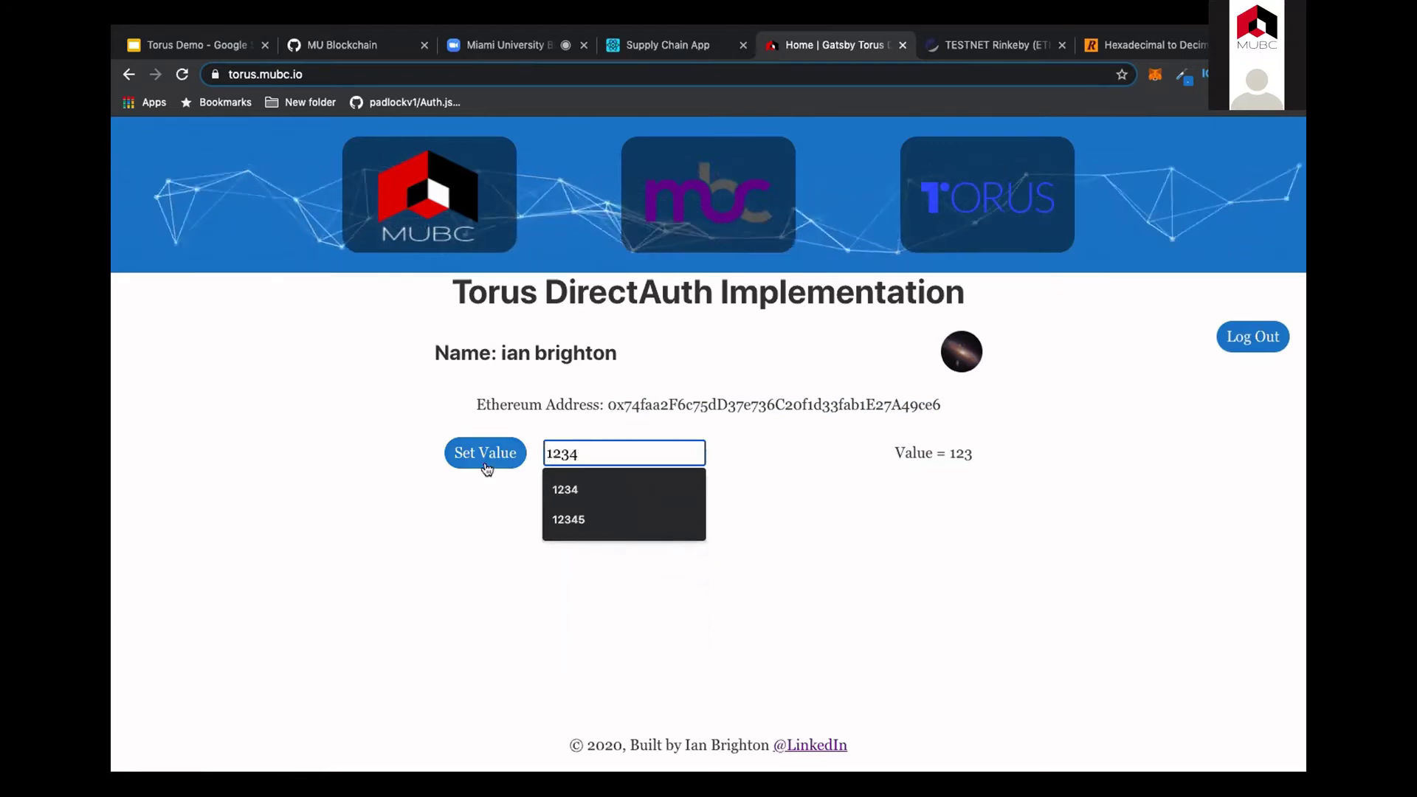
click(487, 463)
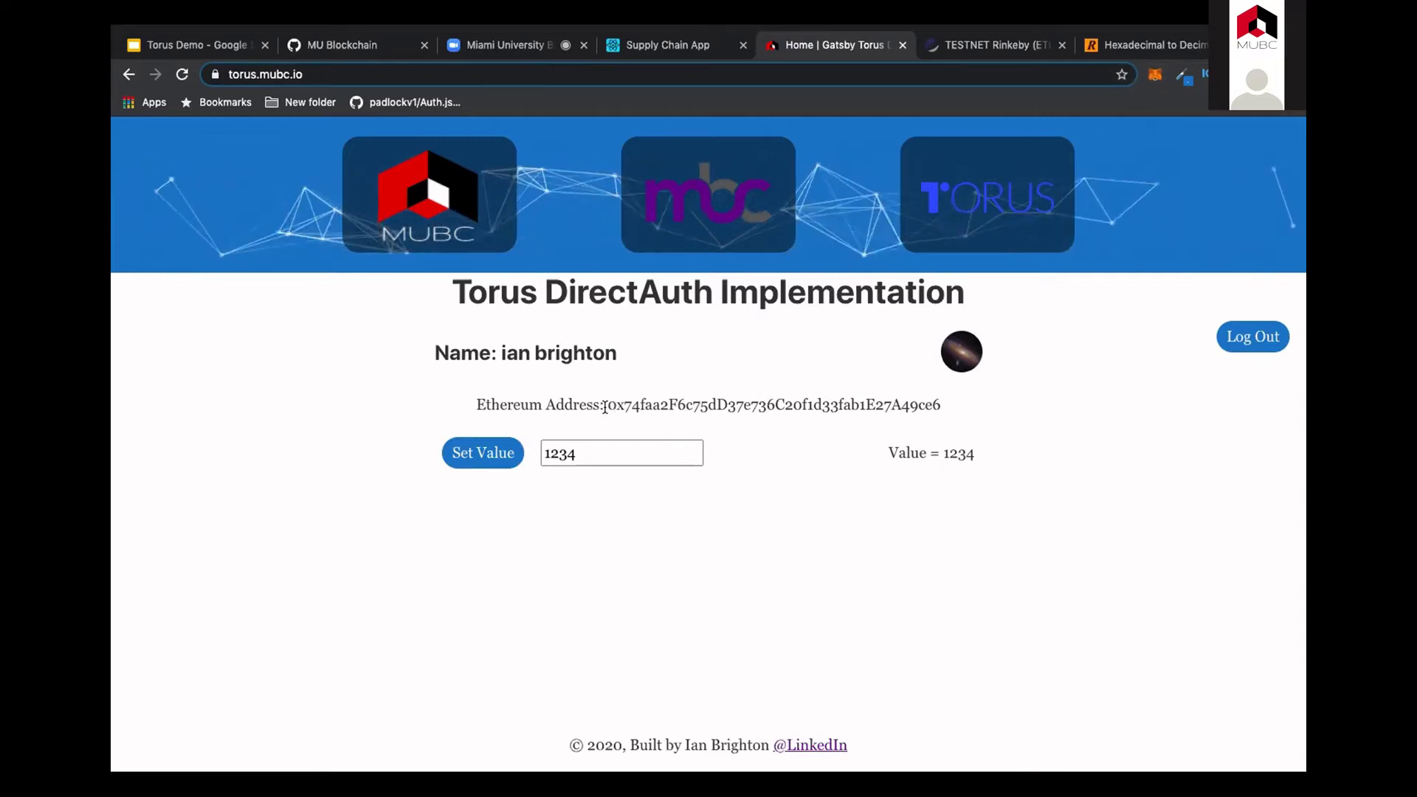
drag(612, 405, 950, 408)
key(super+c)
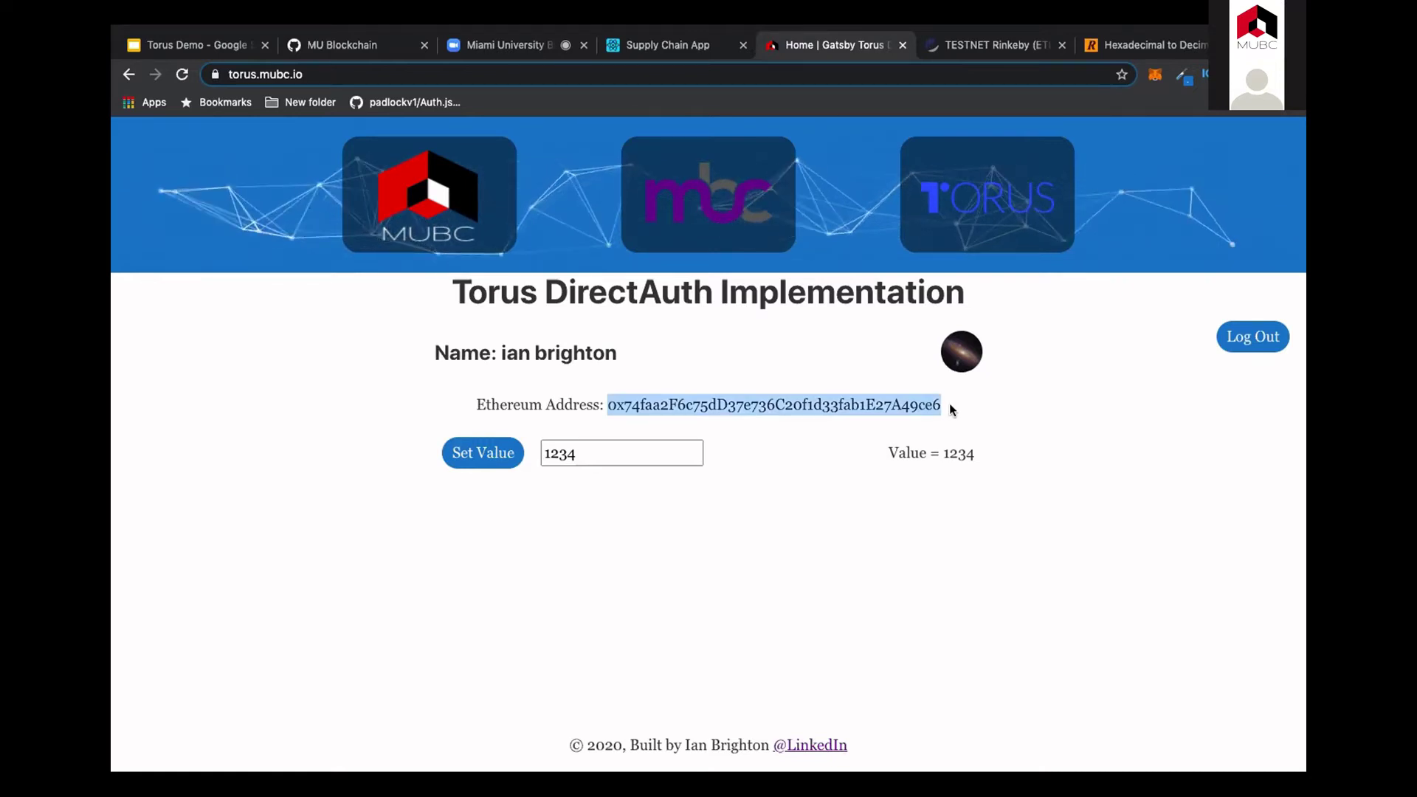
Step: Look up the copied Ethereum address in the Rinkeby Etherscan explorer
click(1002, 51)
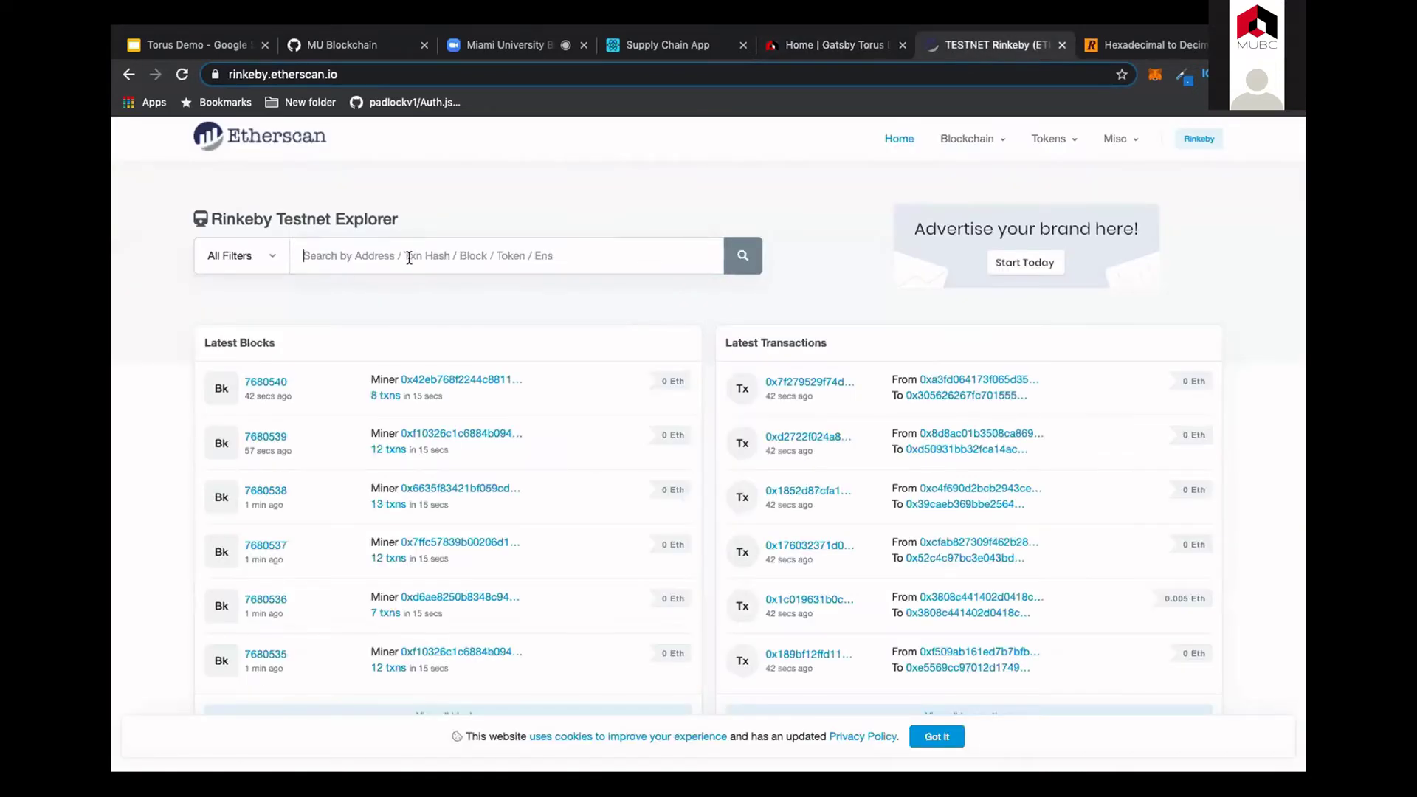
click(411, 256)
key(super+v)
click(737, 254)
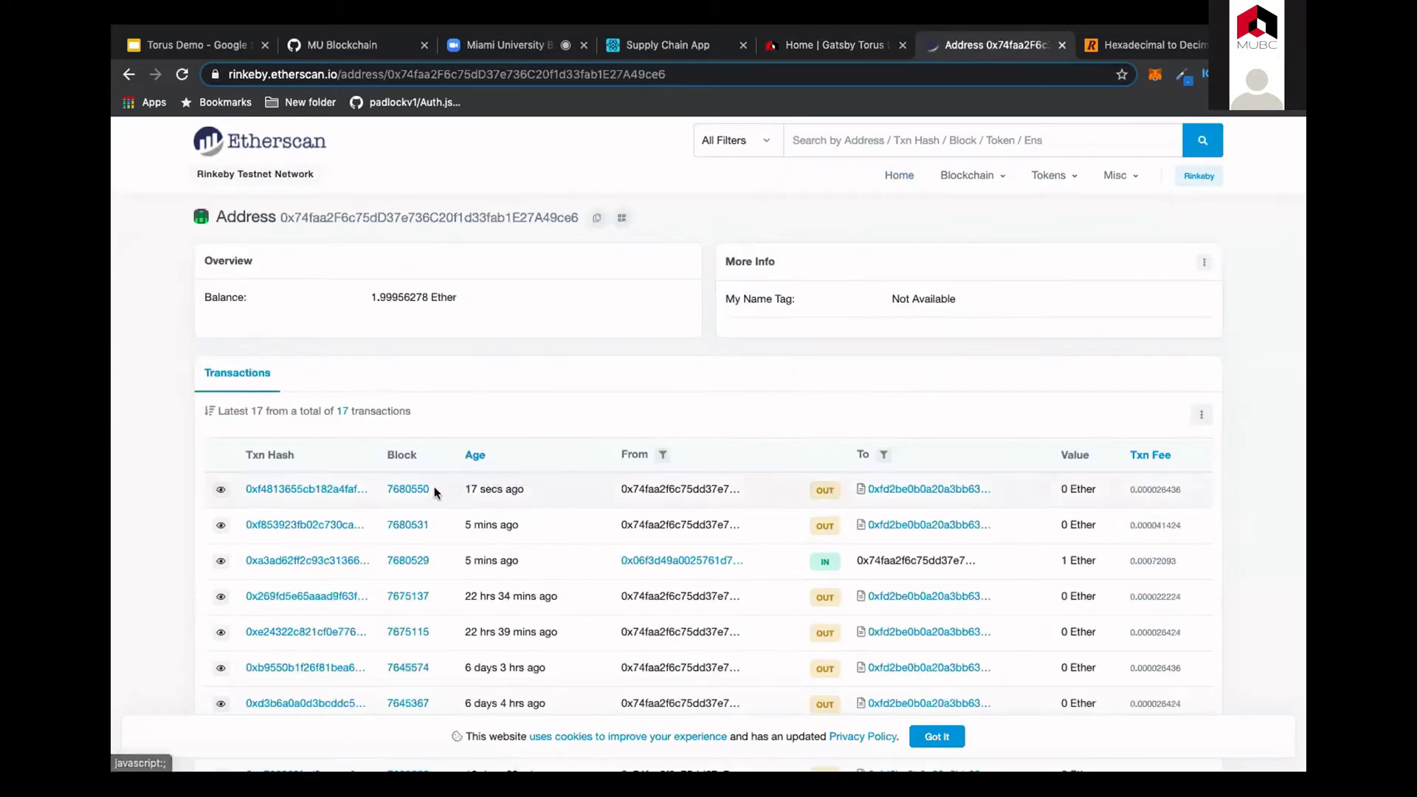
Step: Open the newest transaction and select its input data hex value ending in 4d2
click(345, 489)
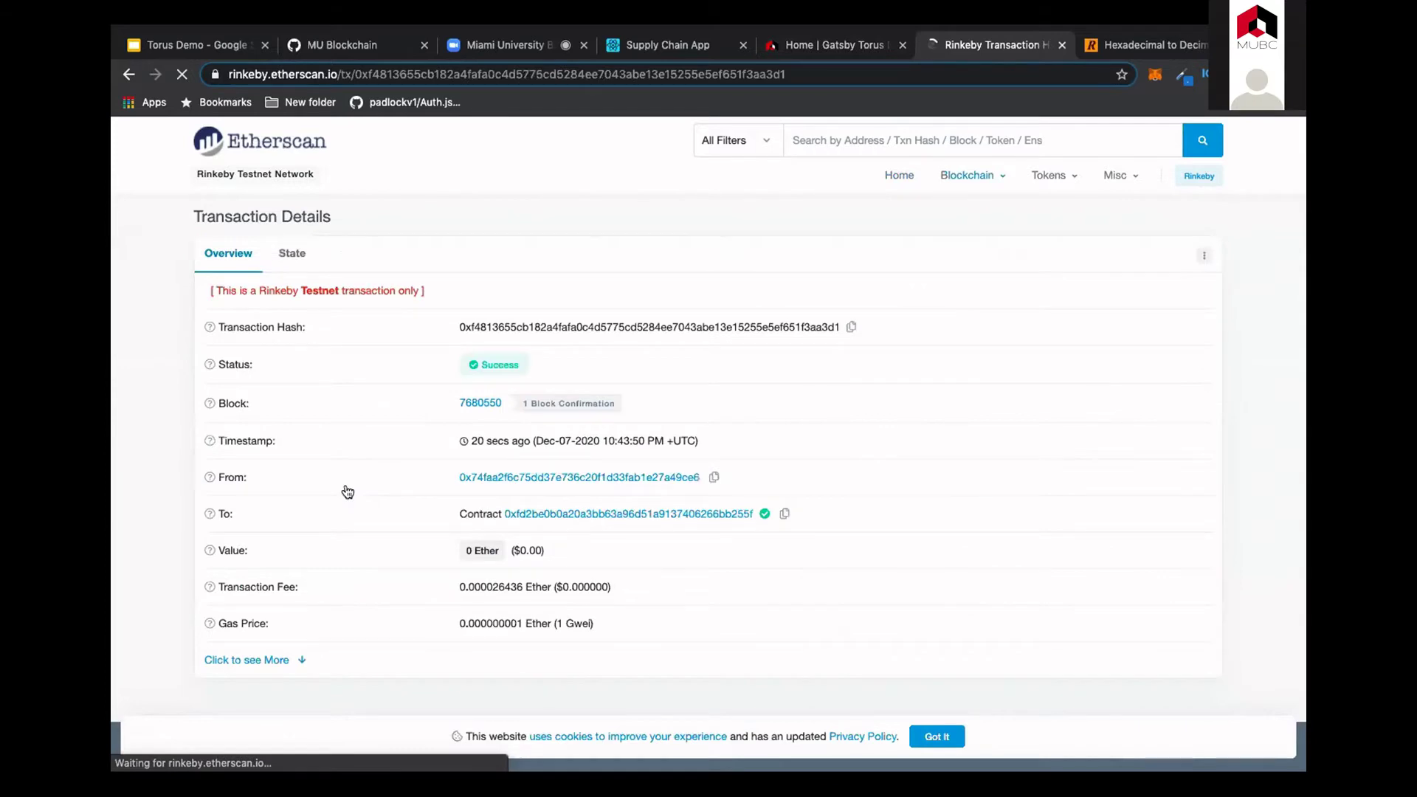
click(251, 660)
scroll(327, 627, down, 4)
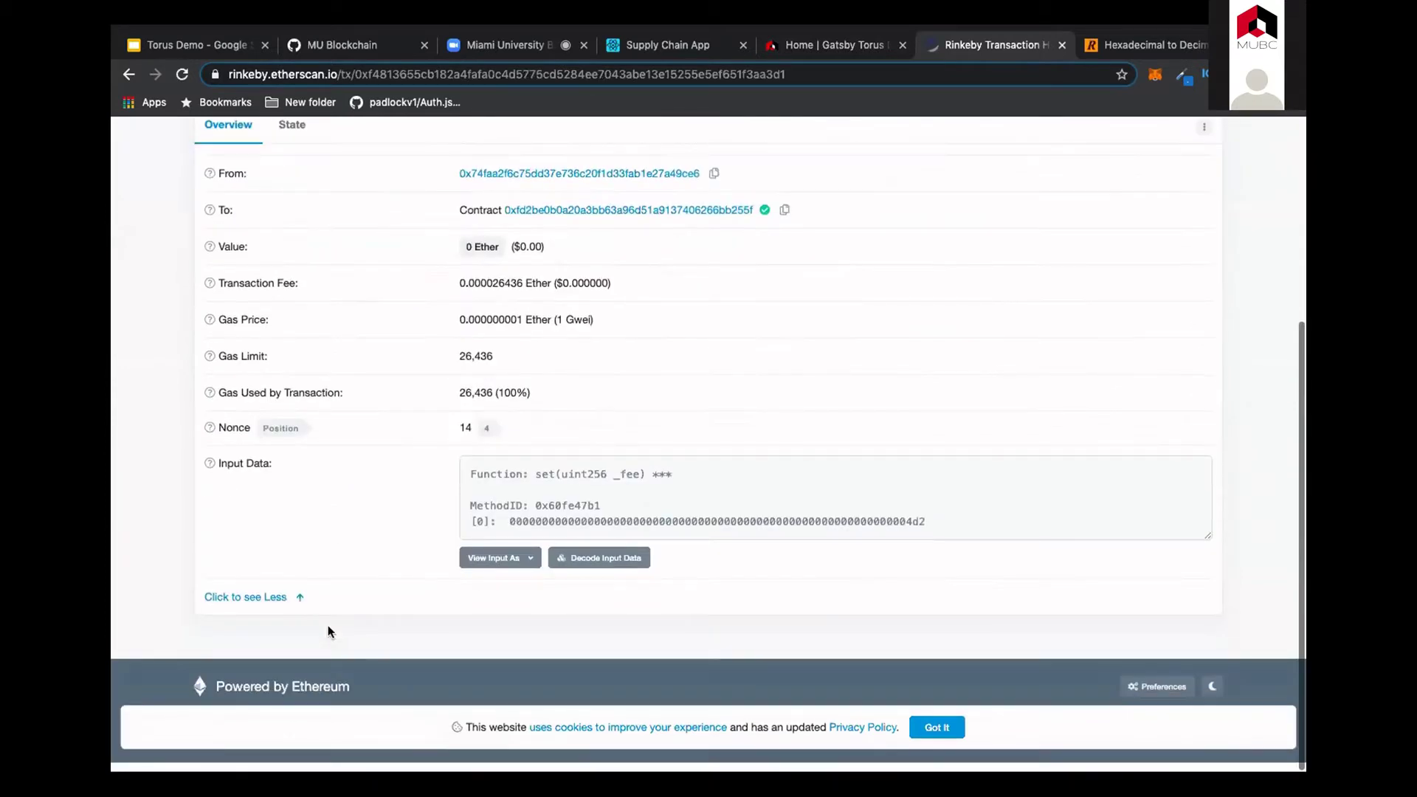
drag(927, 530, 522, 531)
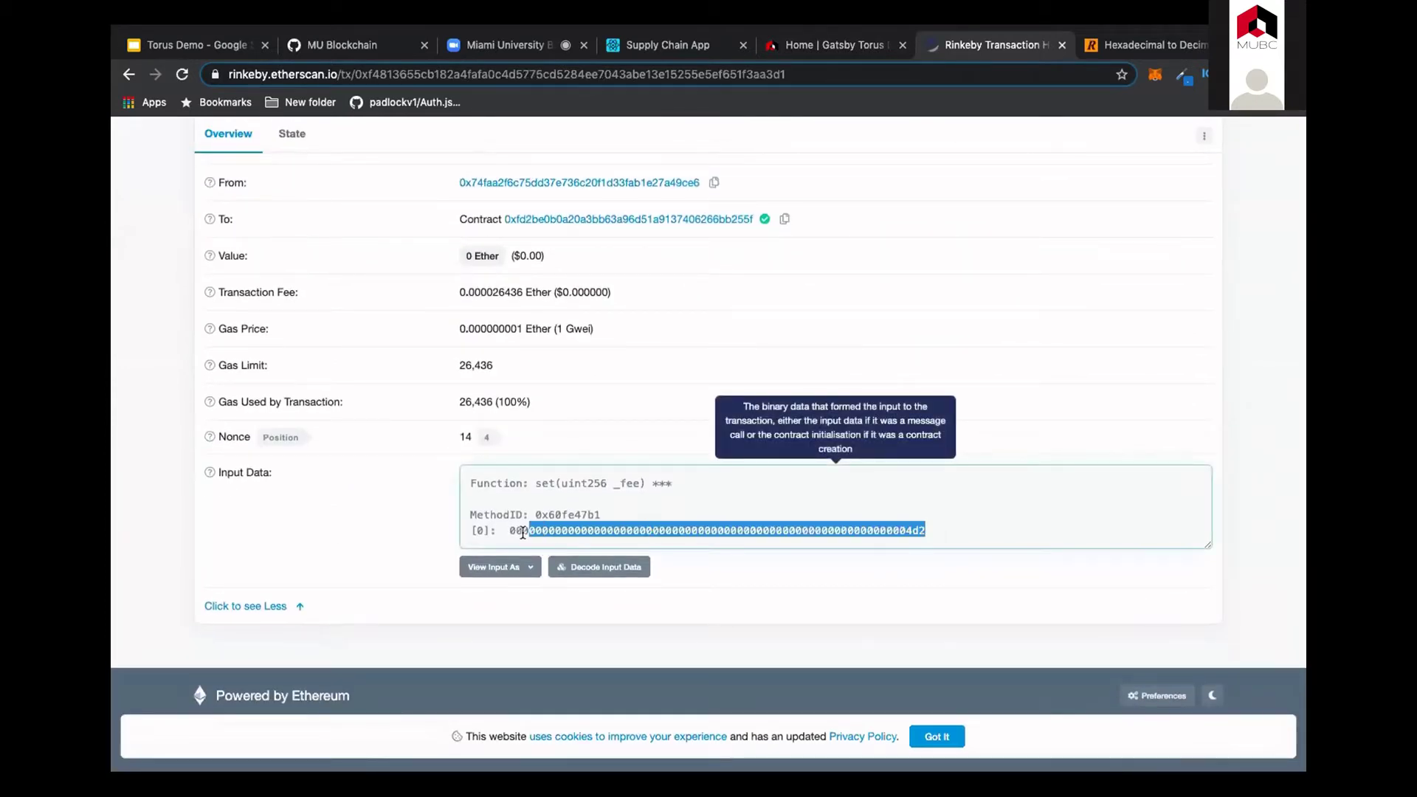
click(1118, 46)
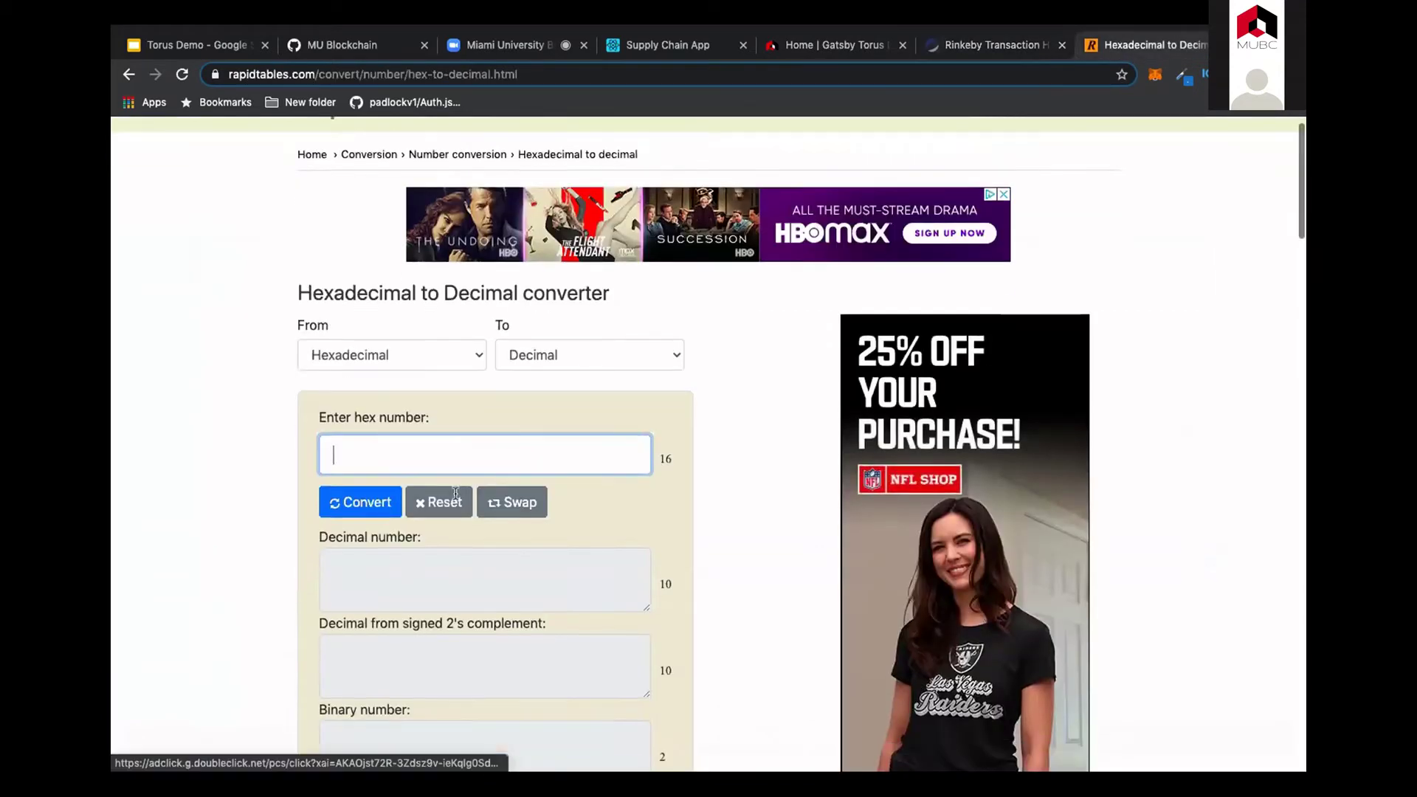
Step: Convert the pasted hex input to decimal 1234 in RapidTables, then return to the Torus page
scroll(443, 457, down, 2)
key(ctrl+v)
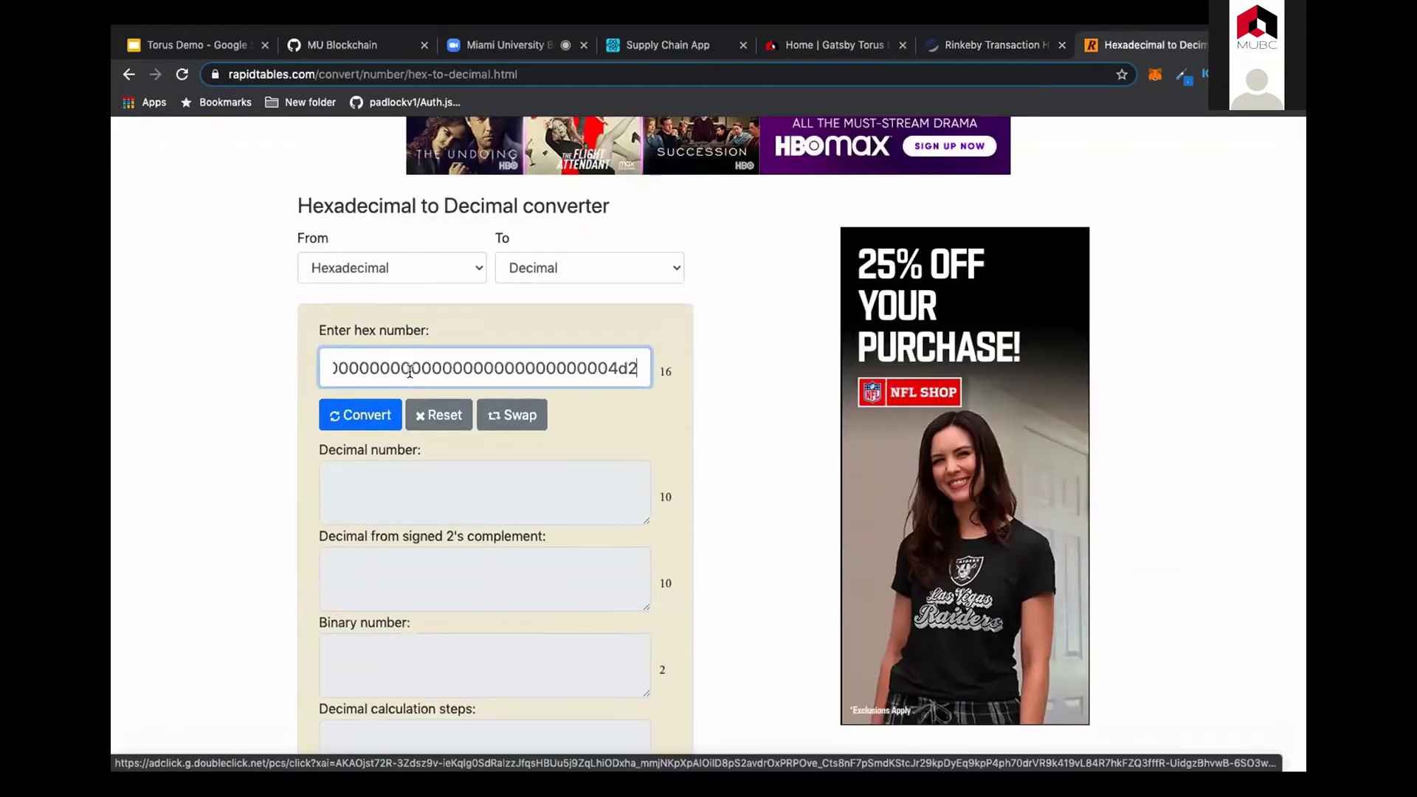
click(367, 415)
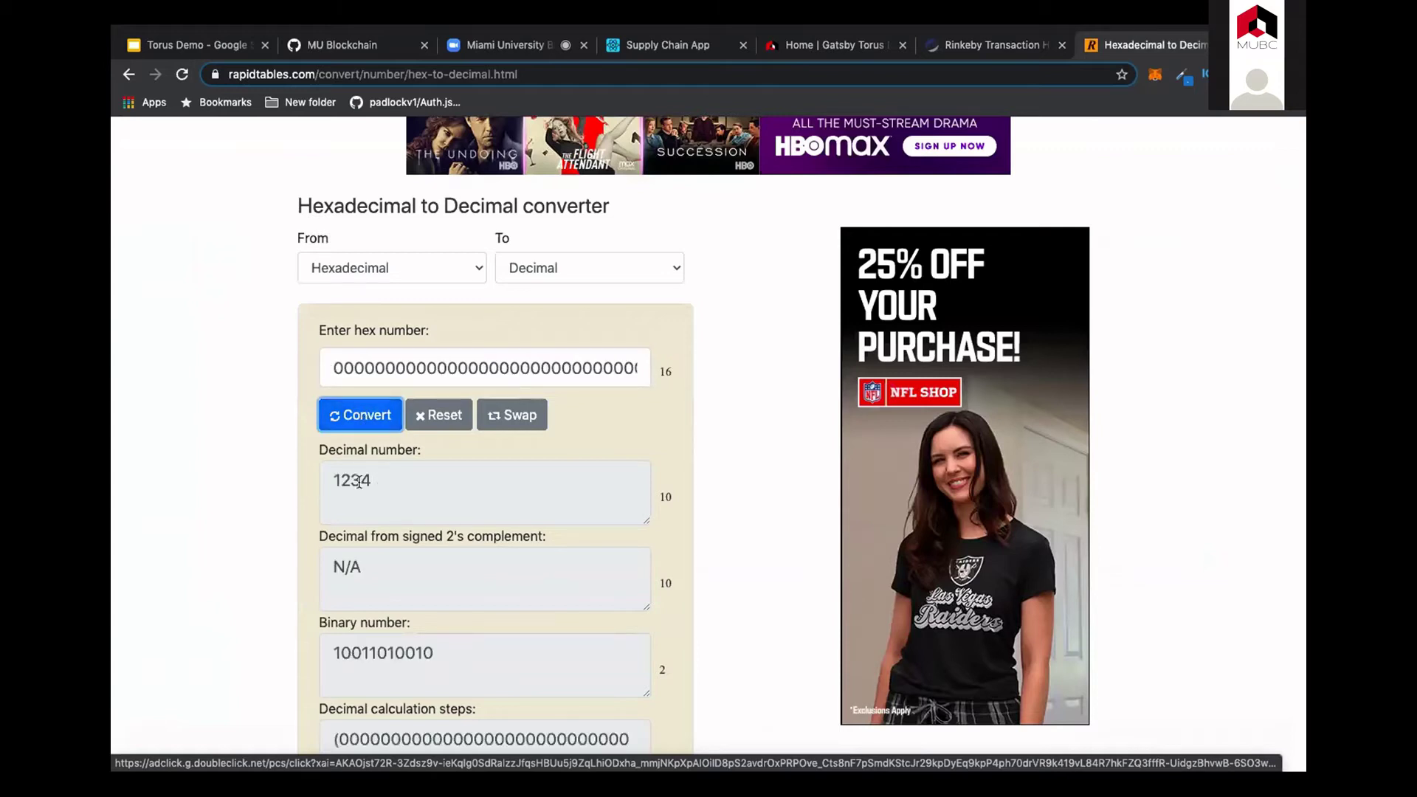
click(835, 38)
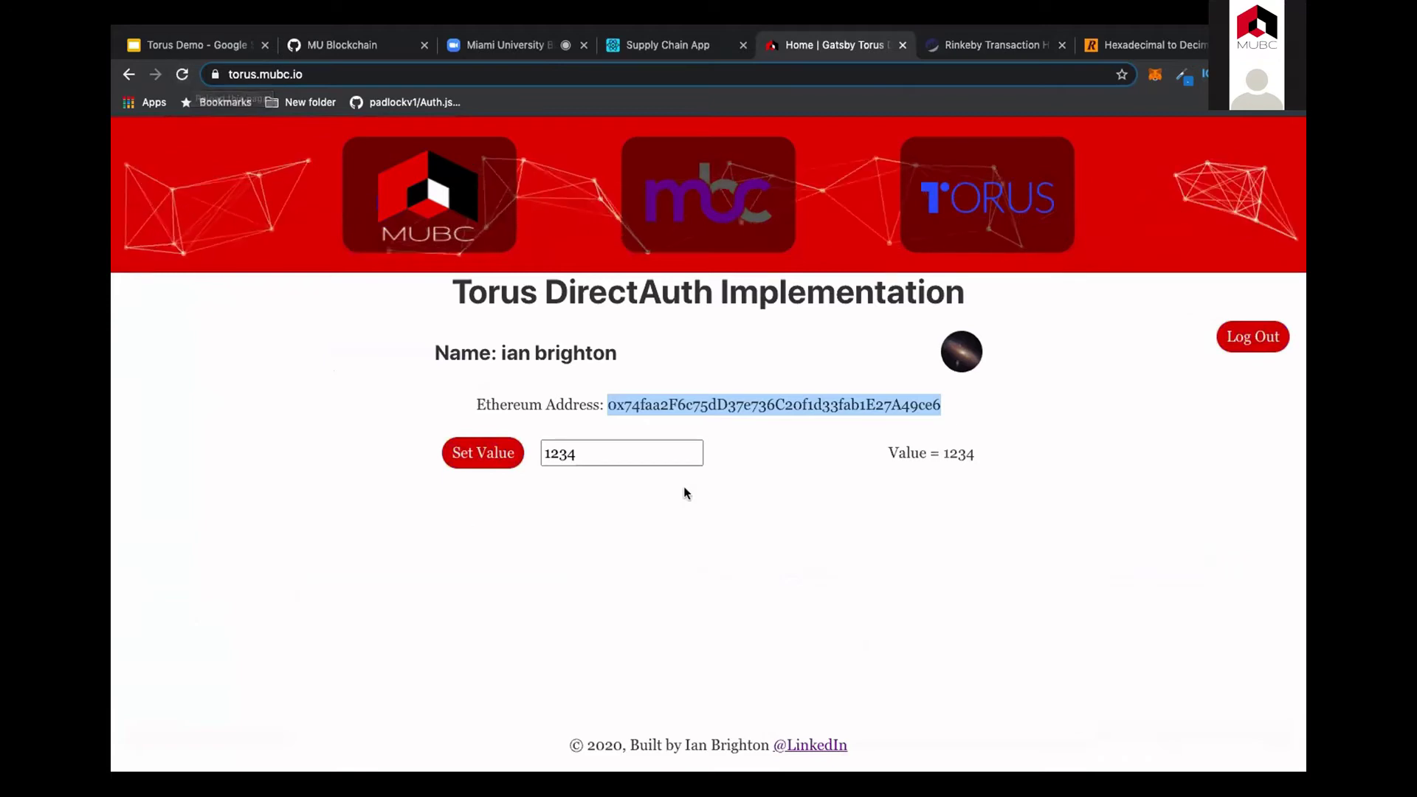
Step: Log out of the Torus demo, reload, and start a new Google login
click(180, 75)
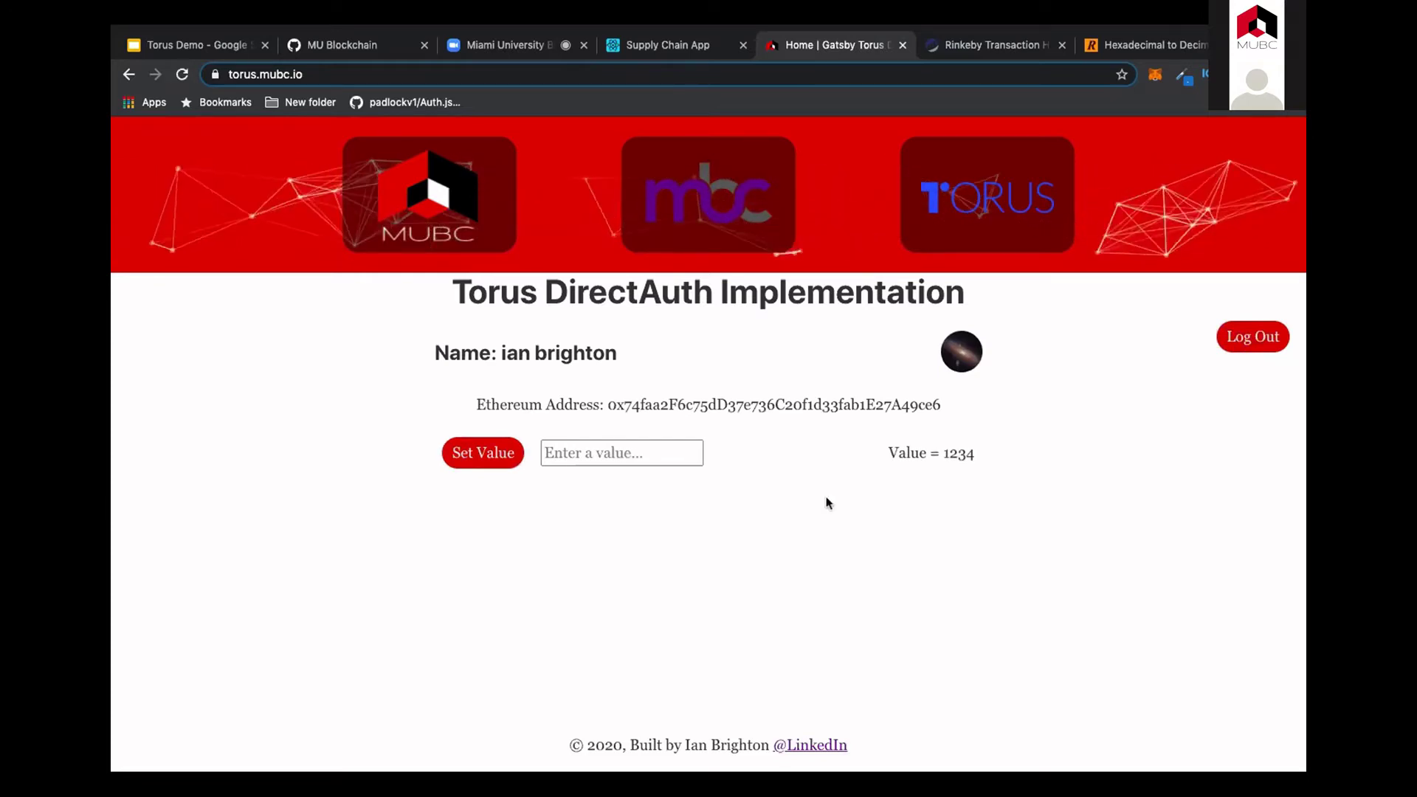
click(1254, 336)
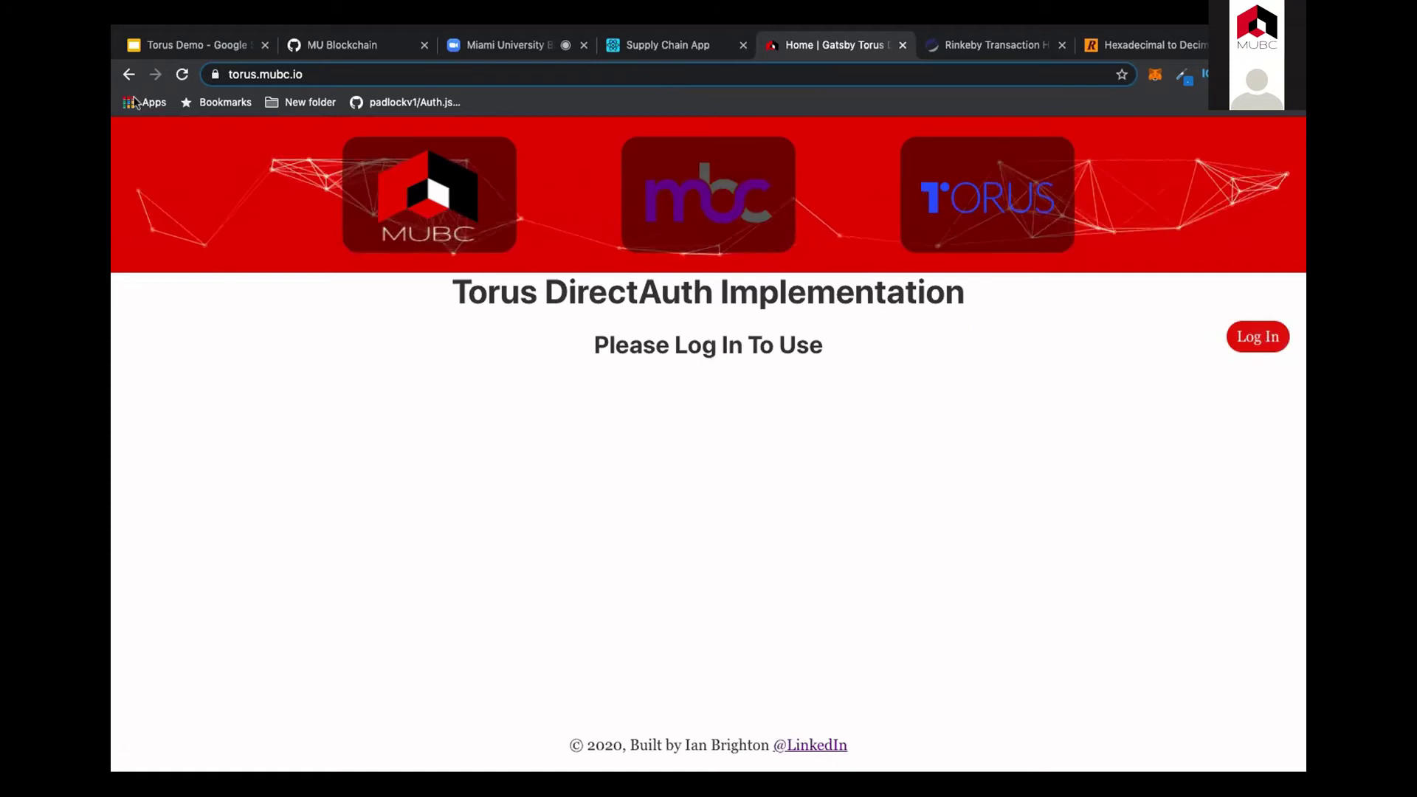
click(182, 73)
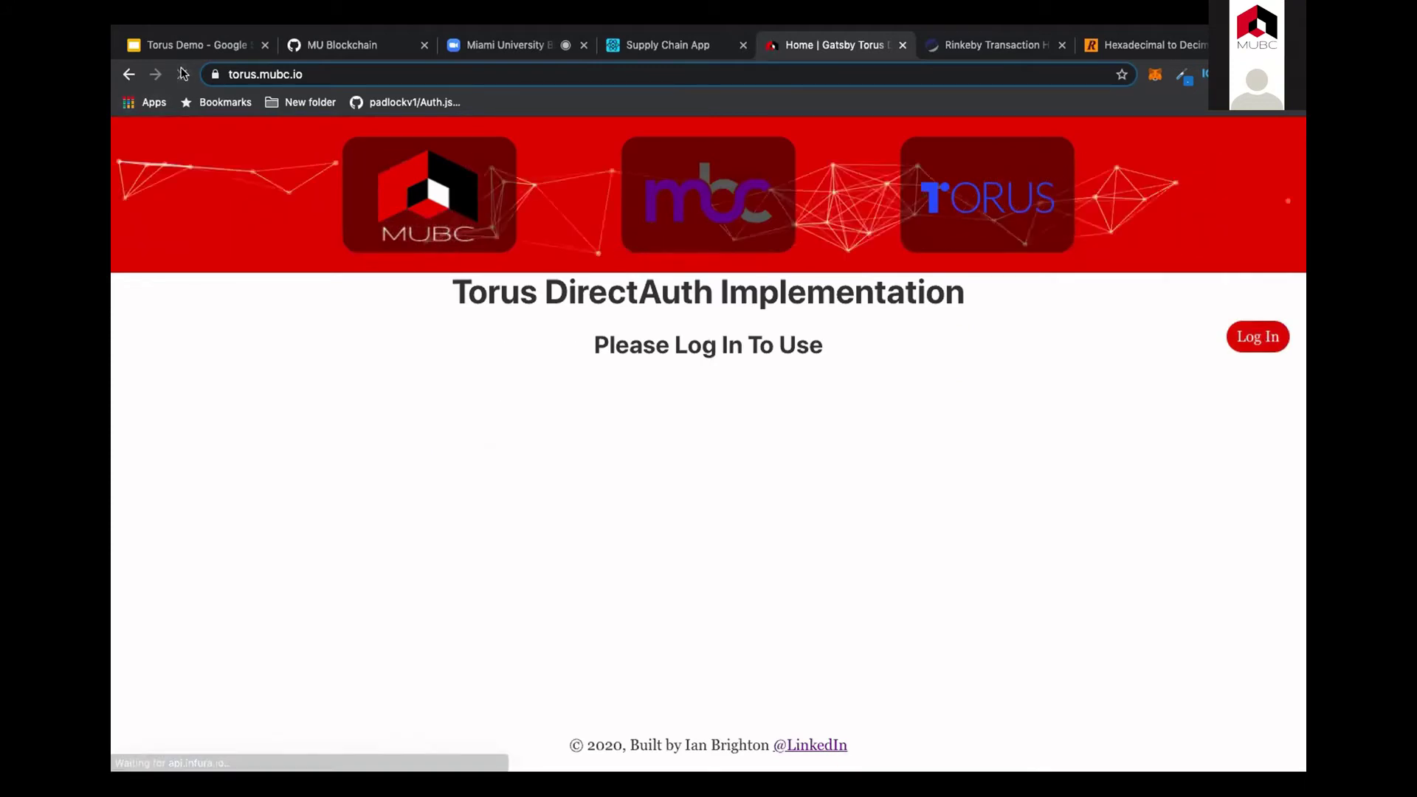
click(1238, 343)
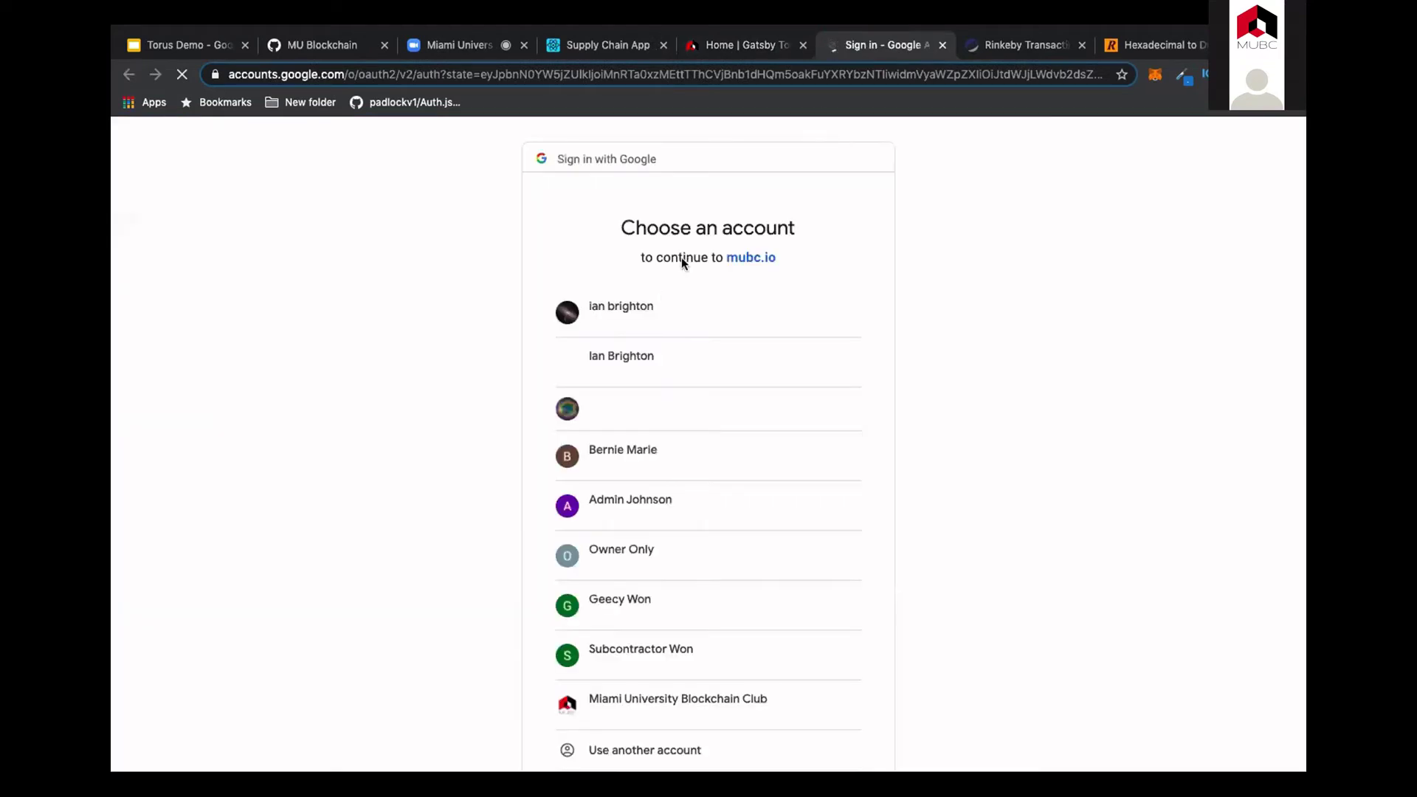
Step: Sign in with the first Google account, exit the slideshow, and switch to MUBC RN-App's Cloud dashboard
click(640, 316)
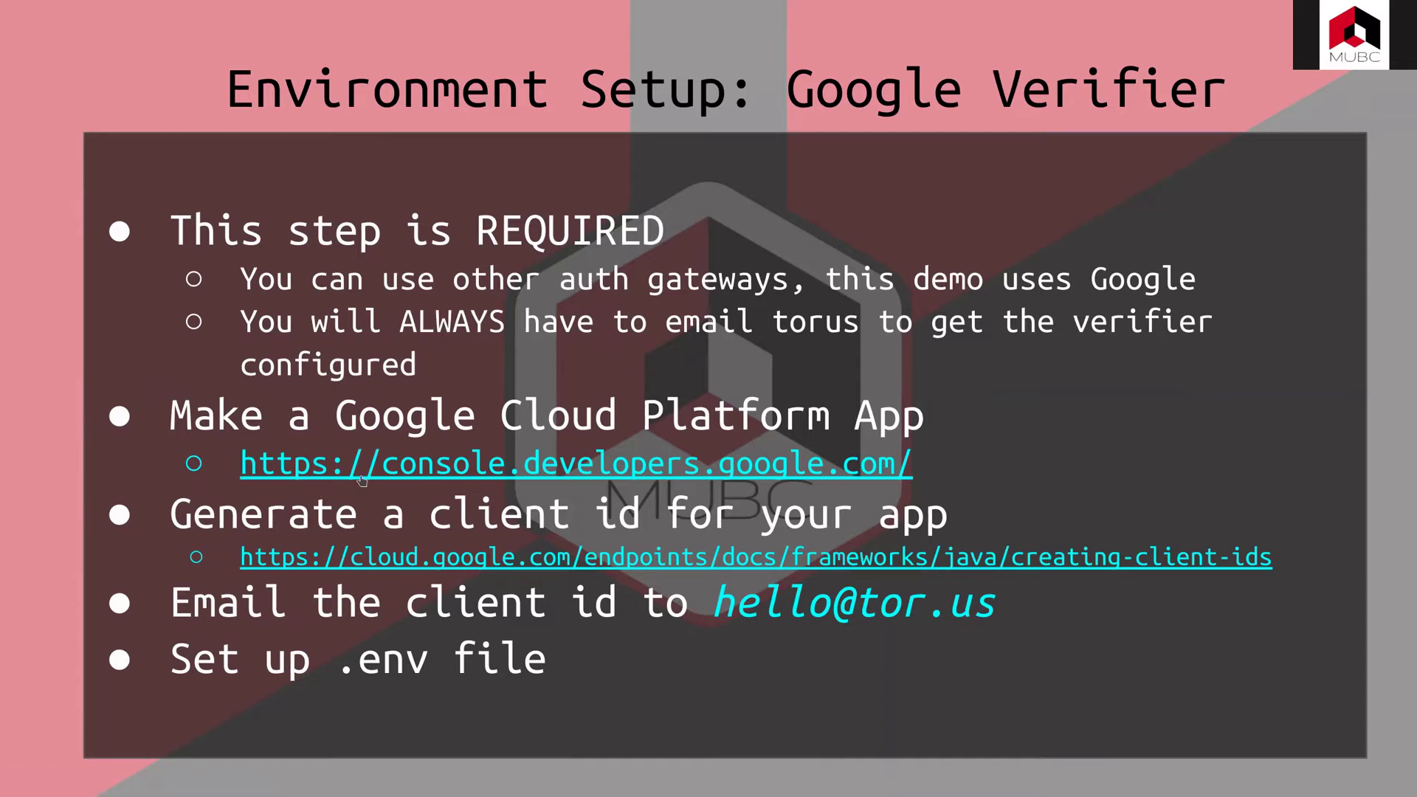
mouse_move(559, 8)
key(Escape)
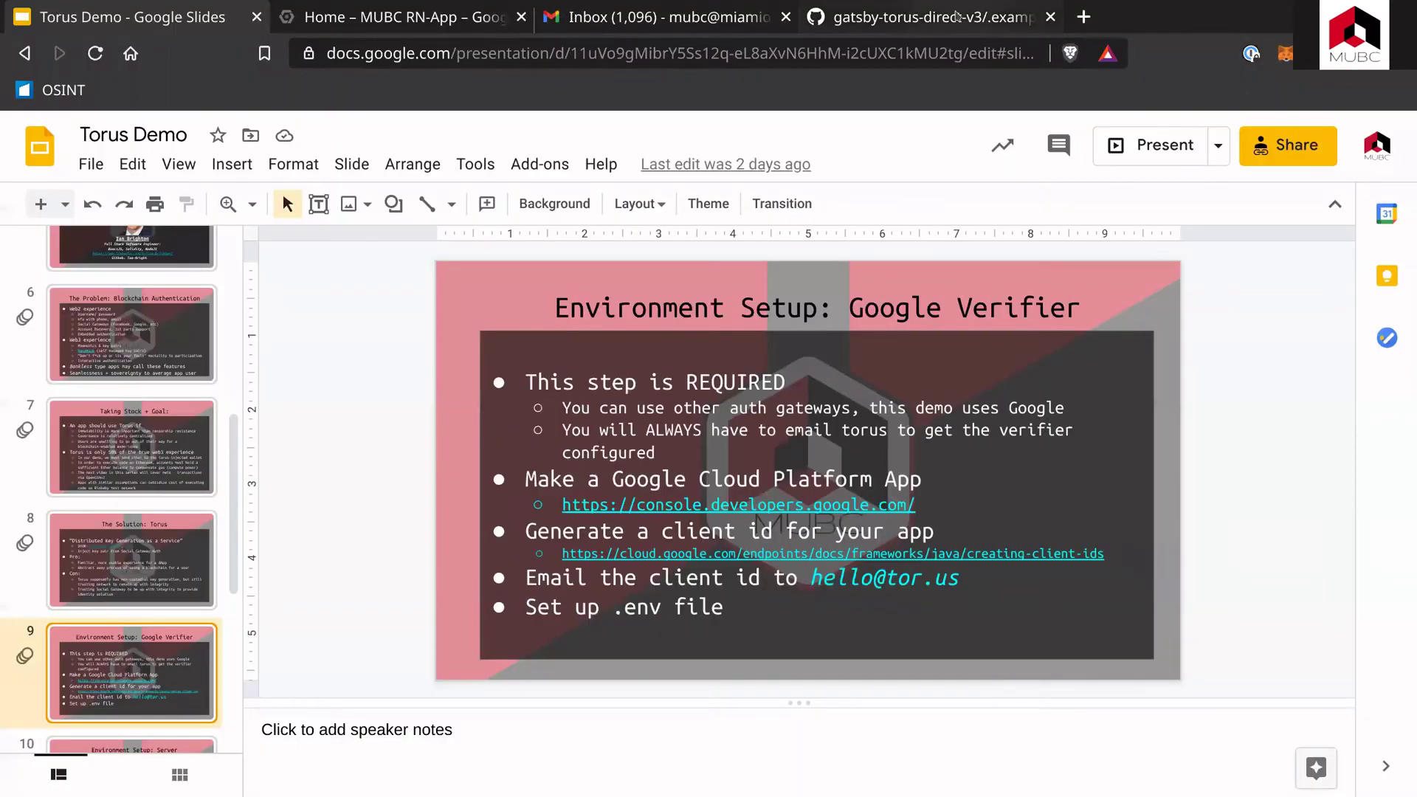
click(436, 18)
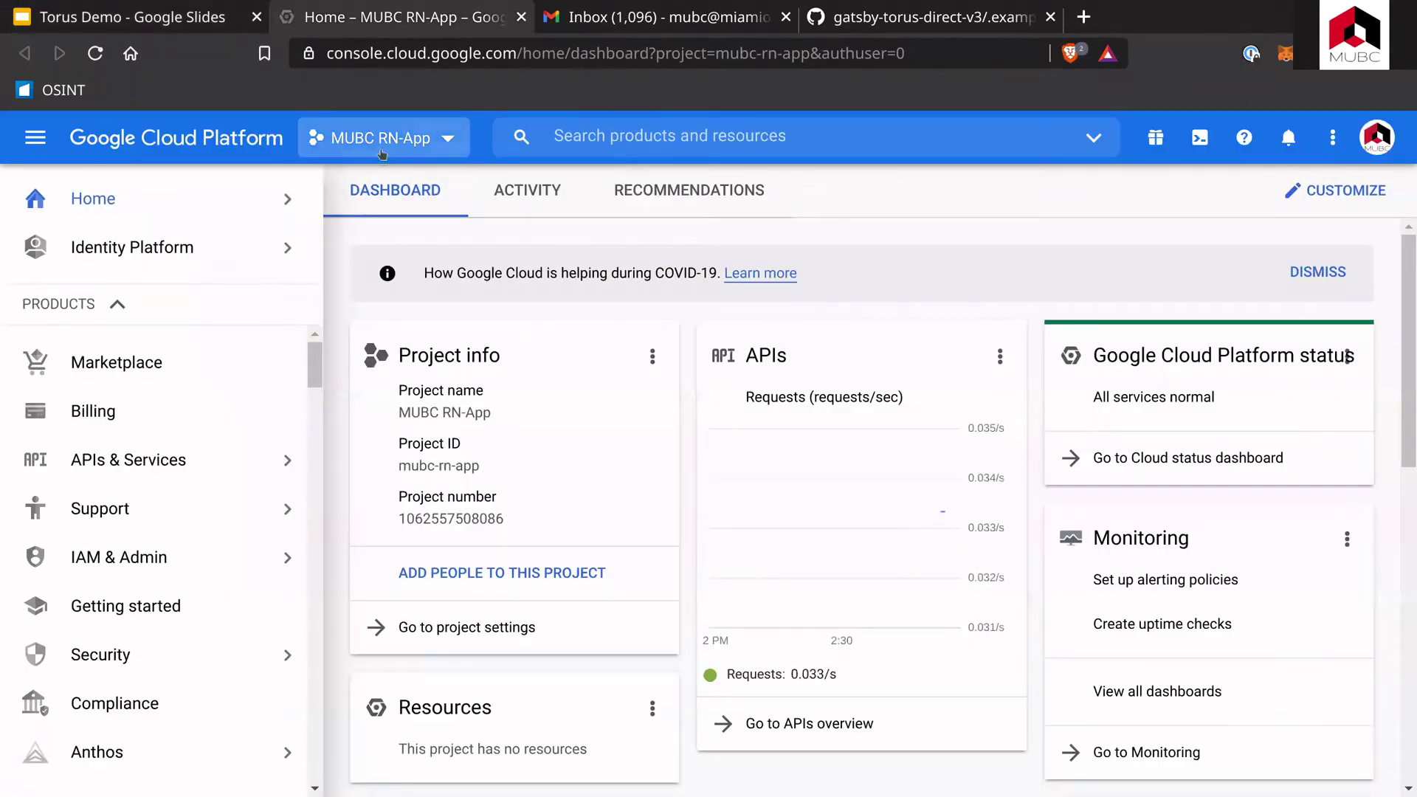
Step: Check the project selector, then go to the MUBC RN-App APIs overview from the dashboard
click(382, 151)
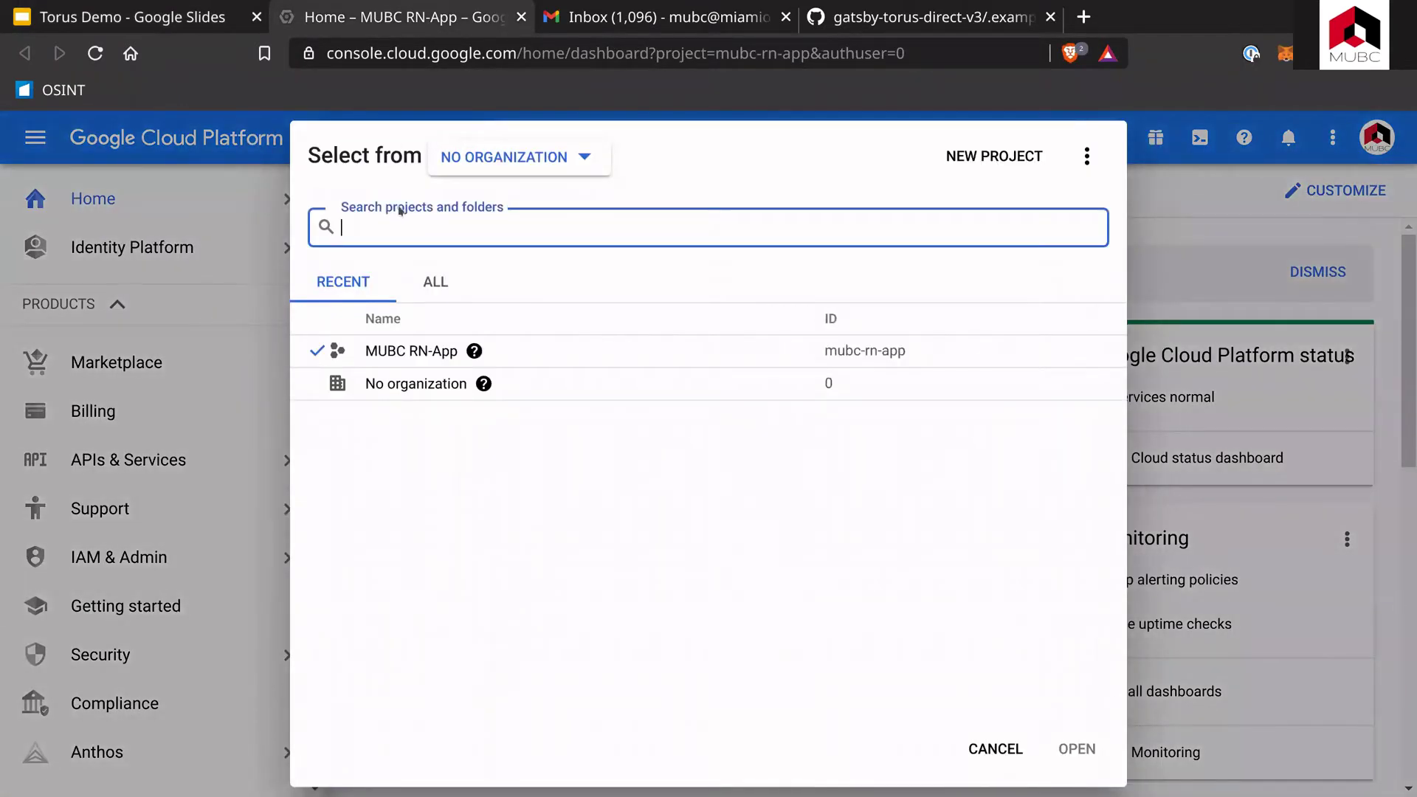
click(230, 185)
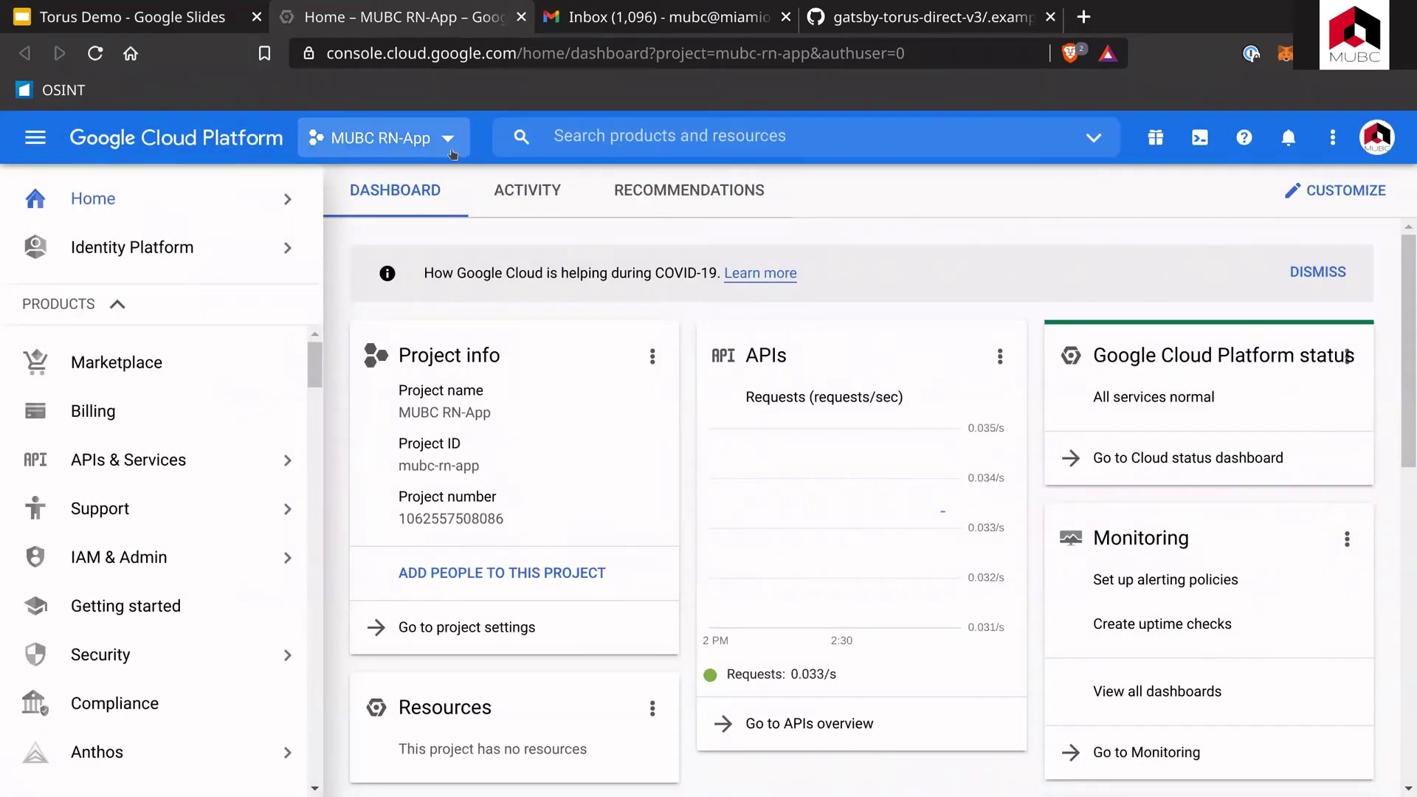
click(447, 151)
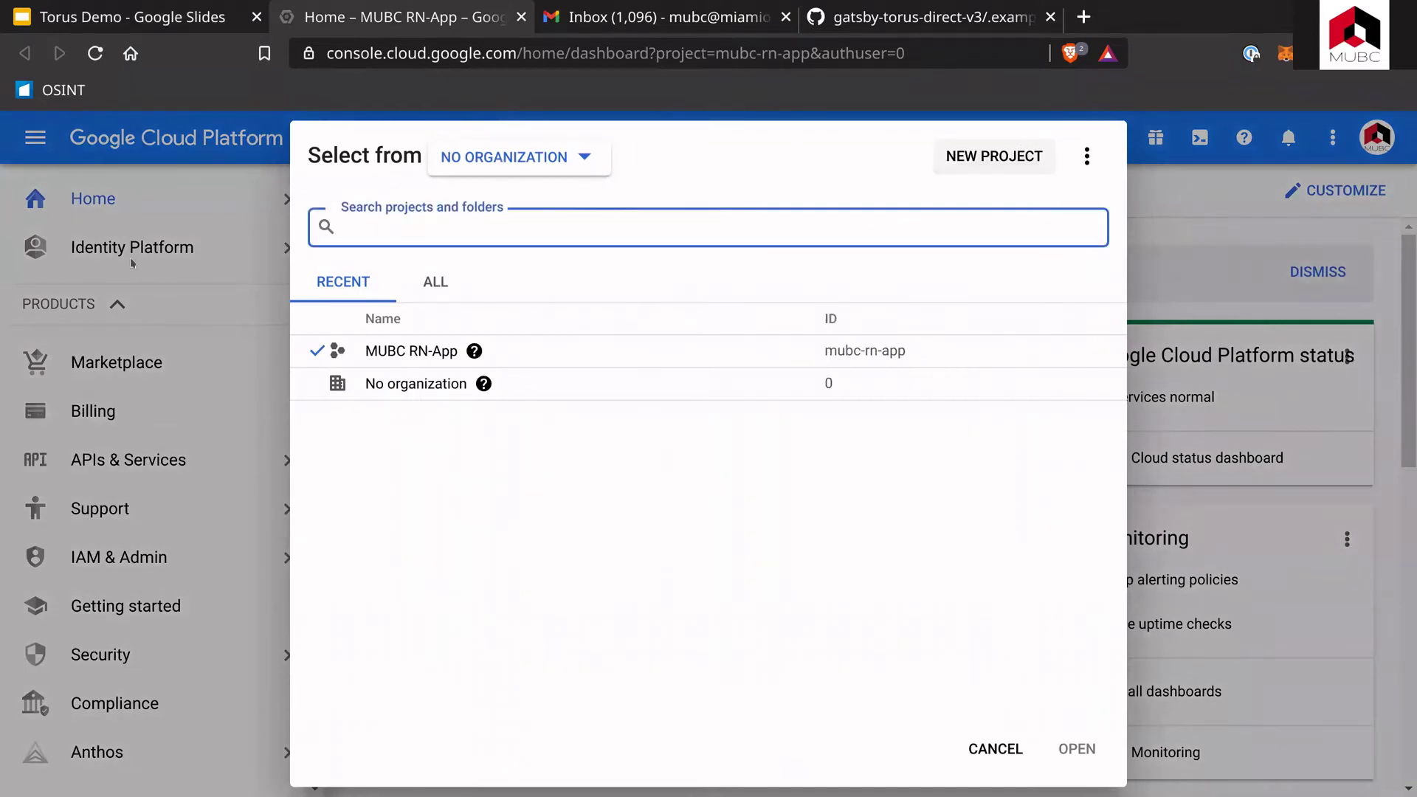
click(243, 142)
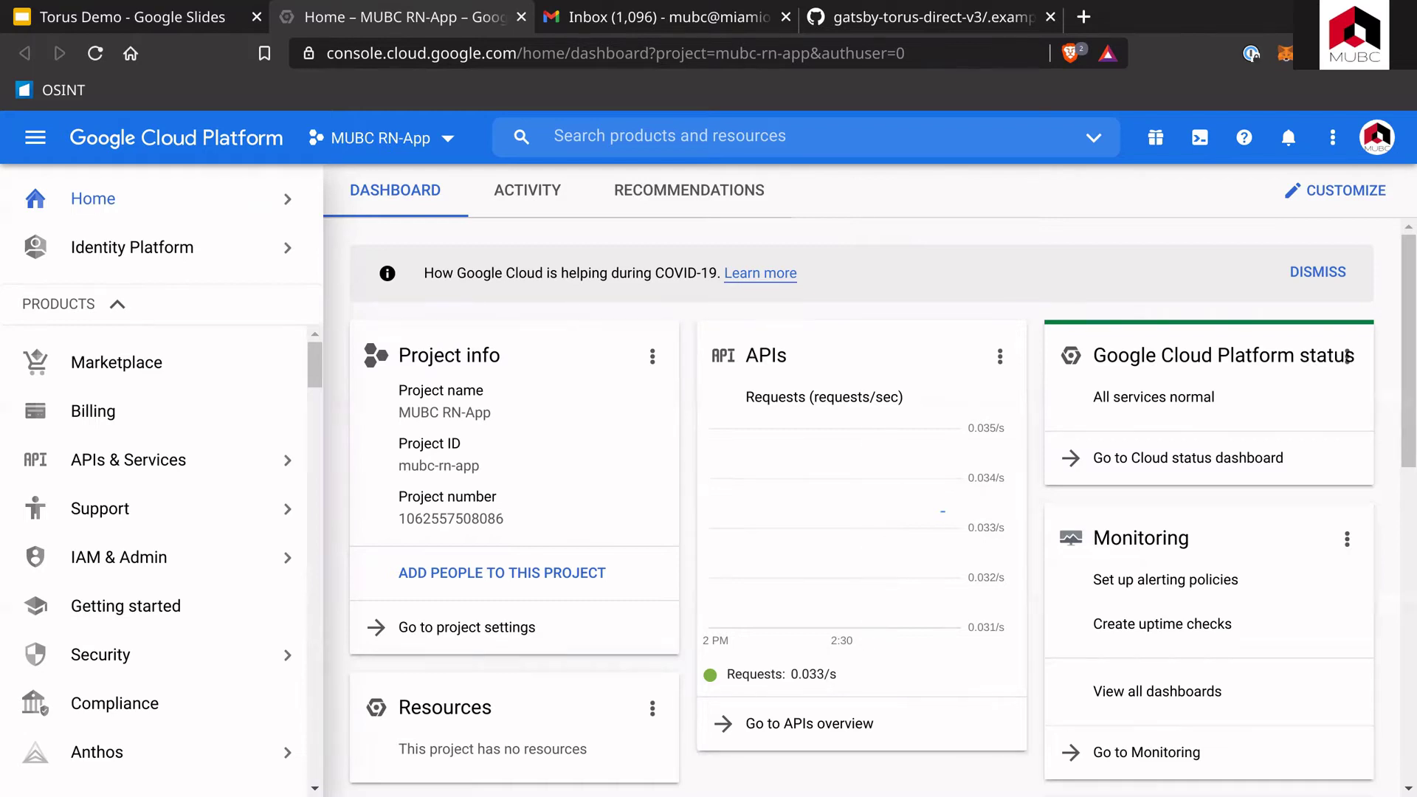
click(817, 725)
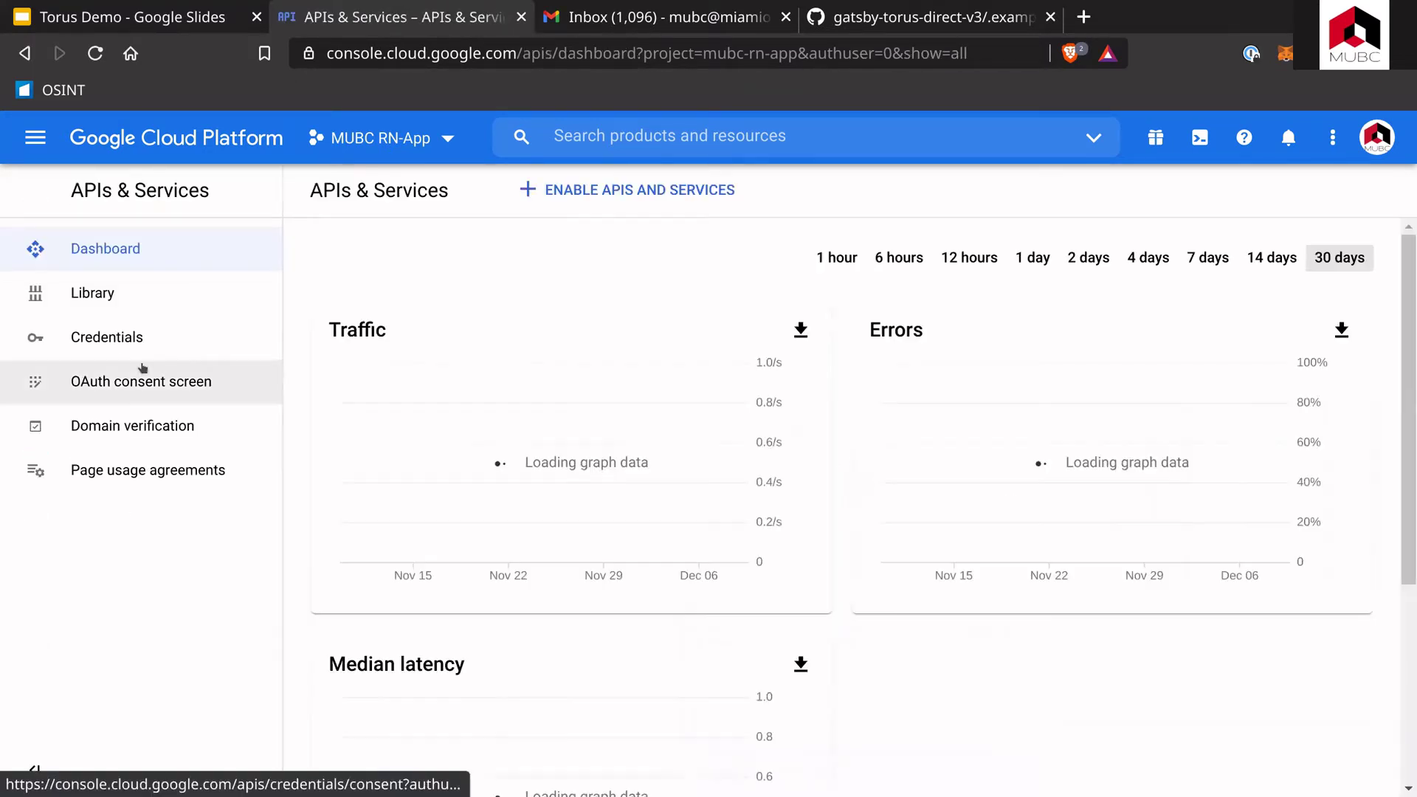
Step: Open the MUBC RN-App Credentials page and highlight the OAuth 2.0 Client IDs heading
click(173, 391)
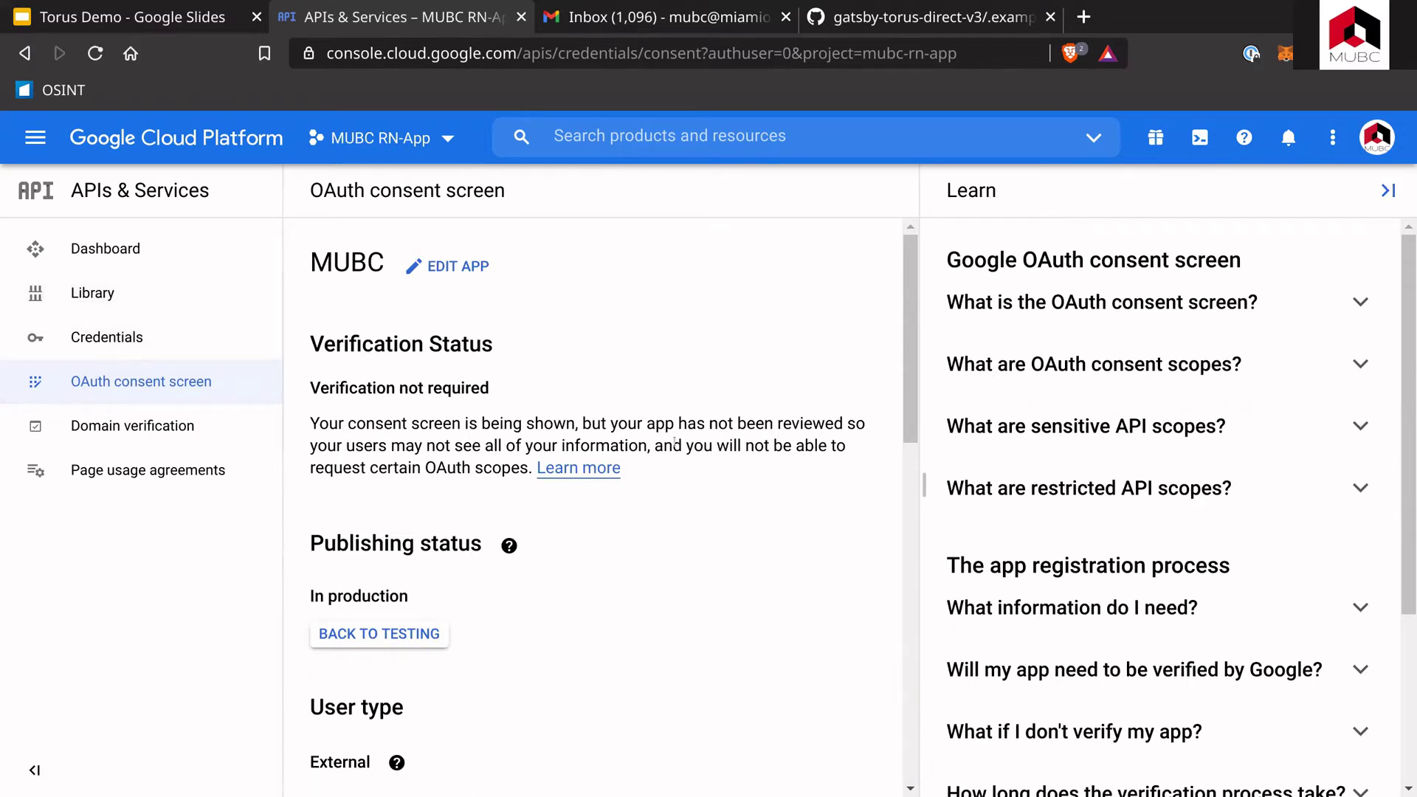
scroll(719, 500, down, 10)
click(129, 344)
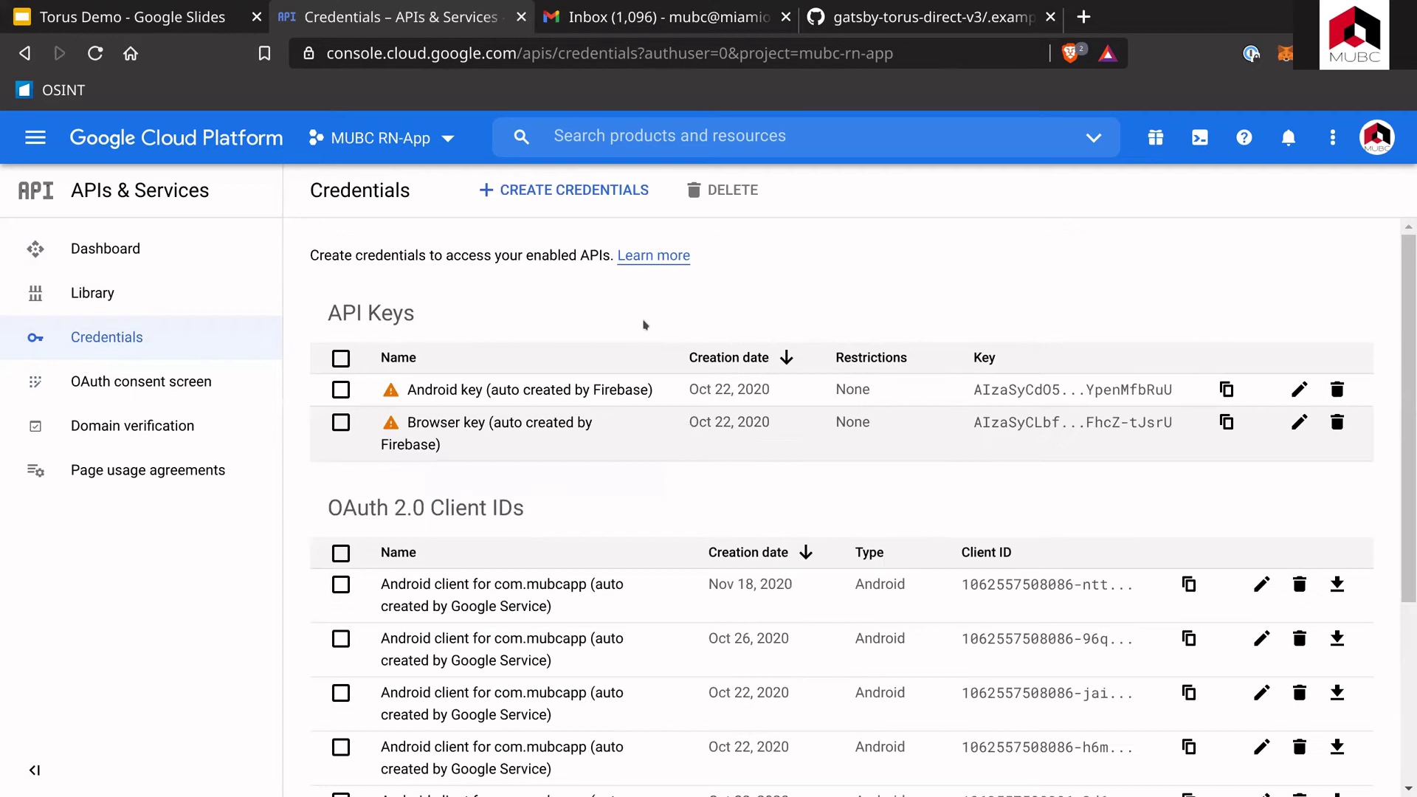
scroll(646, 325, down, 3)
double_click(358, 285)
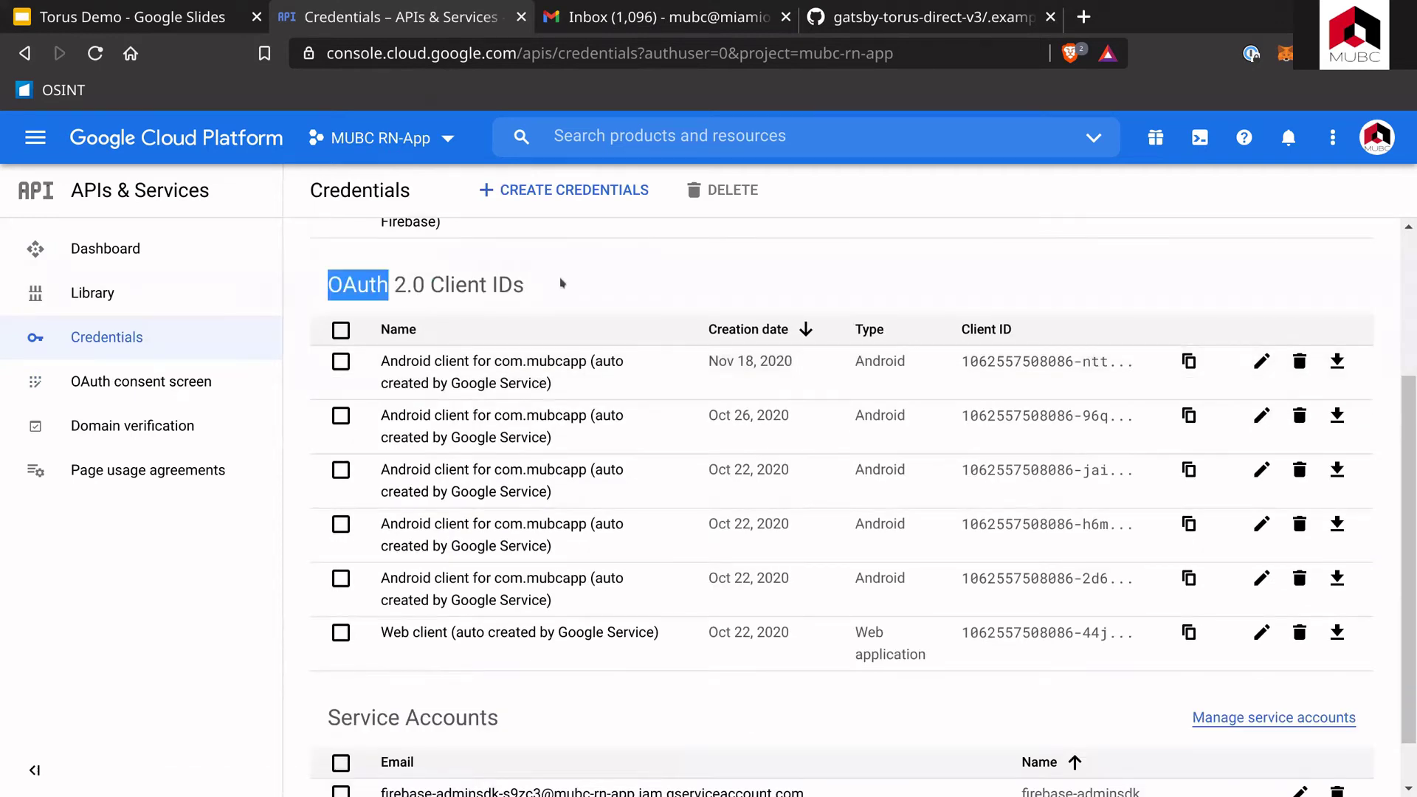
drag(562, 283, 572, 284)
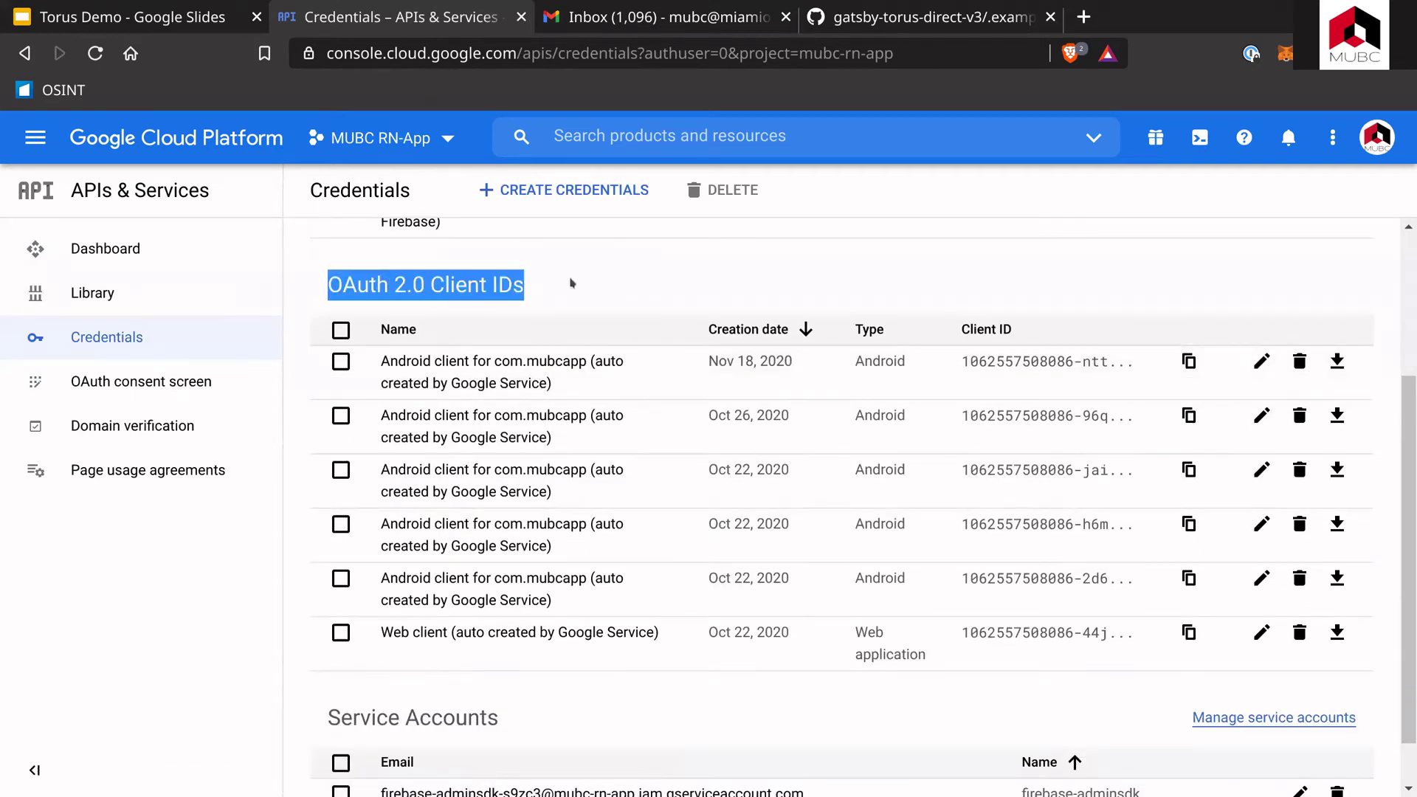
Step: Start a new OAuth client ID with application type Web application
click(506, 195)
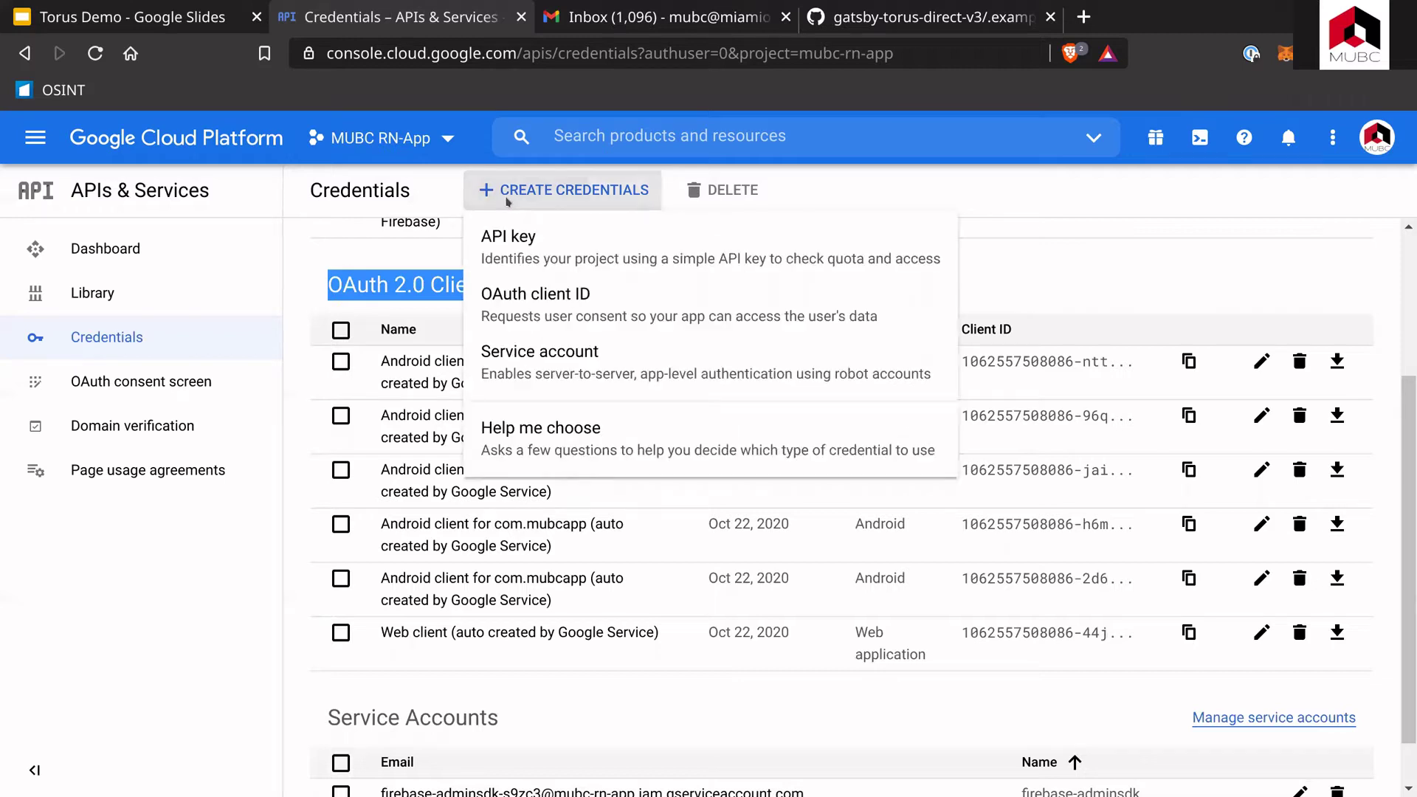
click(539, 311)
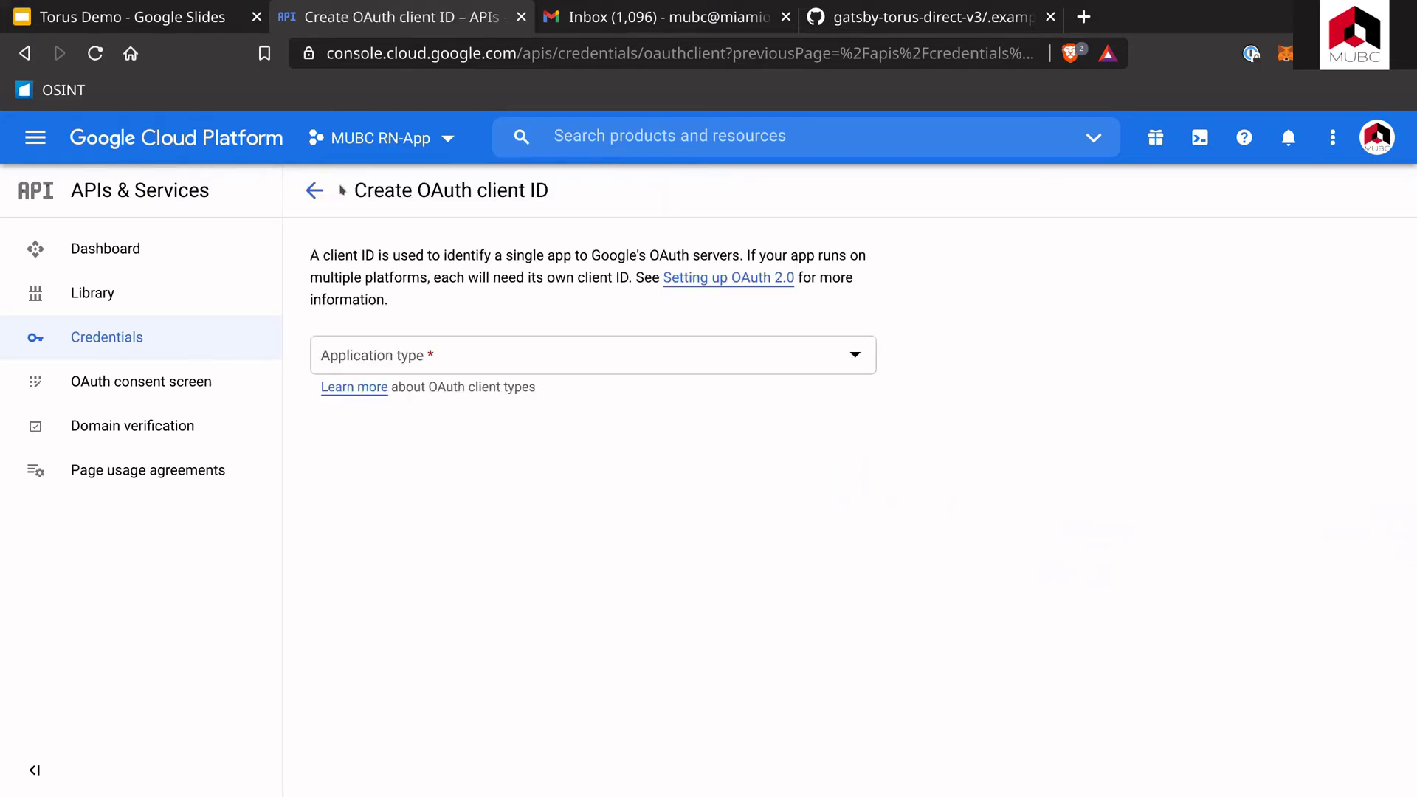
click(466, 363)
click(502, 365)
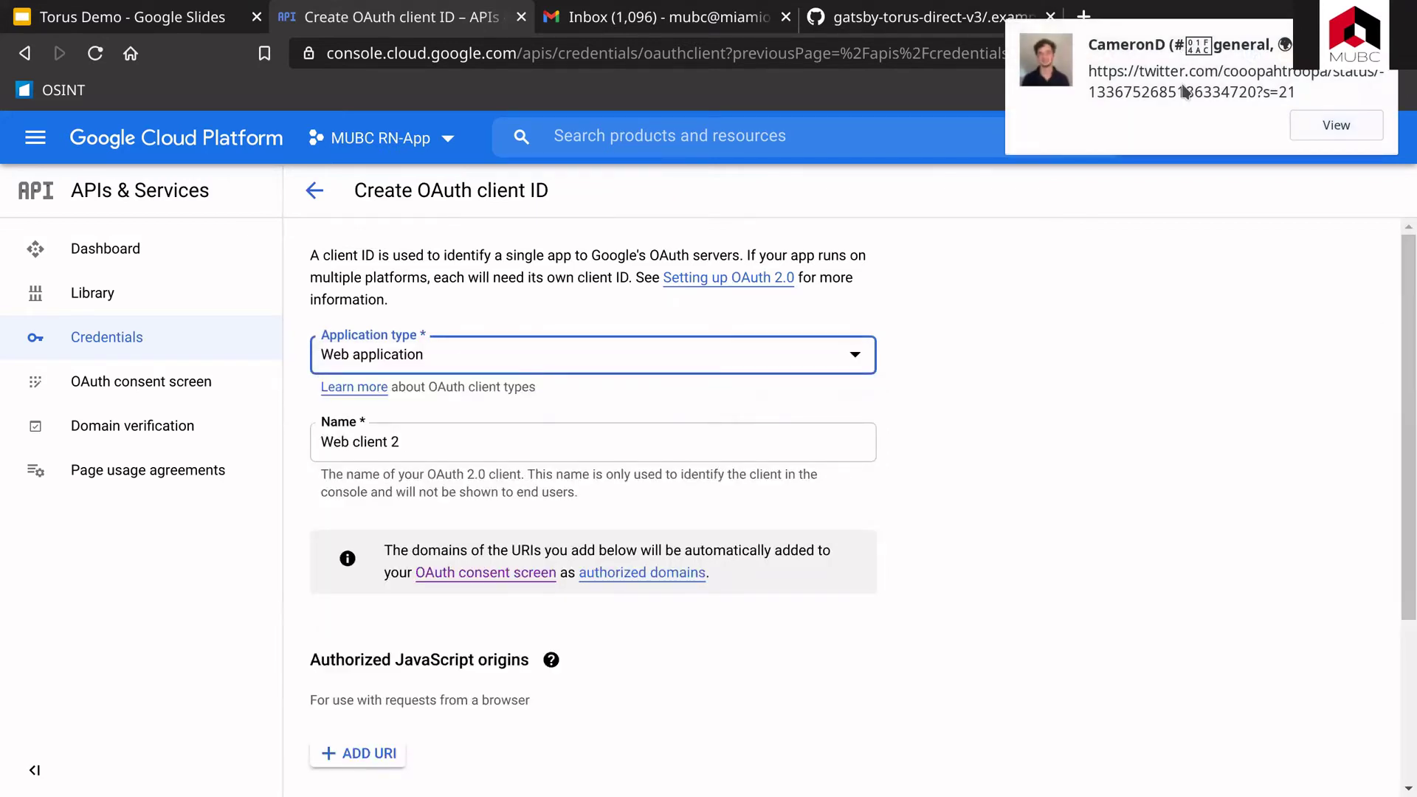
Step: Add an empty entry under Authorized redirect URIs
scroll(393, 470, down, 3)
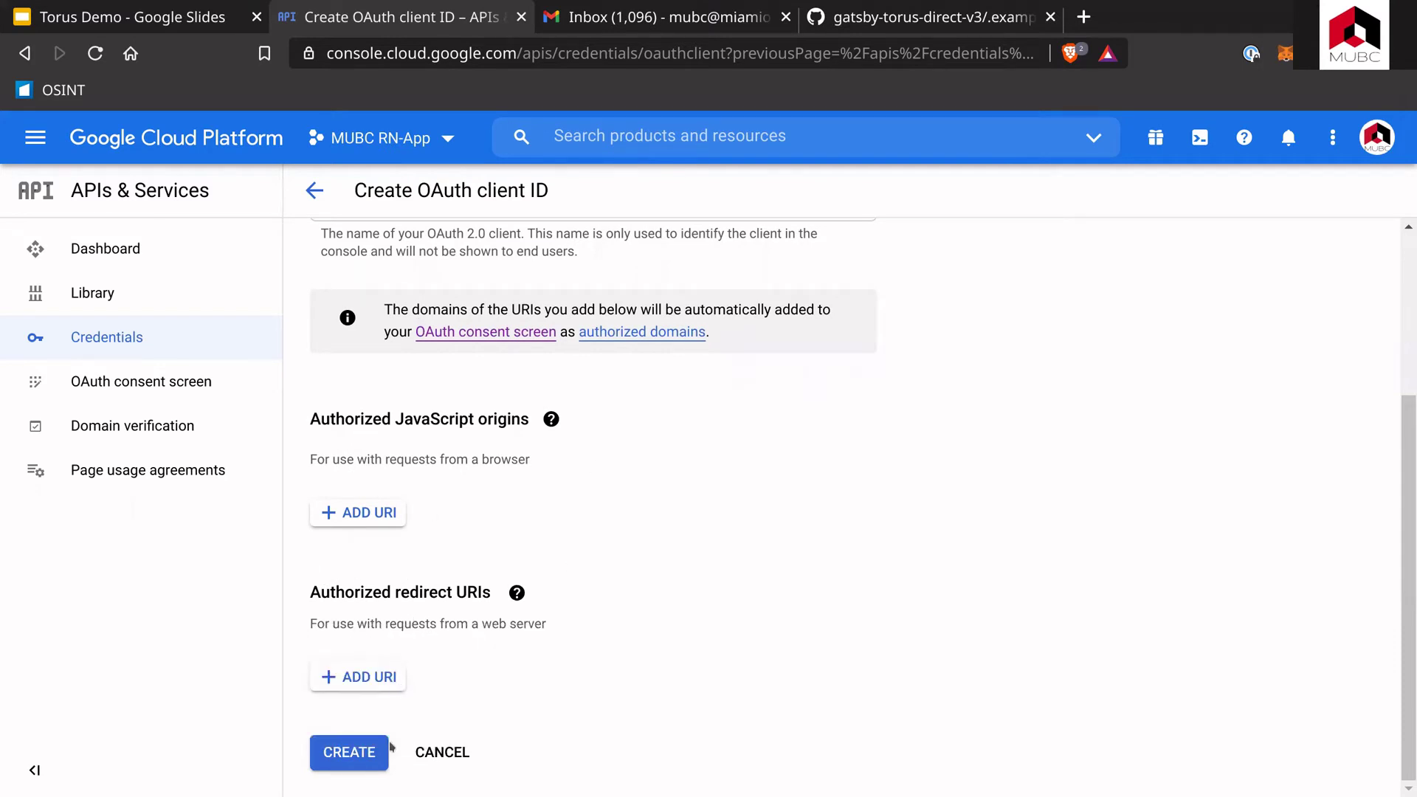
drag(334, 592, 485, 596)
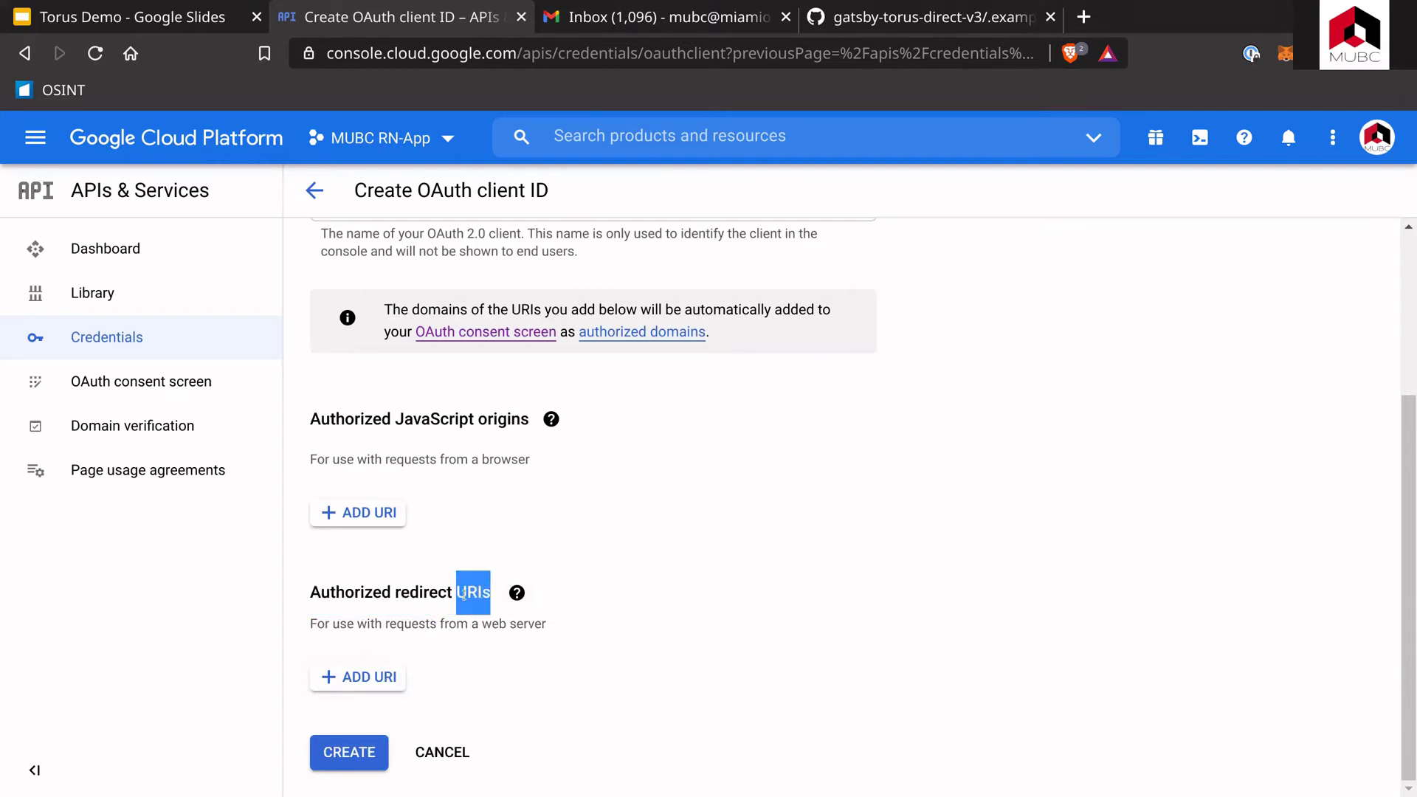
triple_click(465, 594)
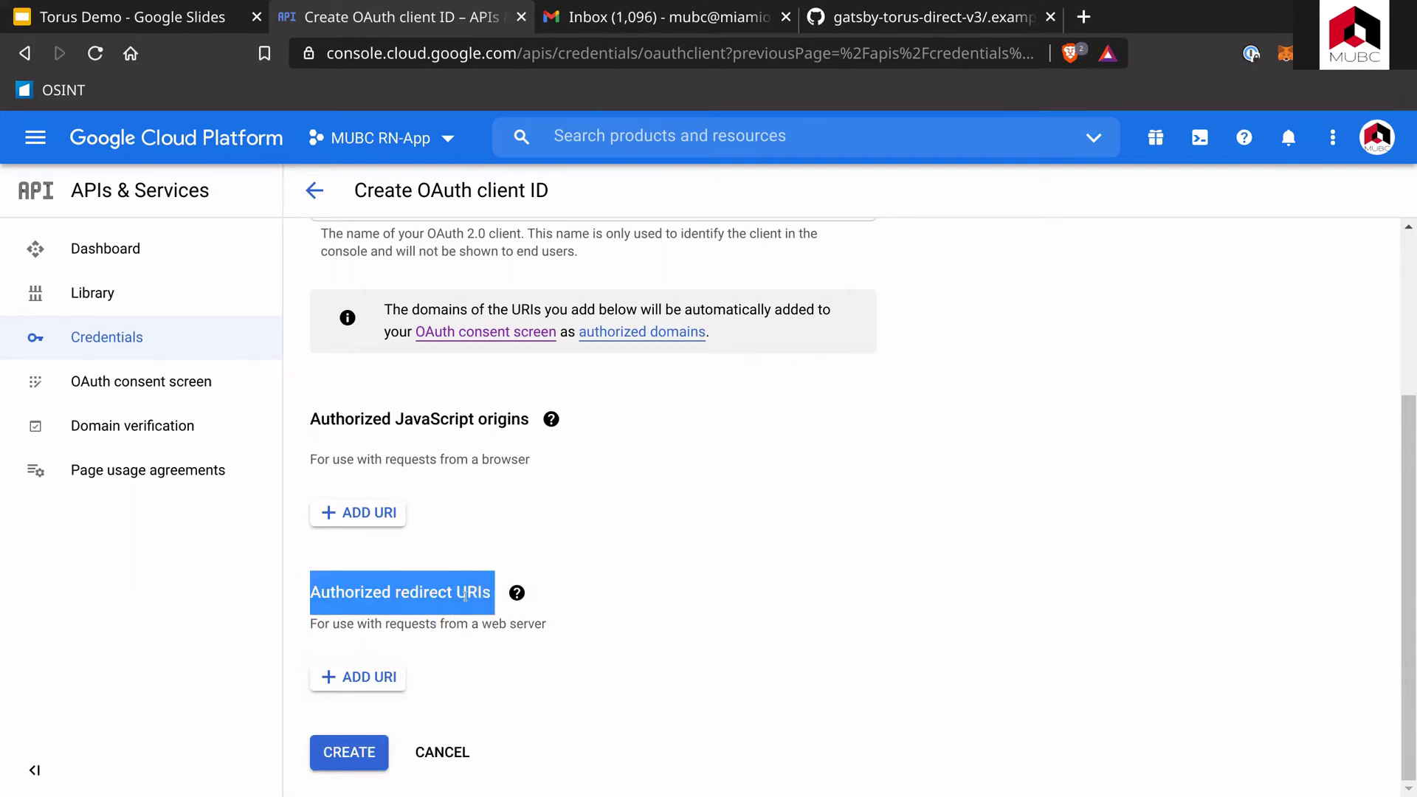
click(383, 678)
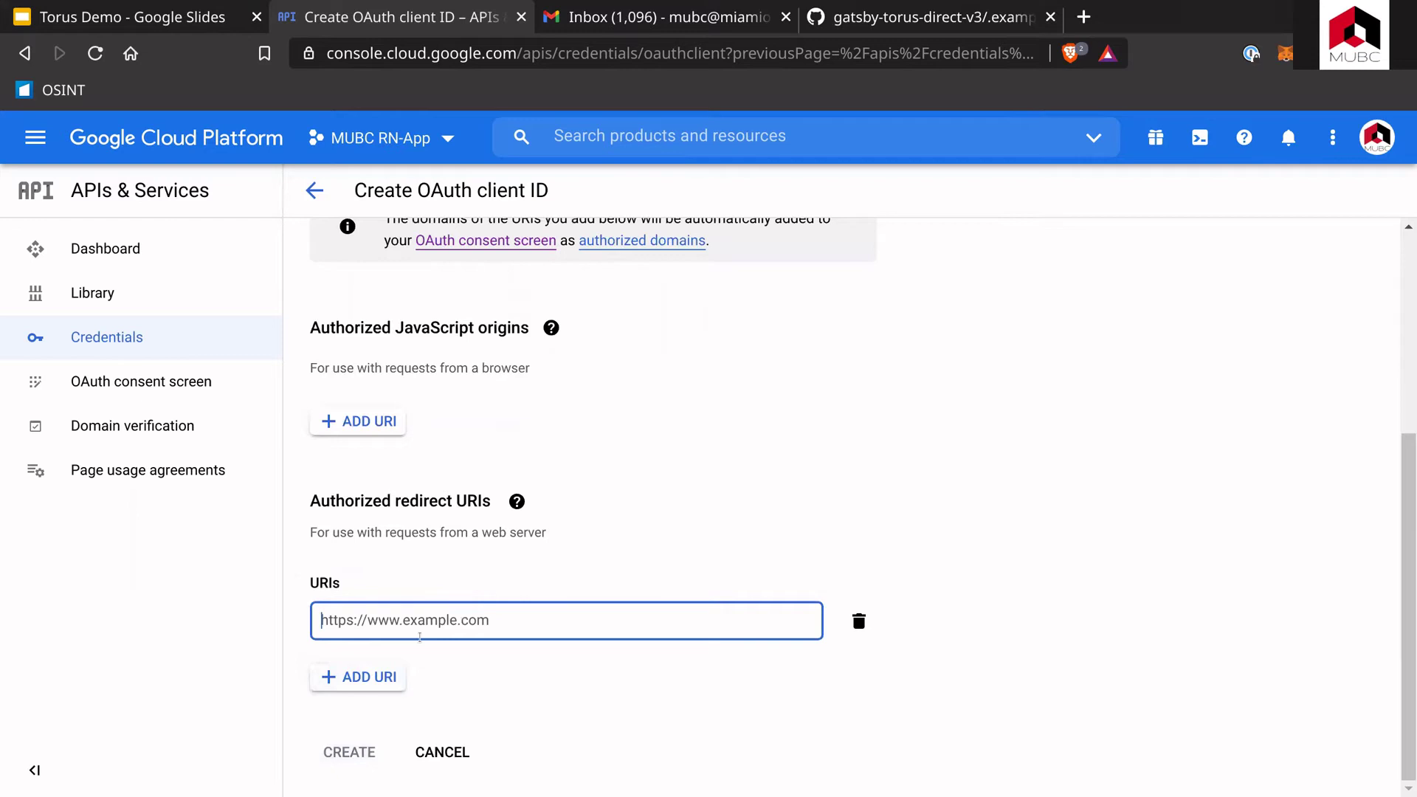
Step: Enter the suggested localhost serviceworker address as the first redirect URI
text(http)
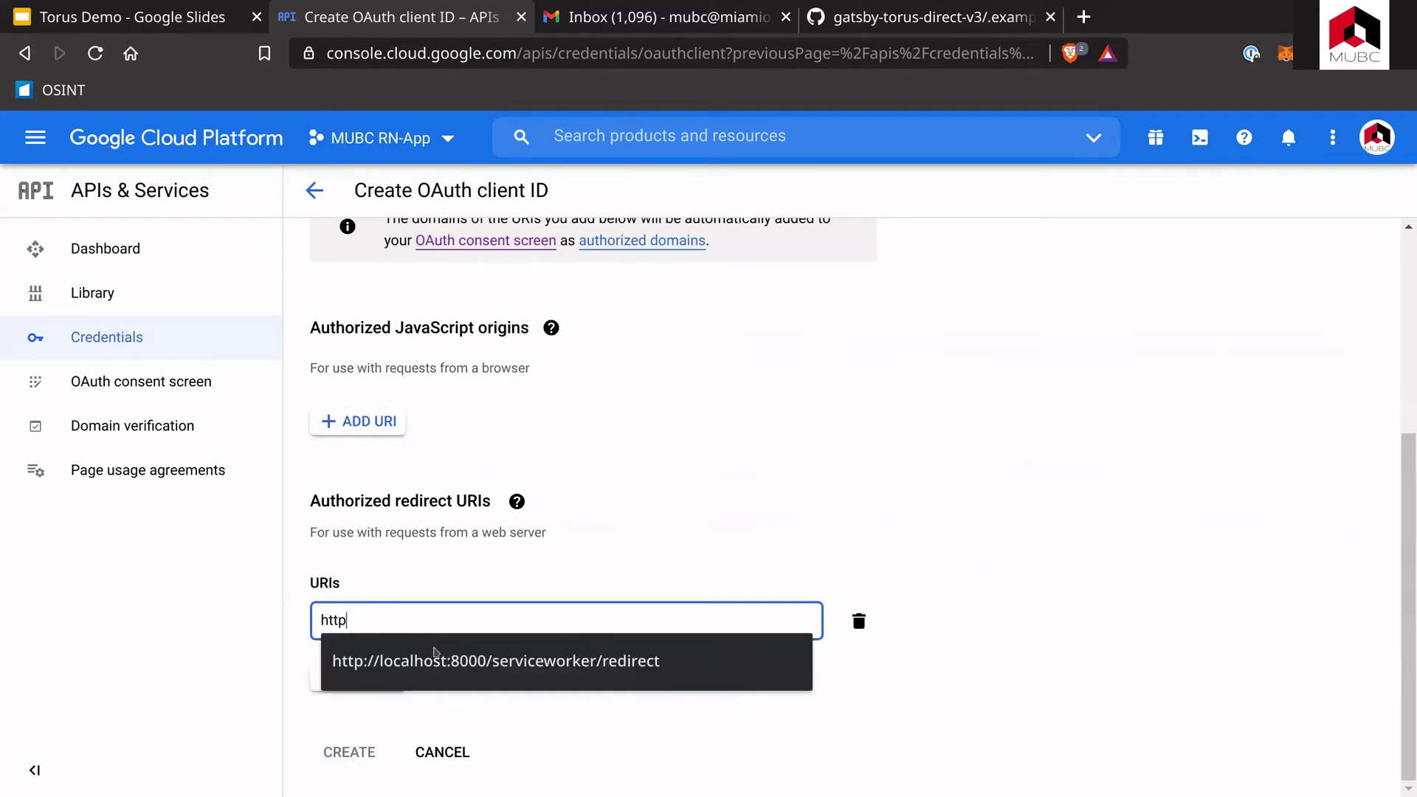
click(436, 652)
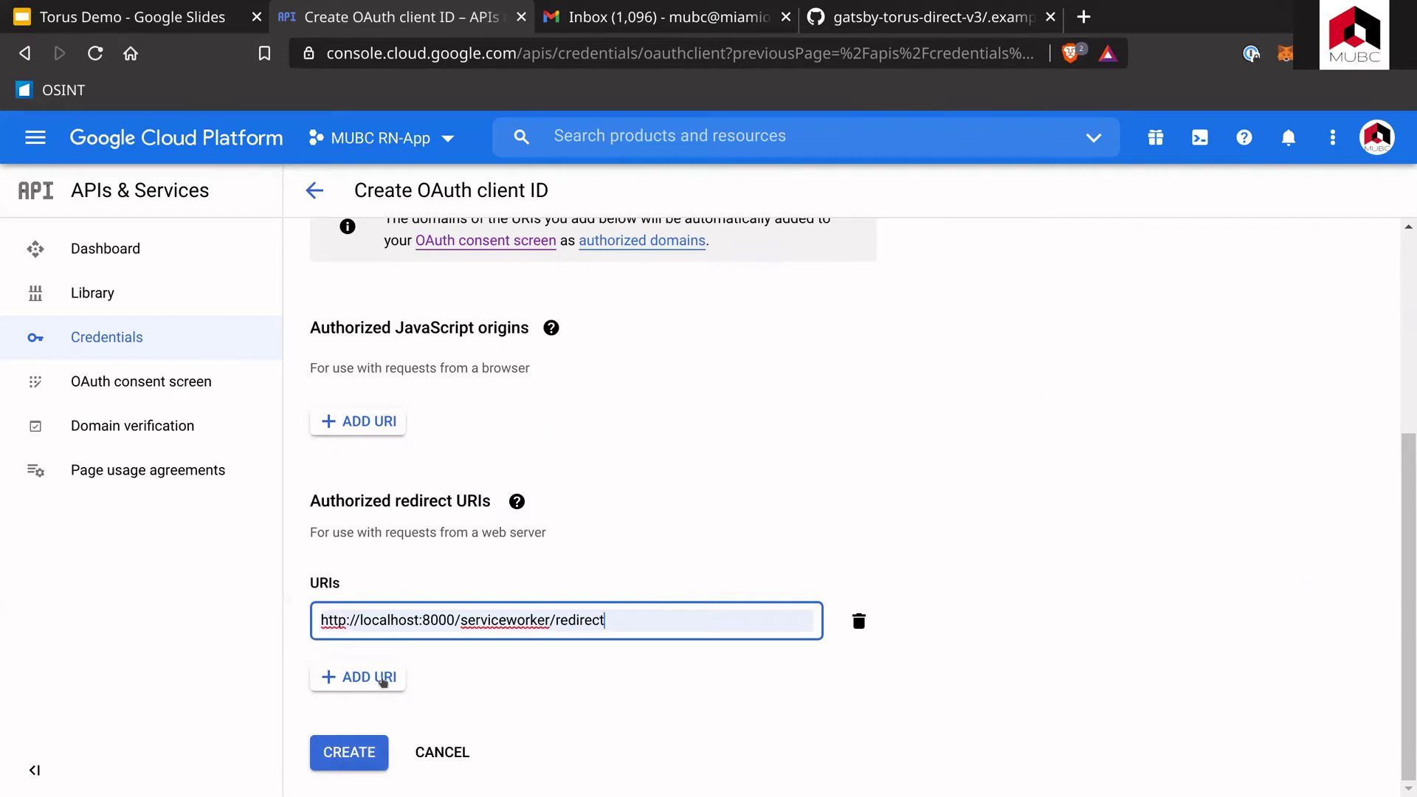
drag(434, 620, 537, 620)
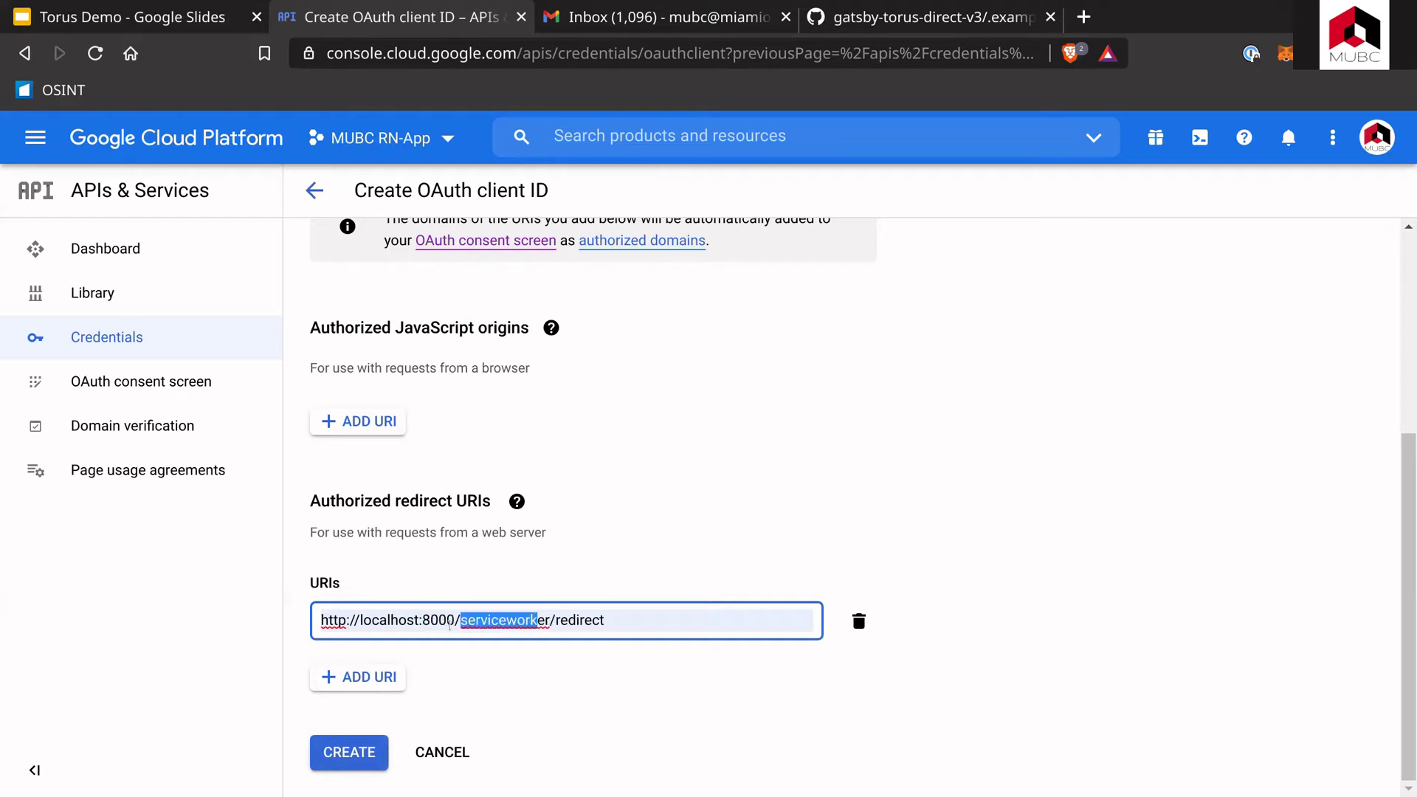
click(445, 672)
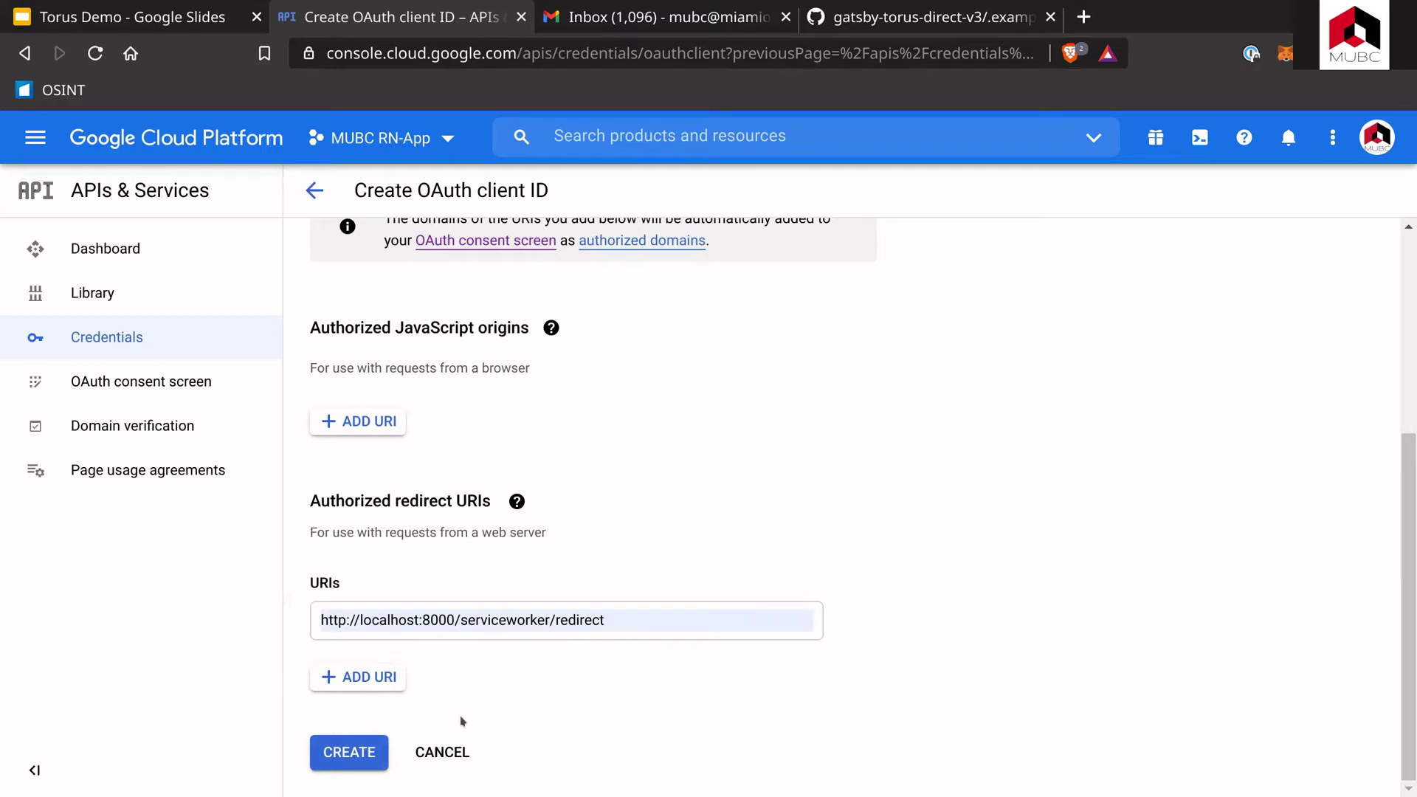
click(402, 679)
click(407, 621)
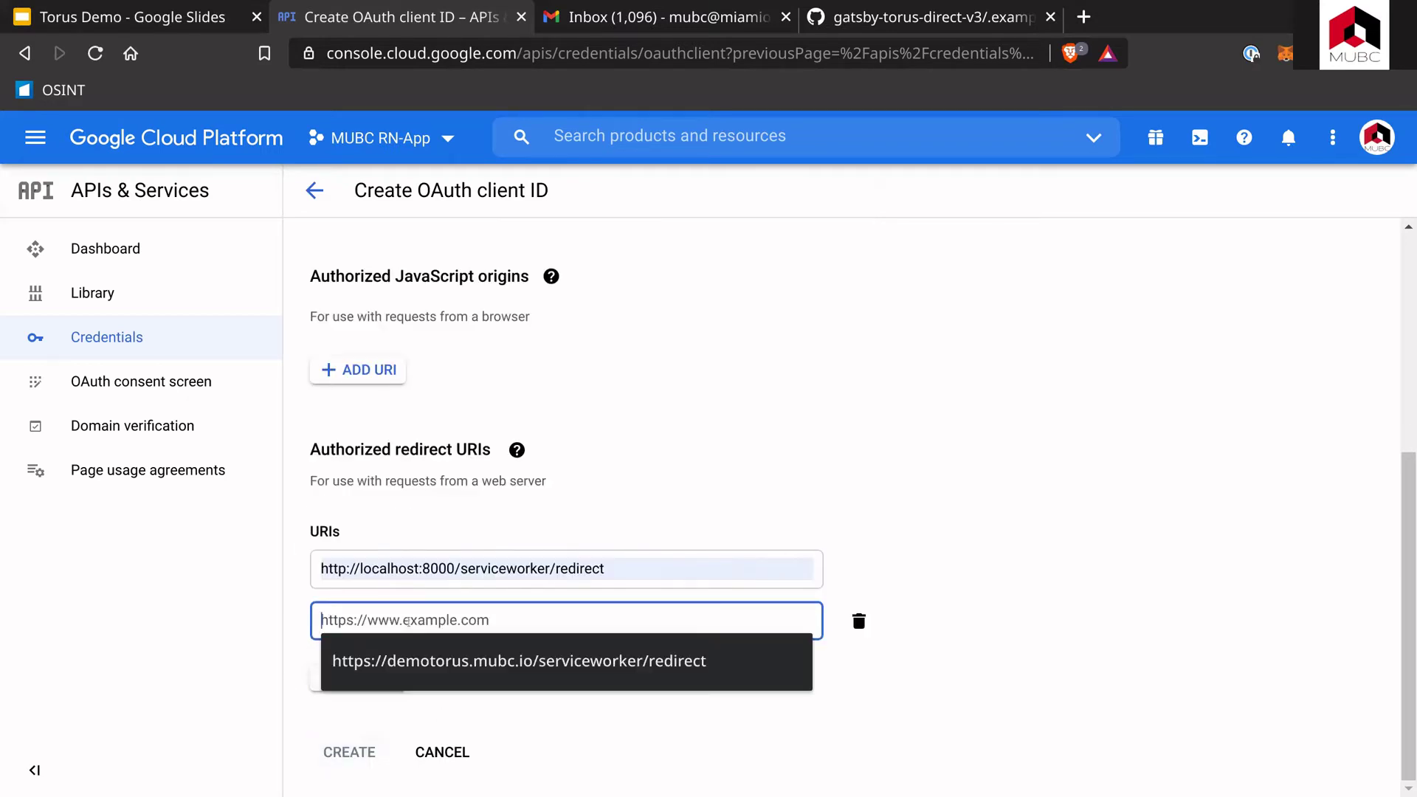
text(https:)
key(BackSpace)
key(BackSpace)
key(BackSpace)
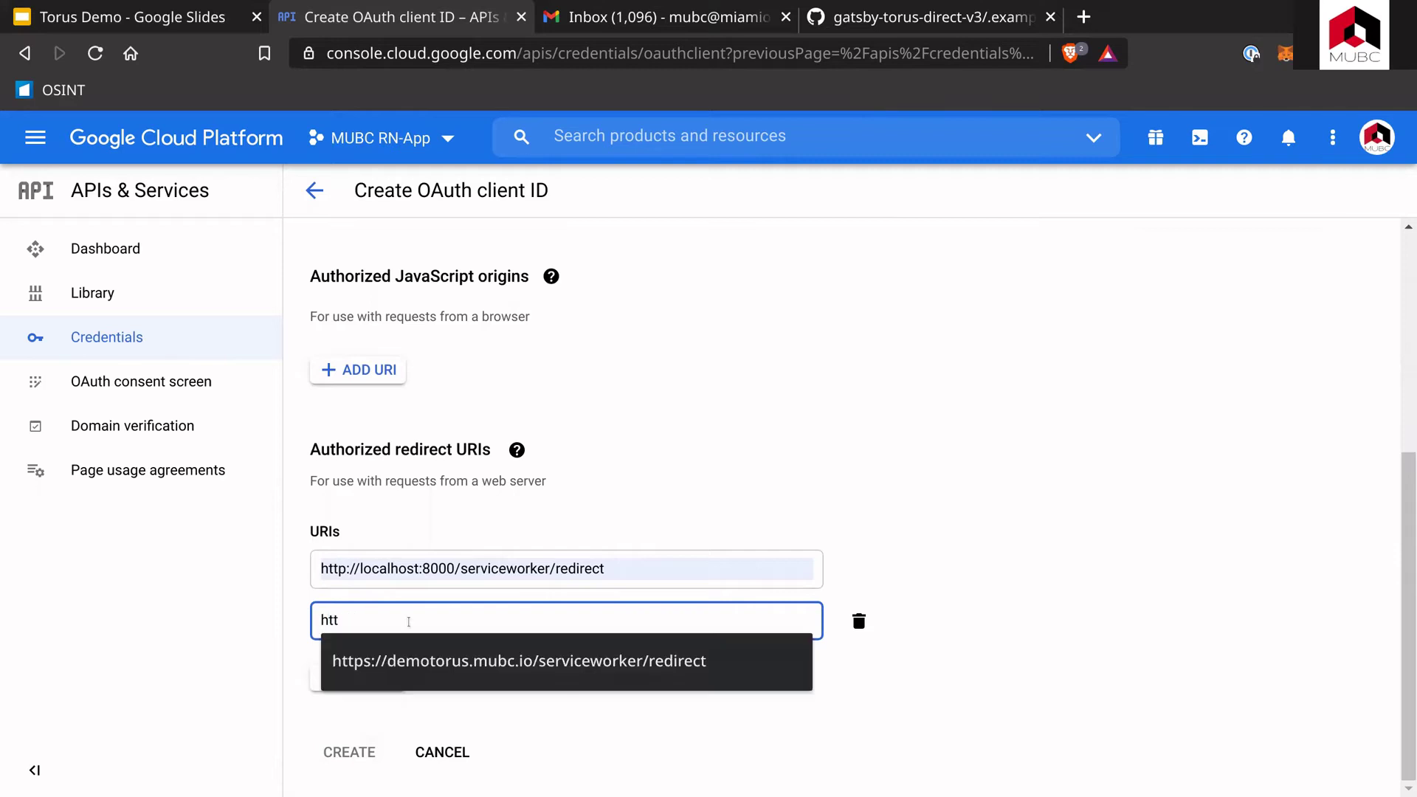
text(ps)
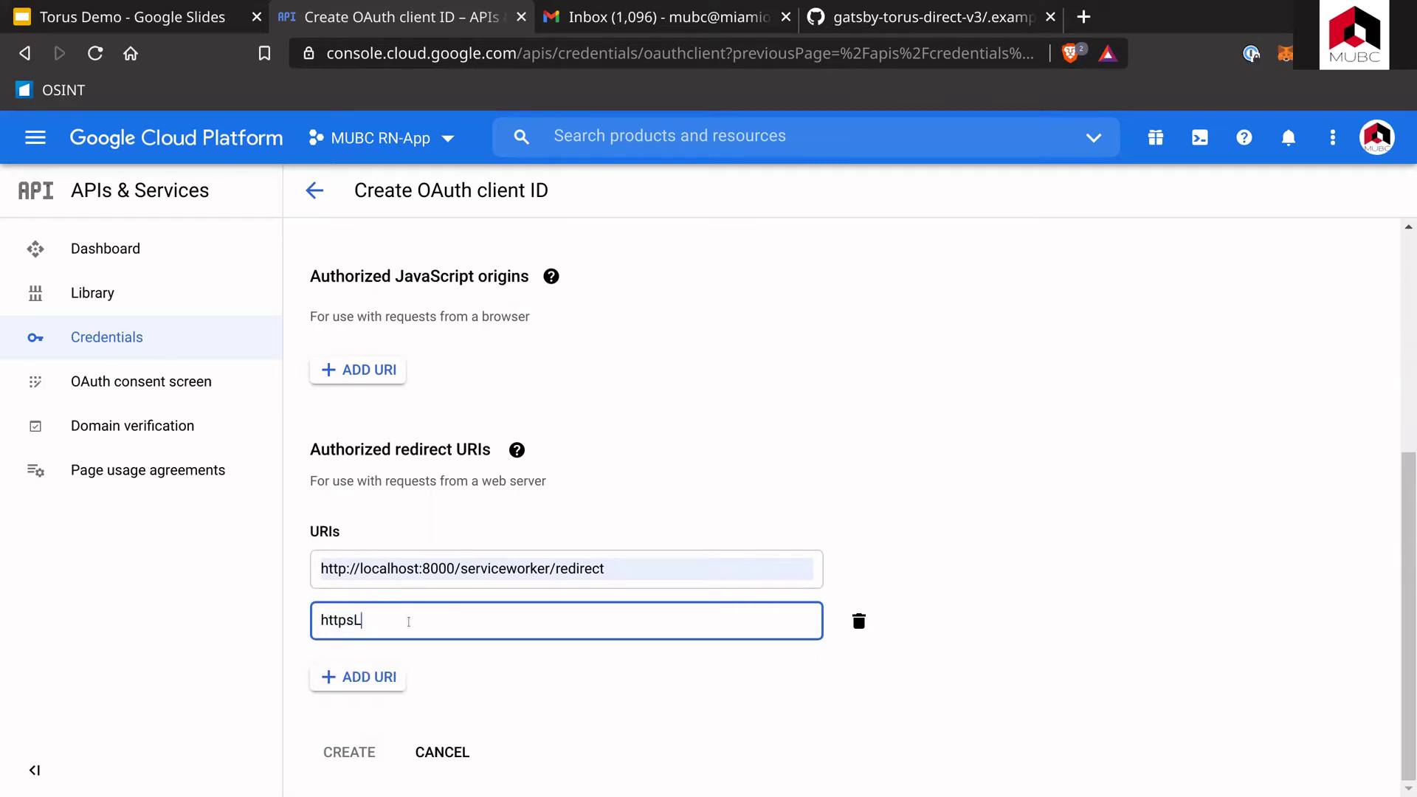
text(://t)
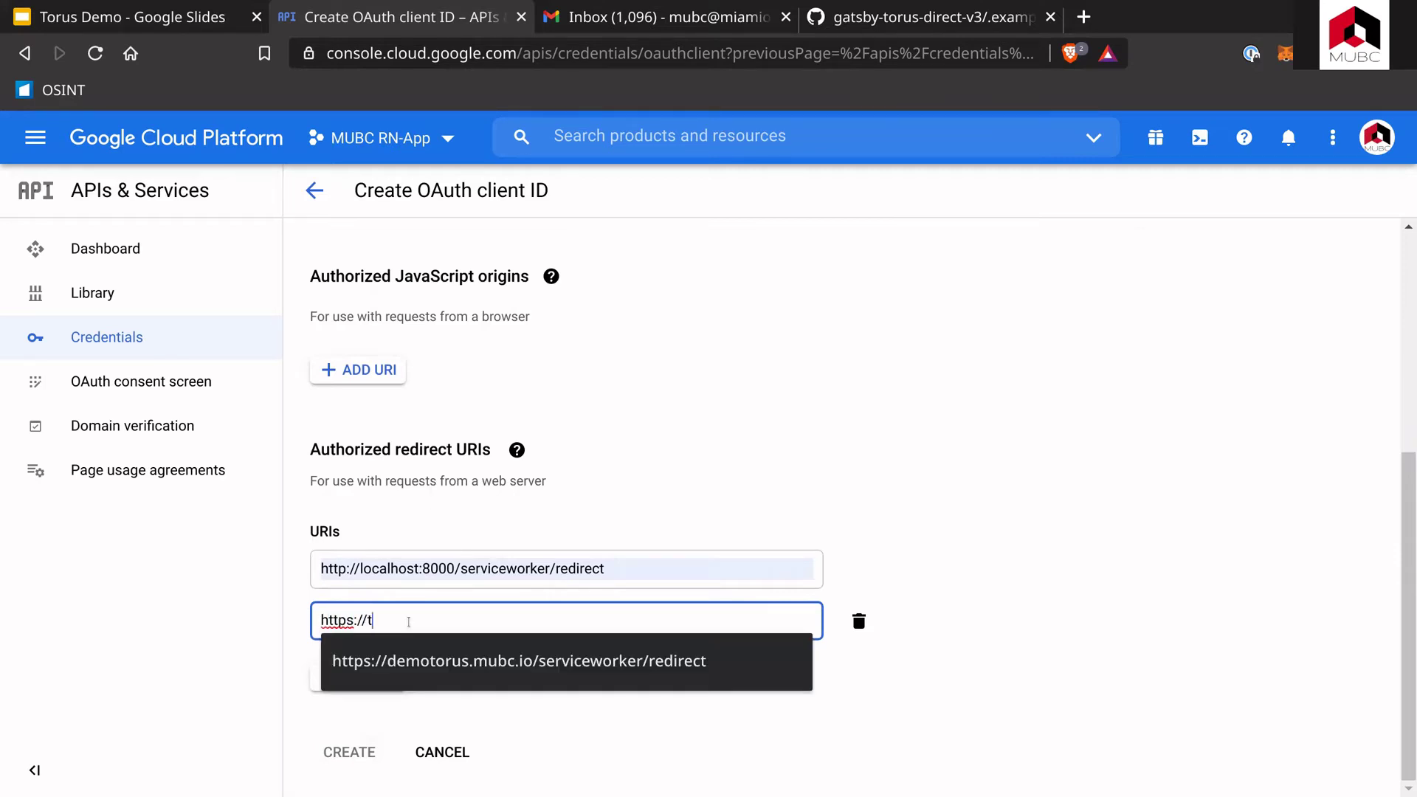
text(orus.mubc.io)
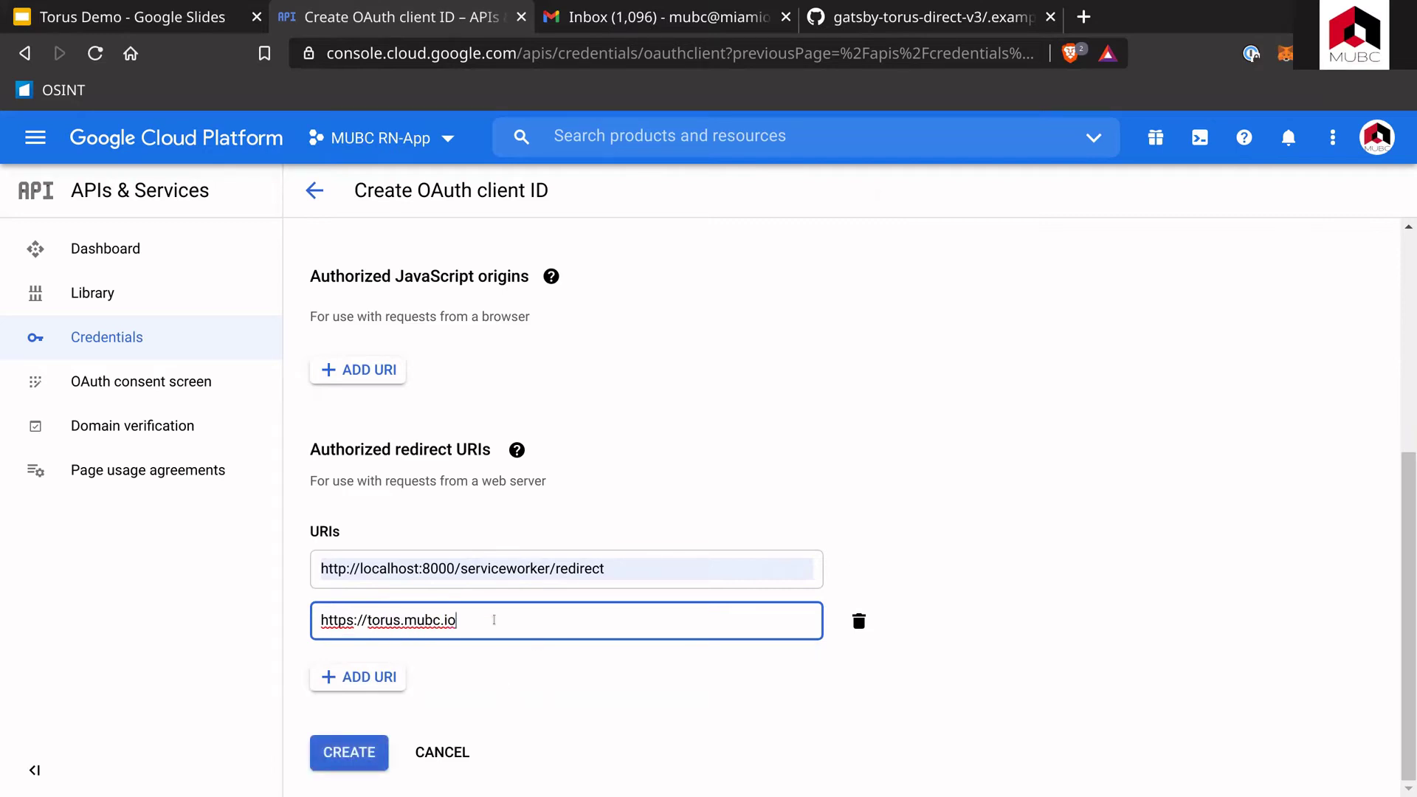
text(/serviceworker/redir)
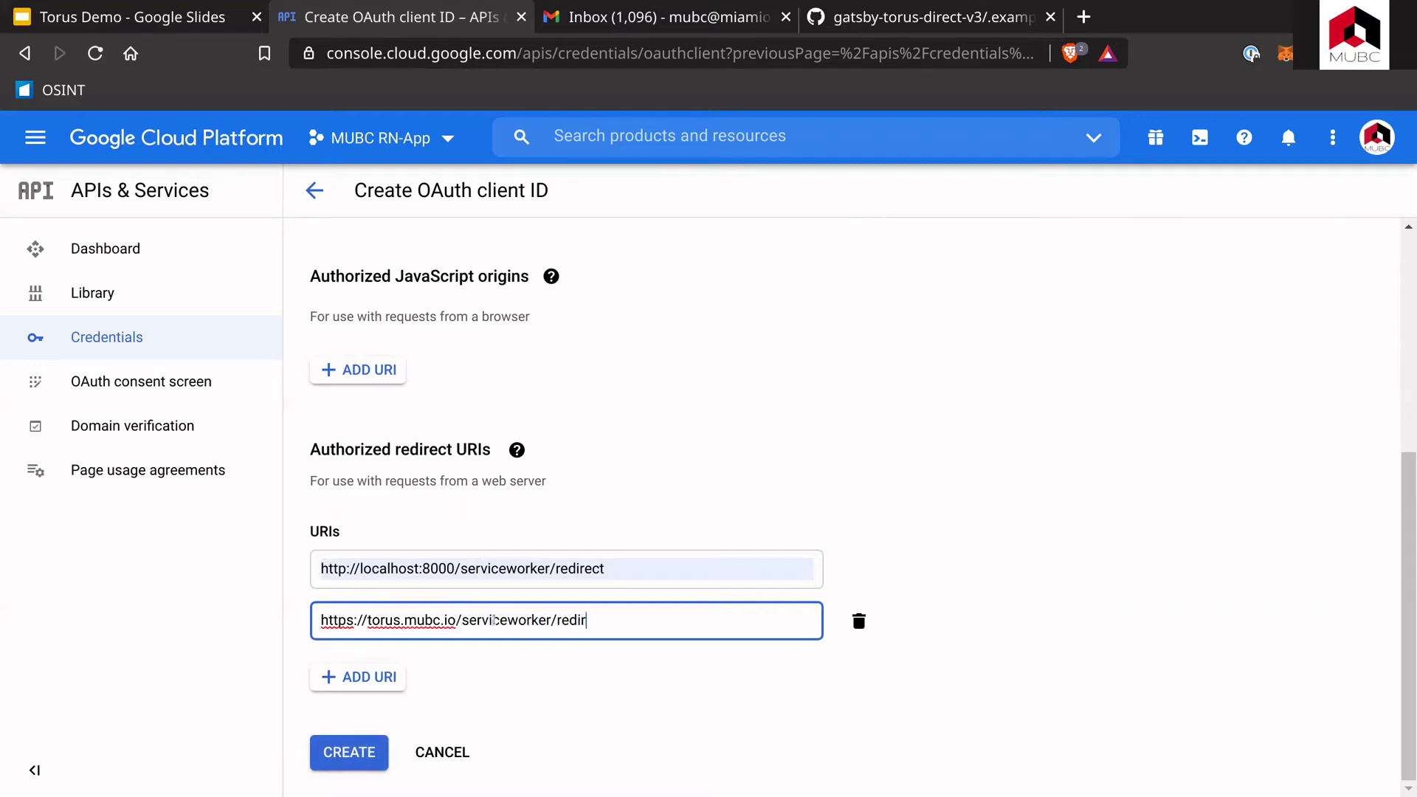
text(ect)
Step: Select and review the torus.mubc.io redirect address
key(ctrl+a)
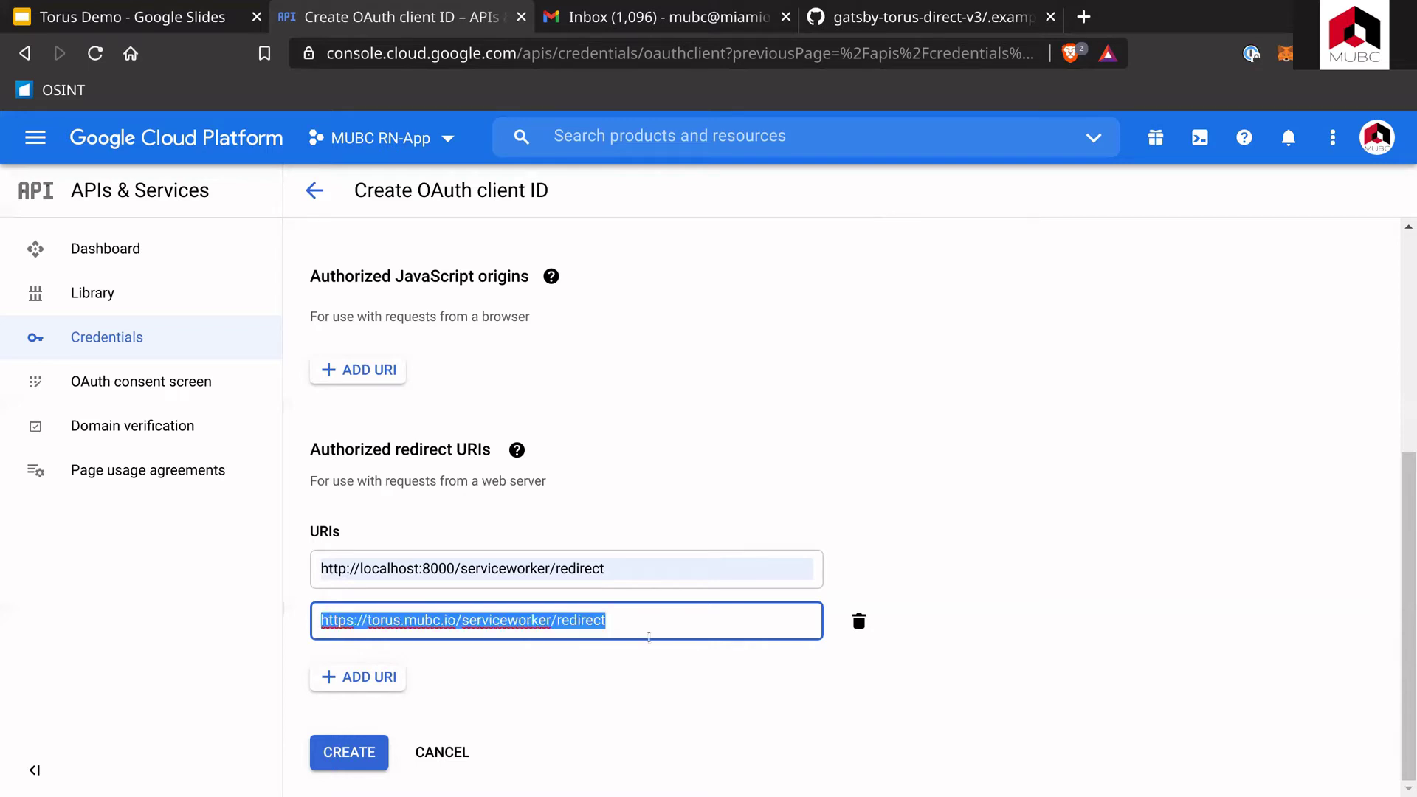
click(323, 622)
drag(323, 622, 606, 622)
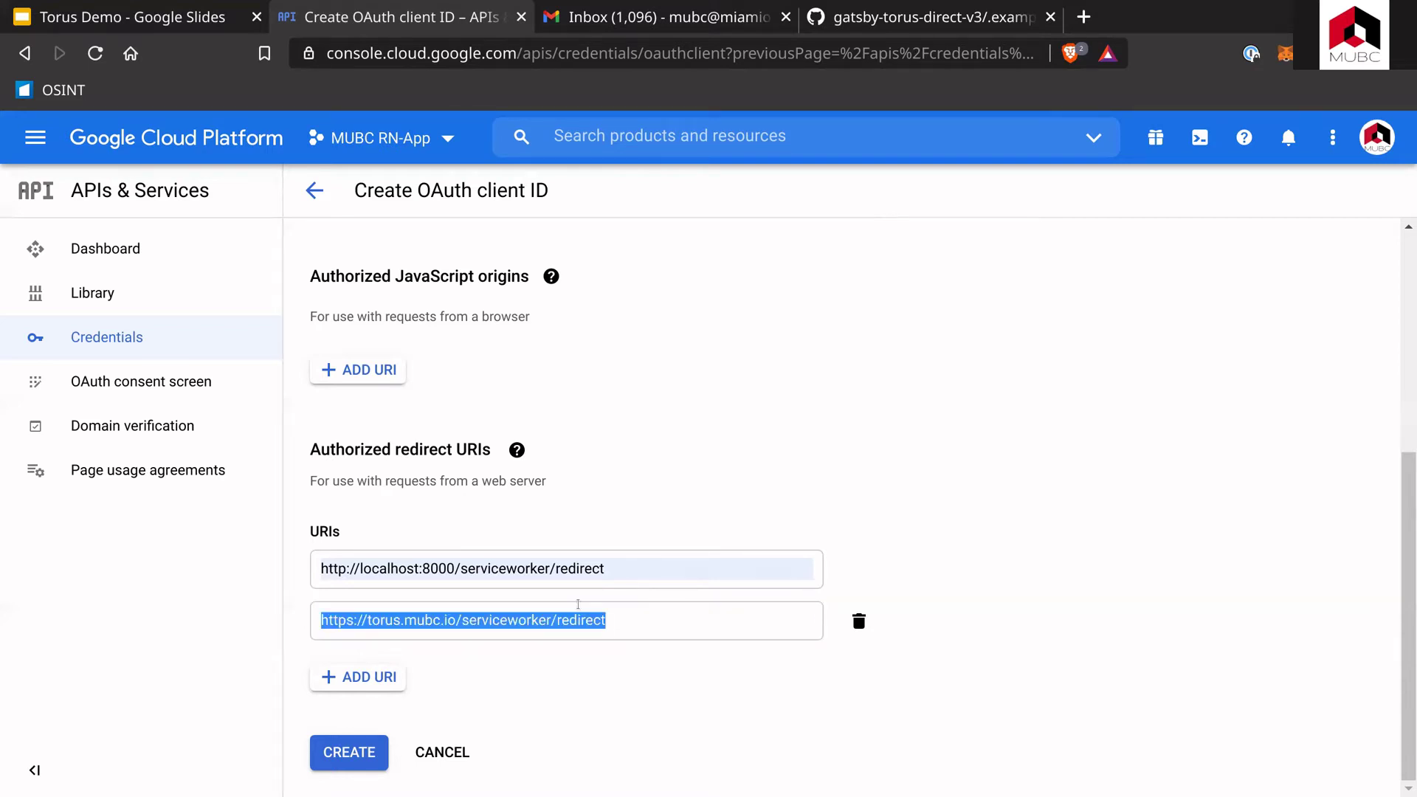
click(501, 622)
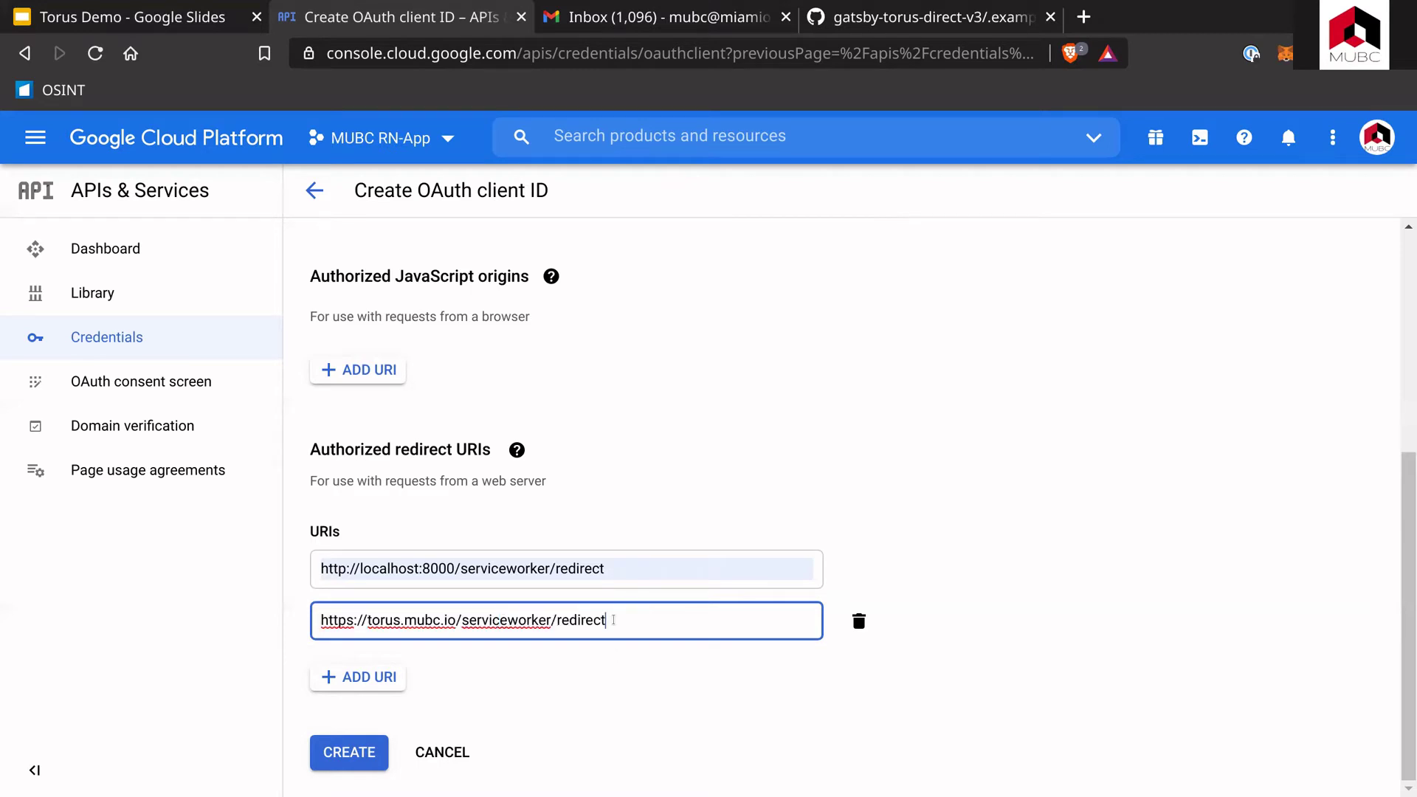
key(ctrl+a)
click(406, 568)
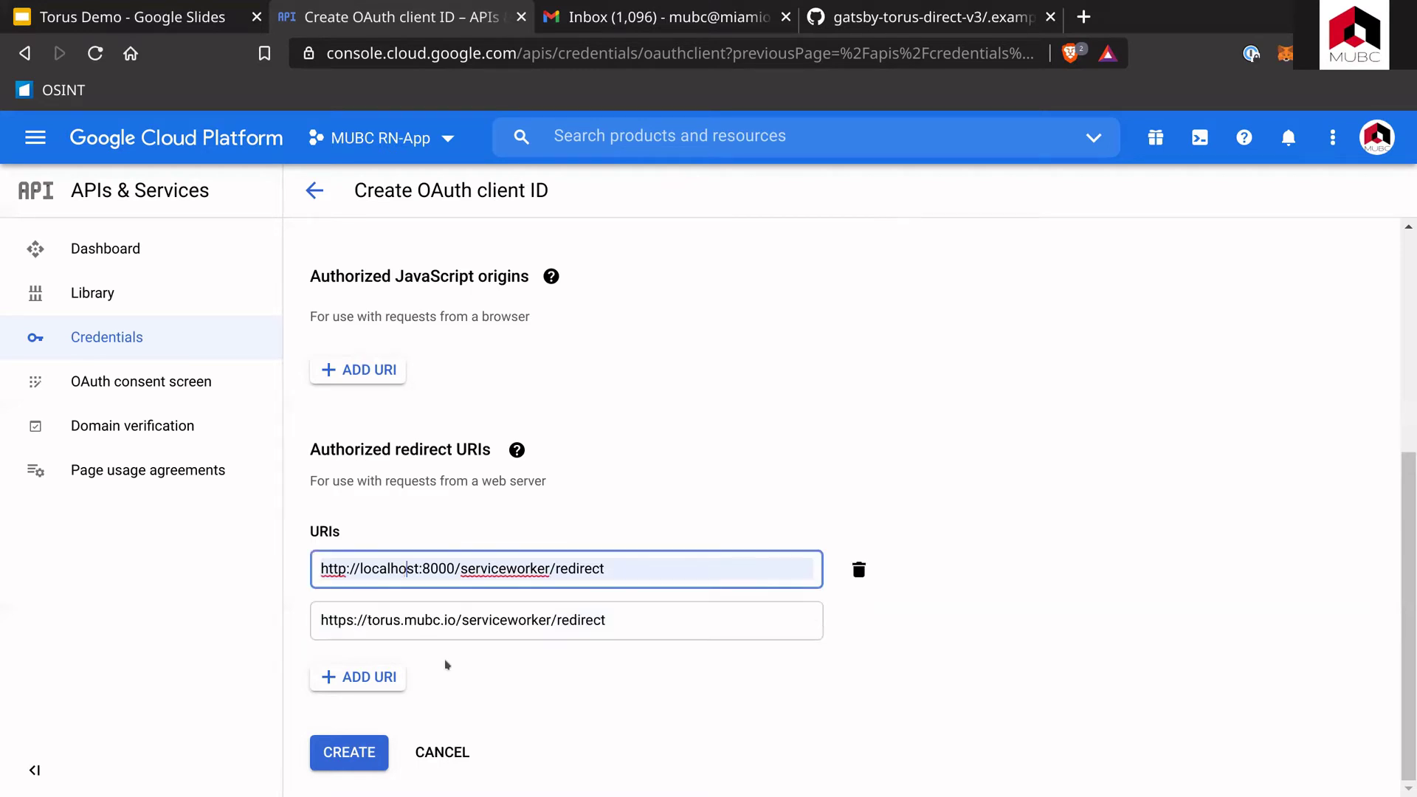
click(631, 628)
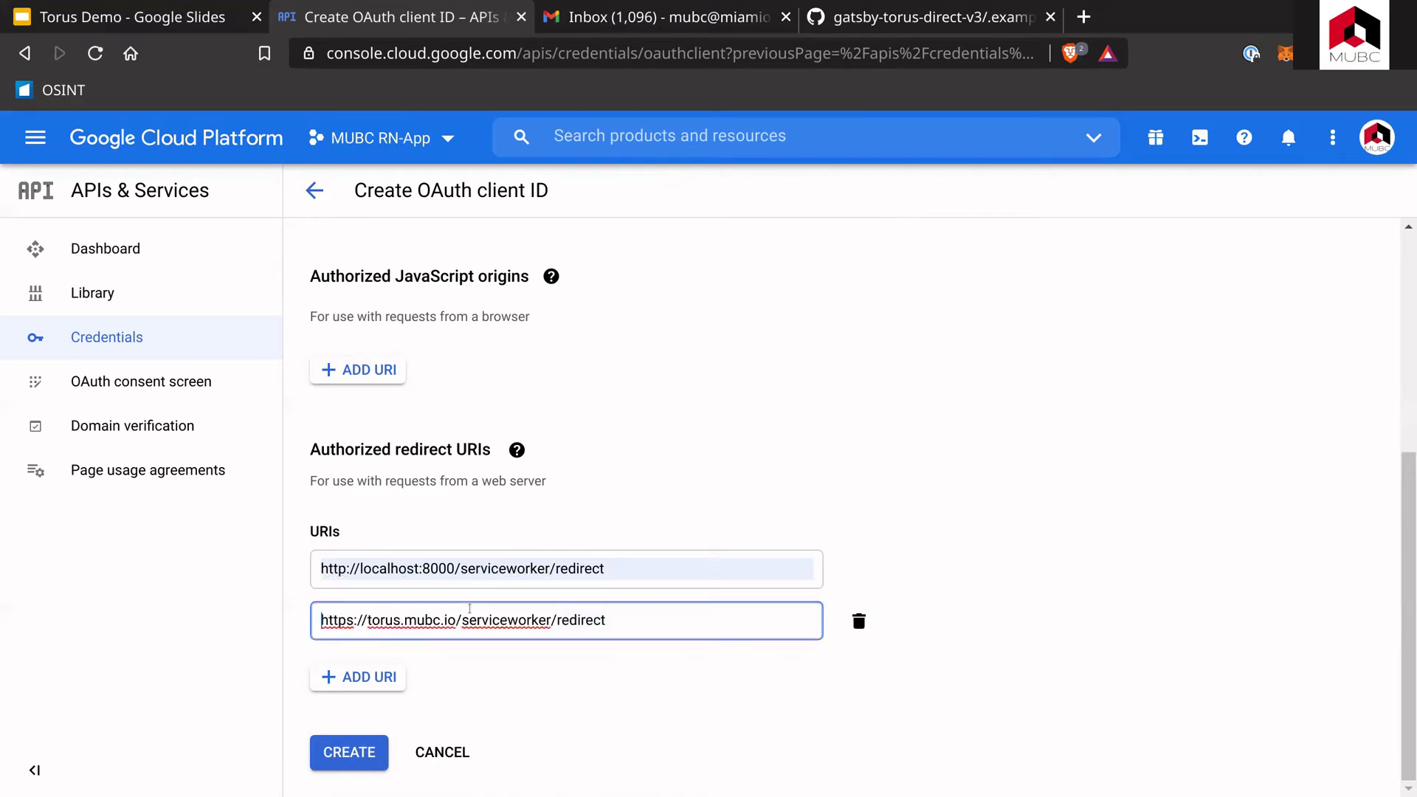
Step: Review the localhost redirect URI, then cancel the Web client 2 form
click(631, 574)
key(ctrl+a)
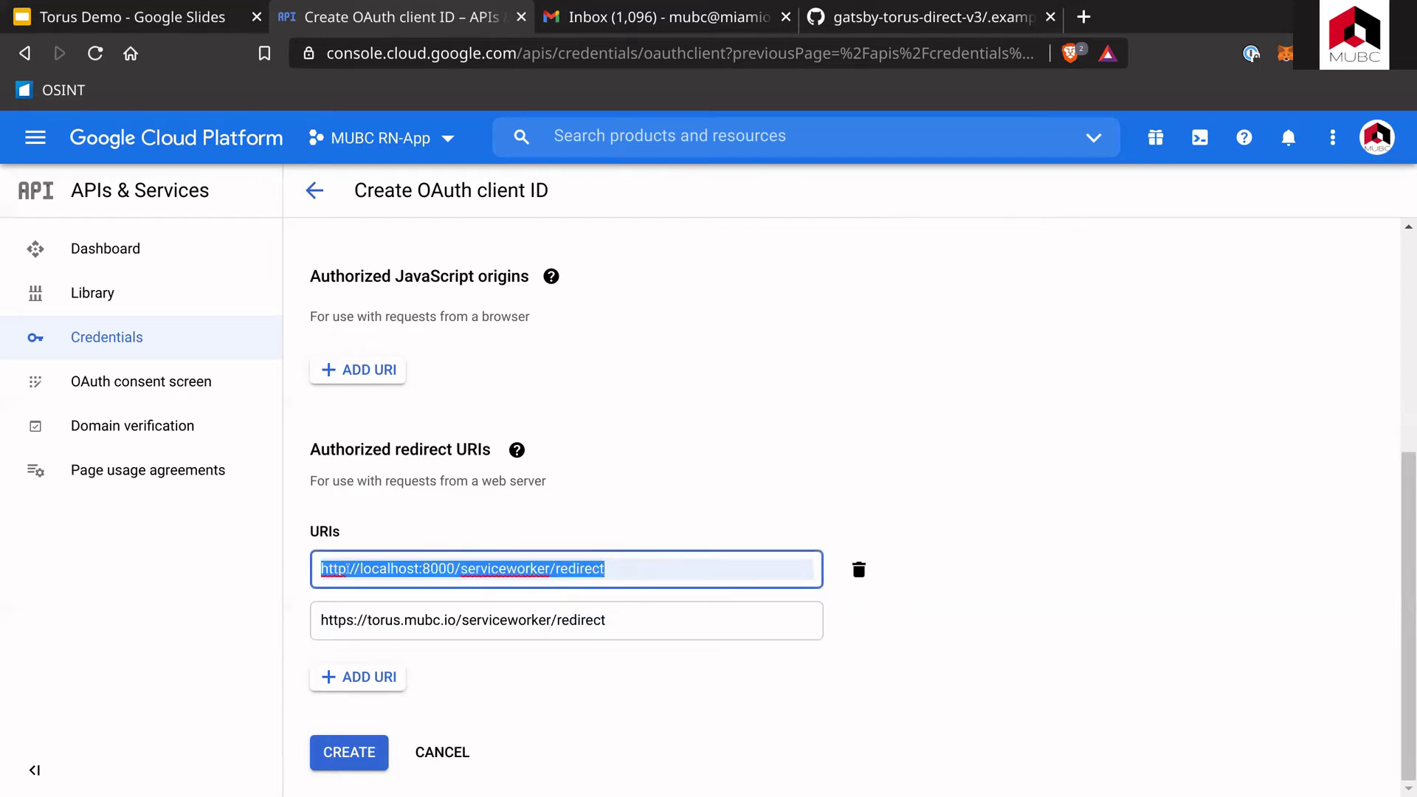
double_click(411, 628)
drag(333, 568, 654, 620)
scroll(451, 661, up, 5)
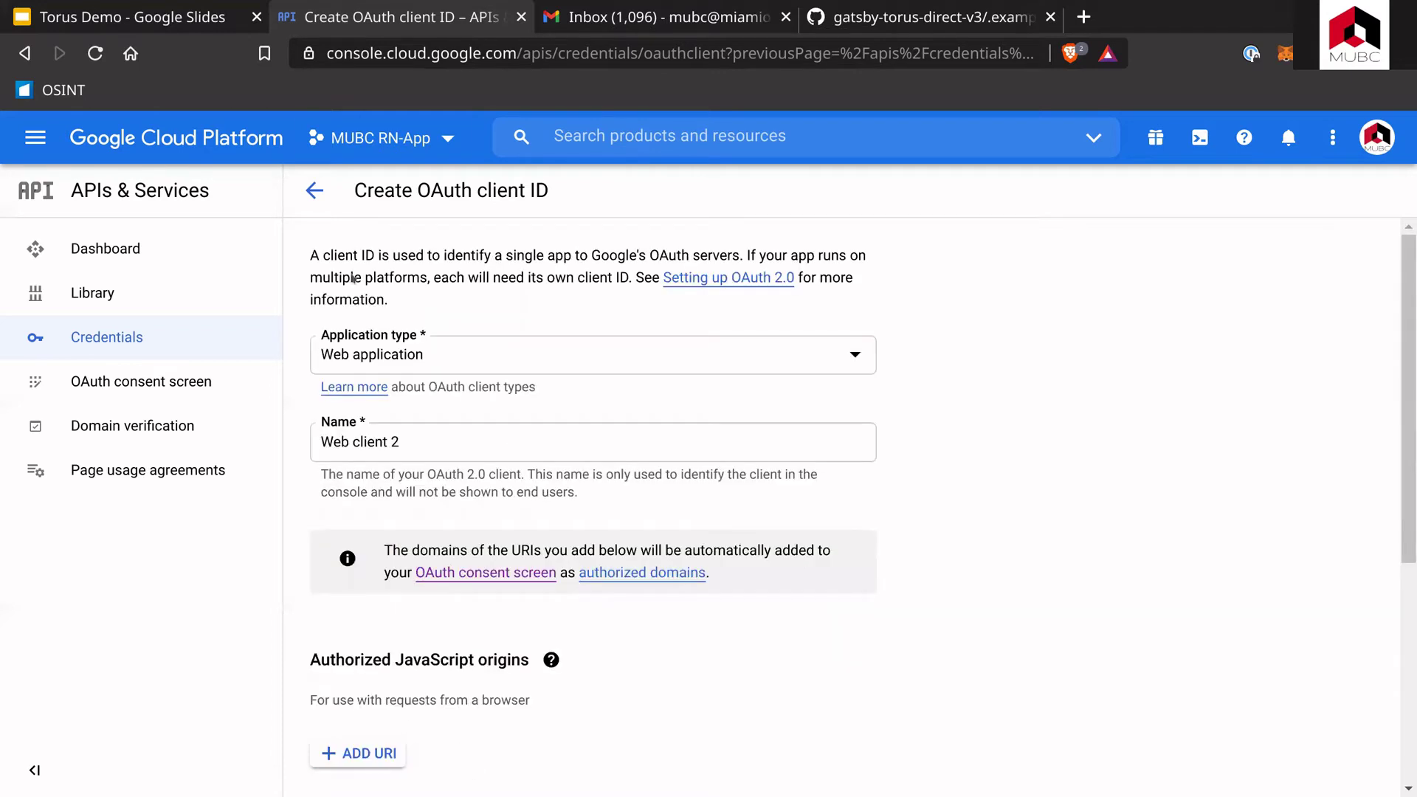
scroll(344, 472, down, 5)
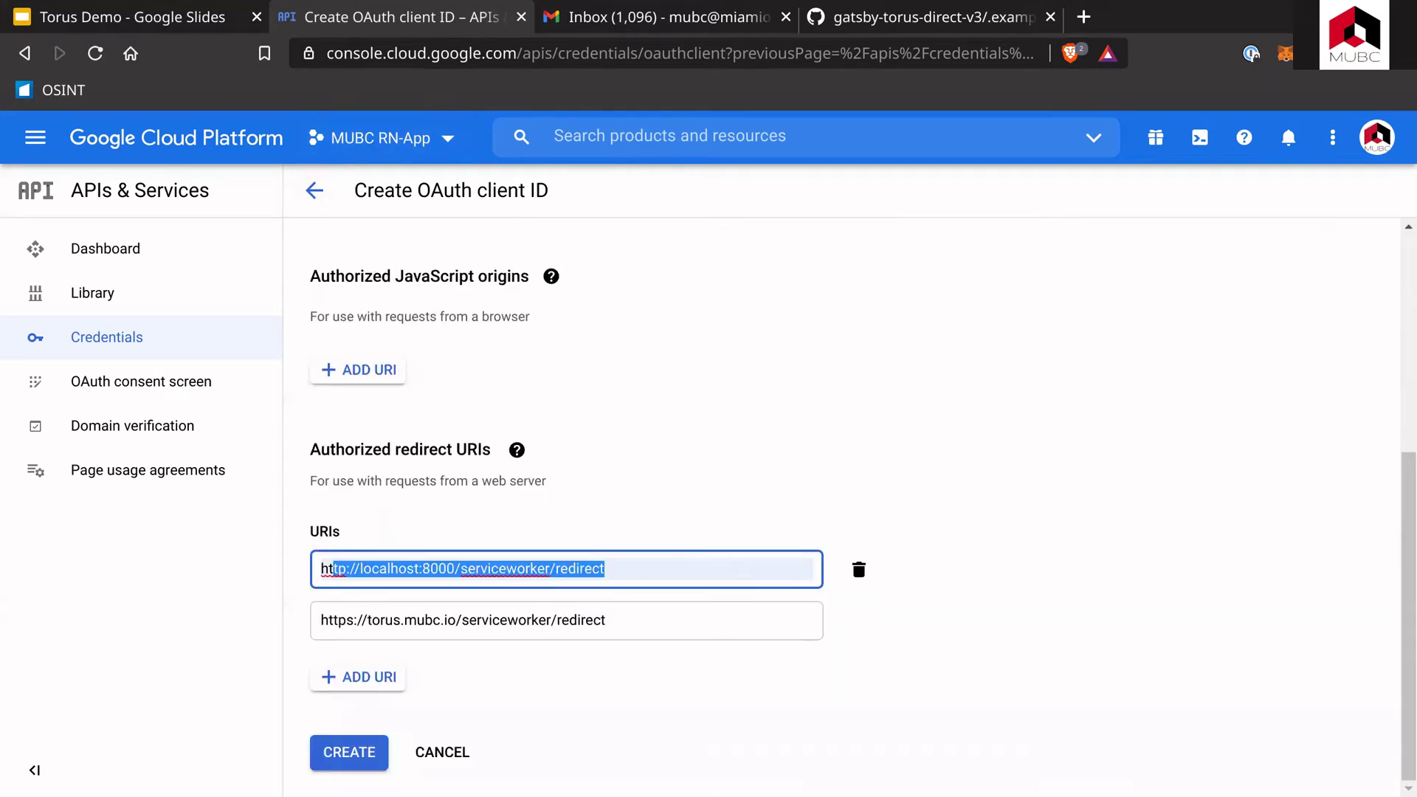
click(442, 753)
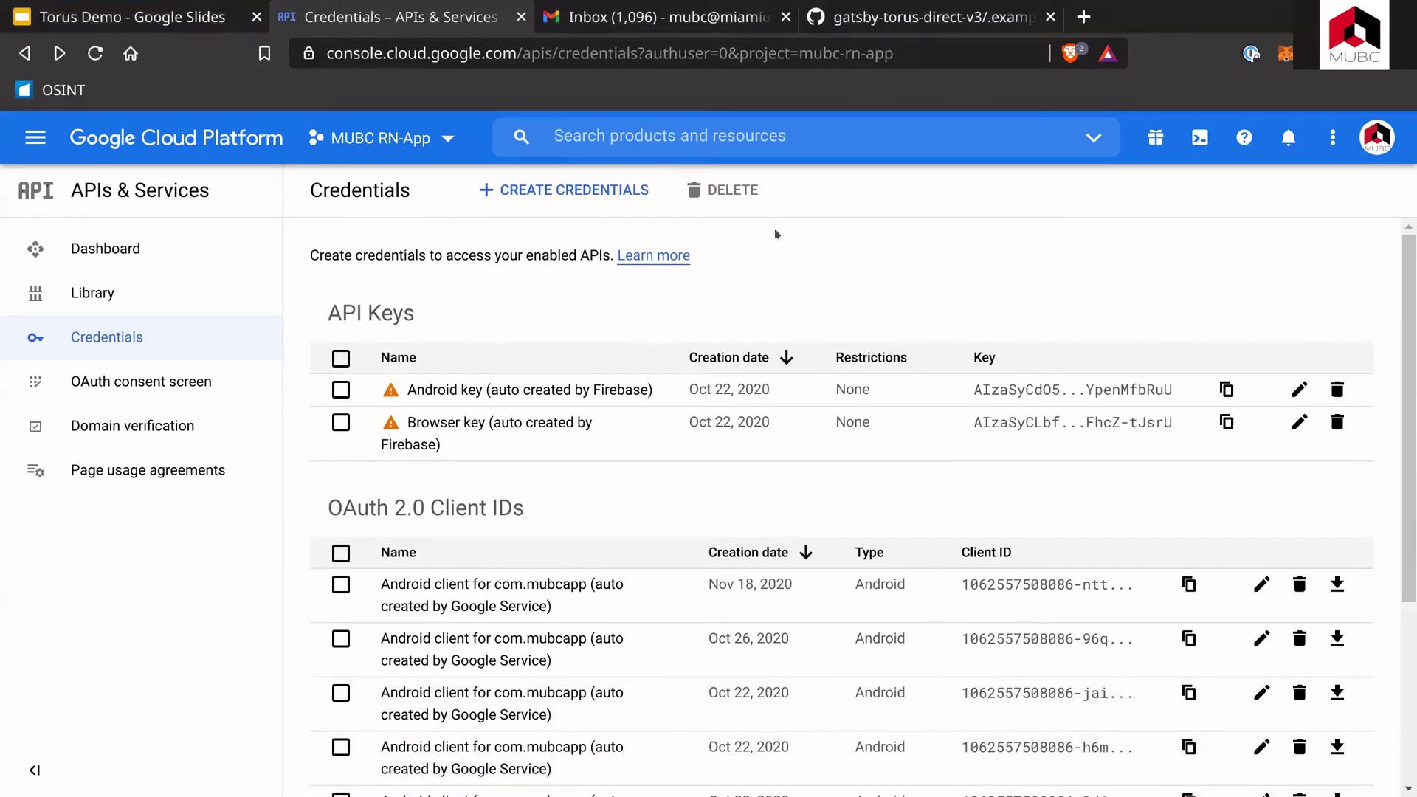
Step: Copy the h6m Android client's ID from the OAuth 2.0 Client IDs list and go to Gmail
scroll(340, 325, down, 3)
drag(329, 310, 543, 311)
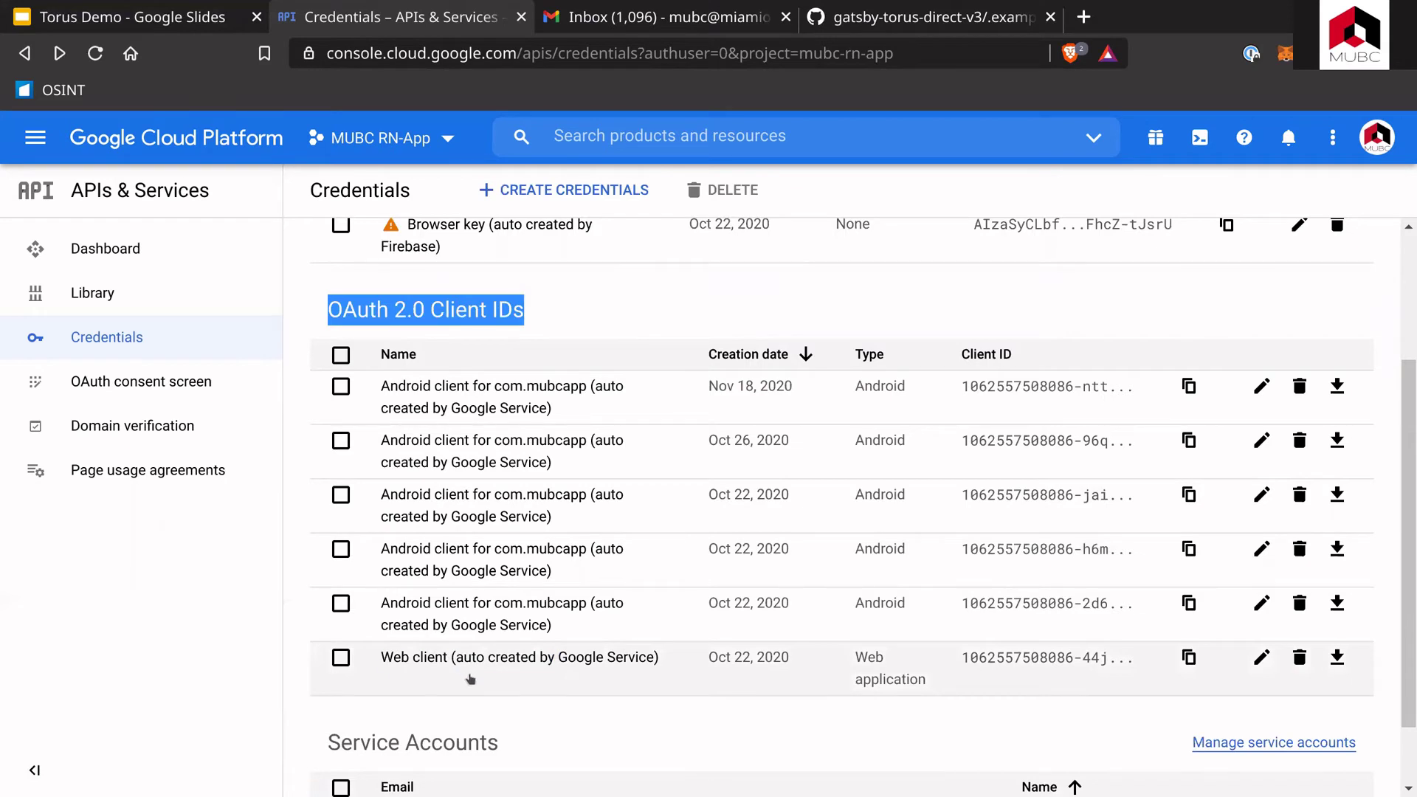
click(1187, 657)
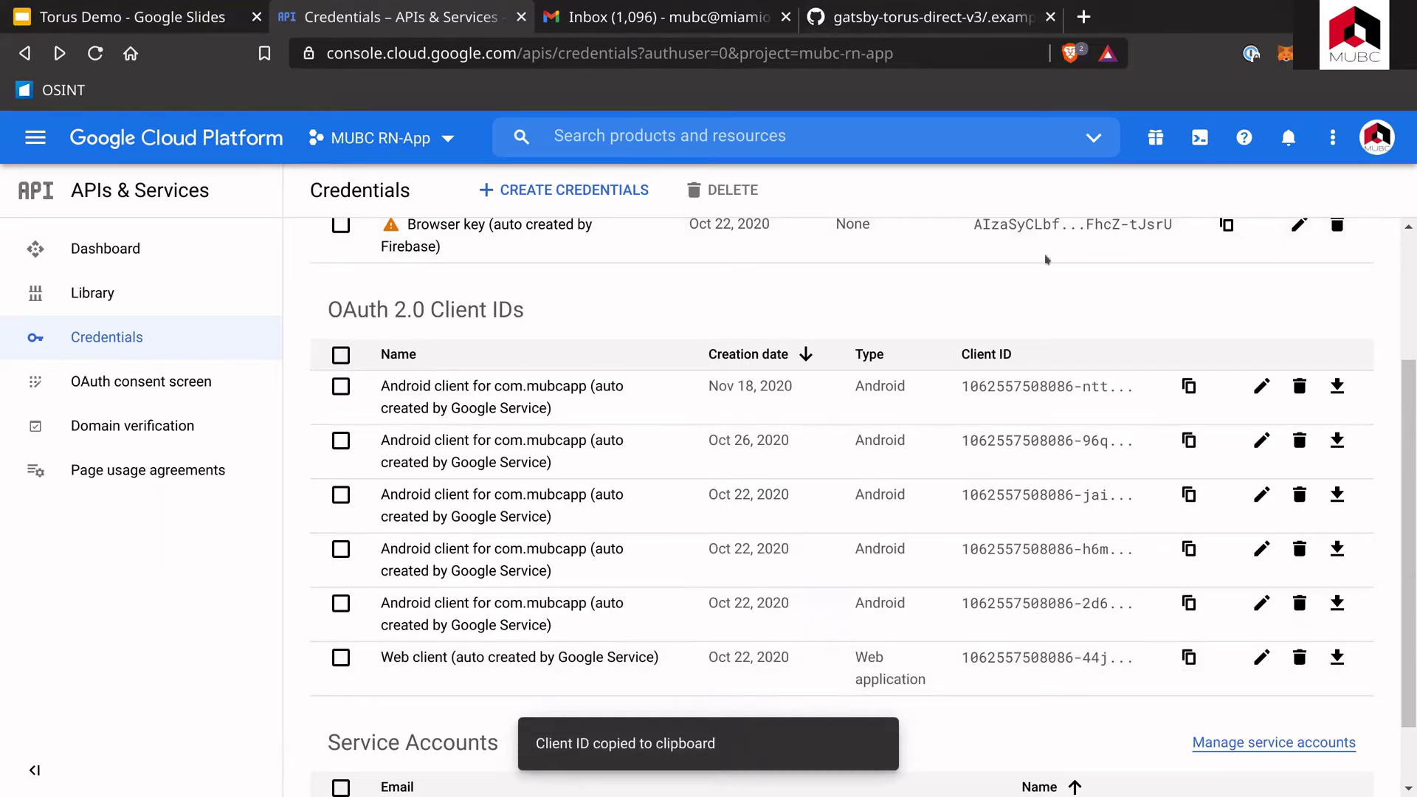
click(1193, 546)
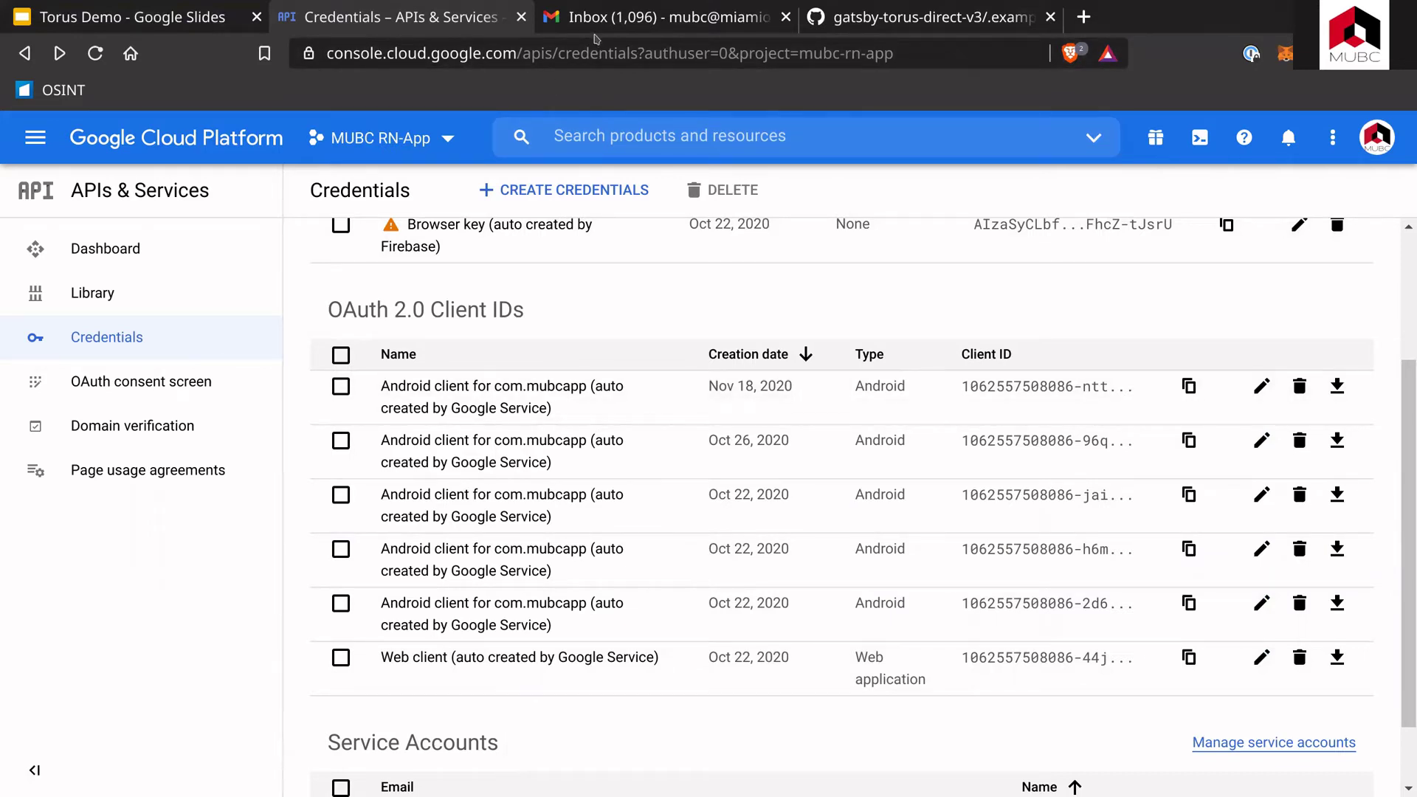
click(591, 17)
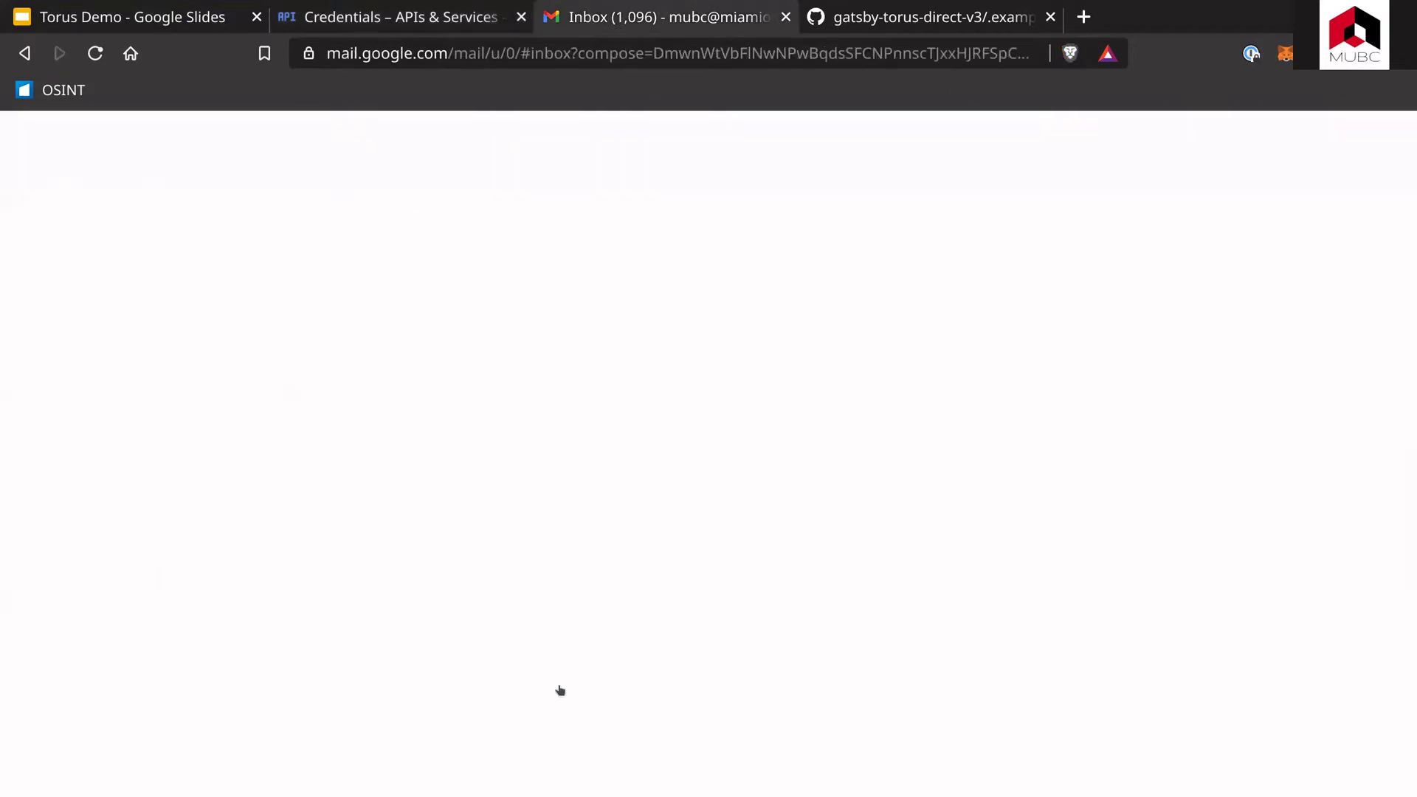
Step: Paste the Google client ID after the 'Client ID:' label in the Torus Identifier message
click(898, 476)
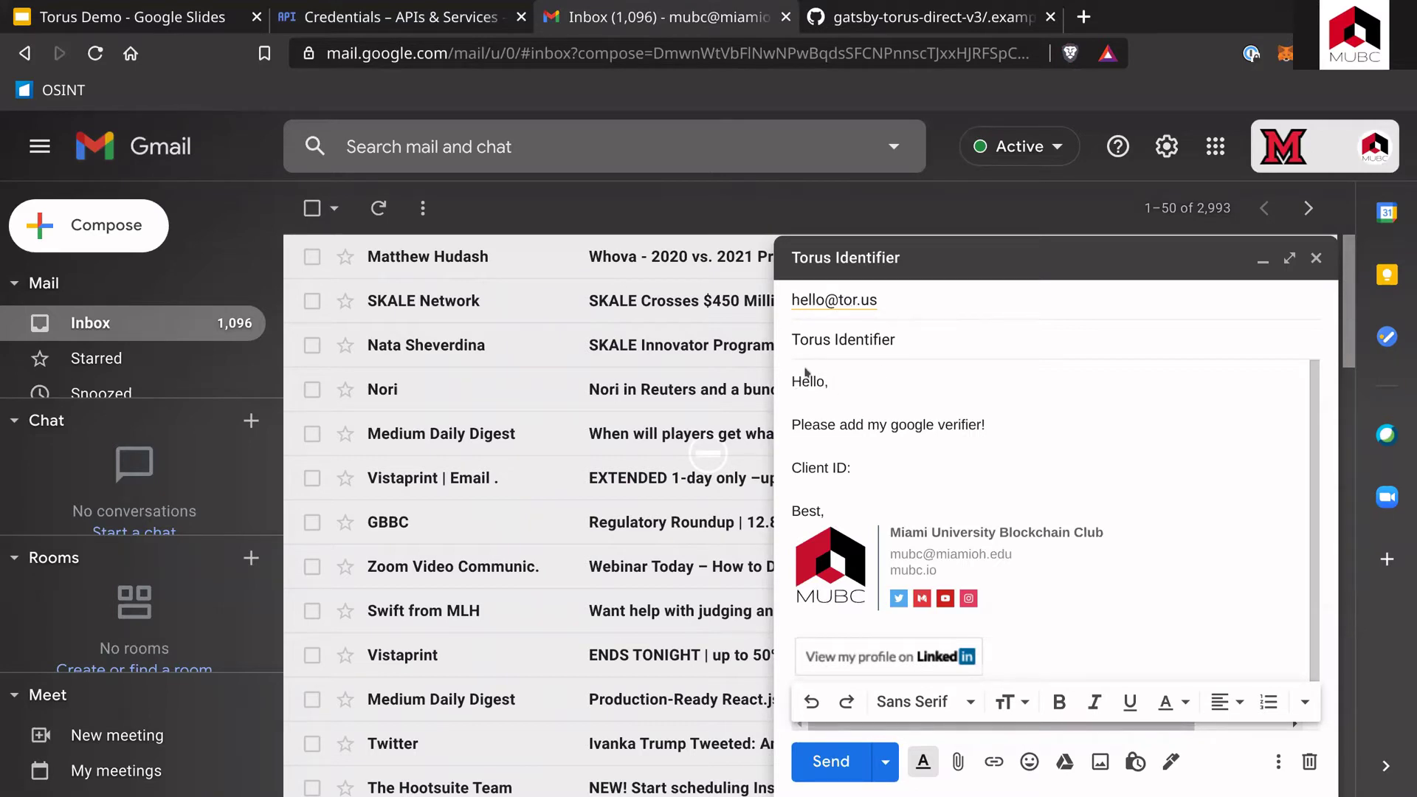
drag(793, 381, 916, 425)
click(870, 481)
click(868, 469)
drag(891, 425, 982, 425)
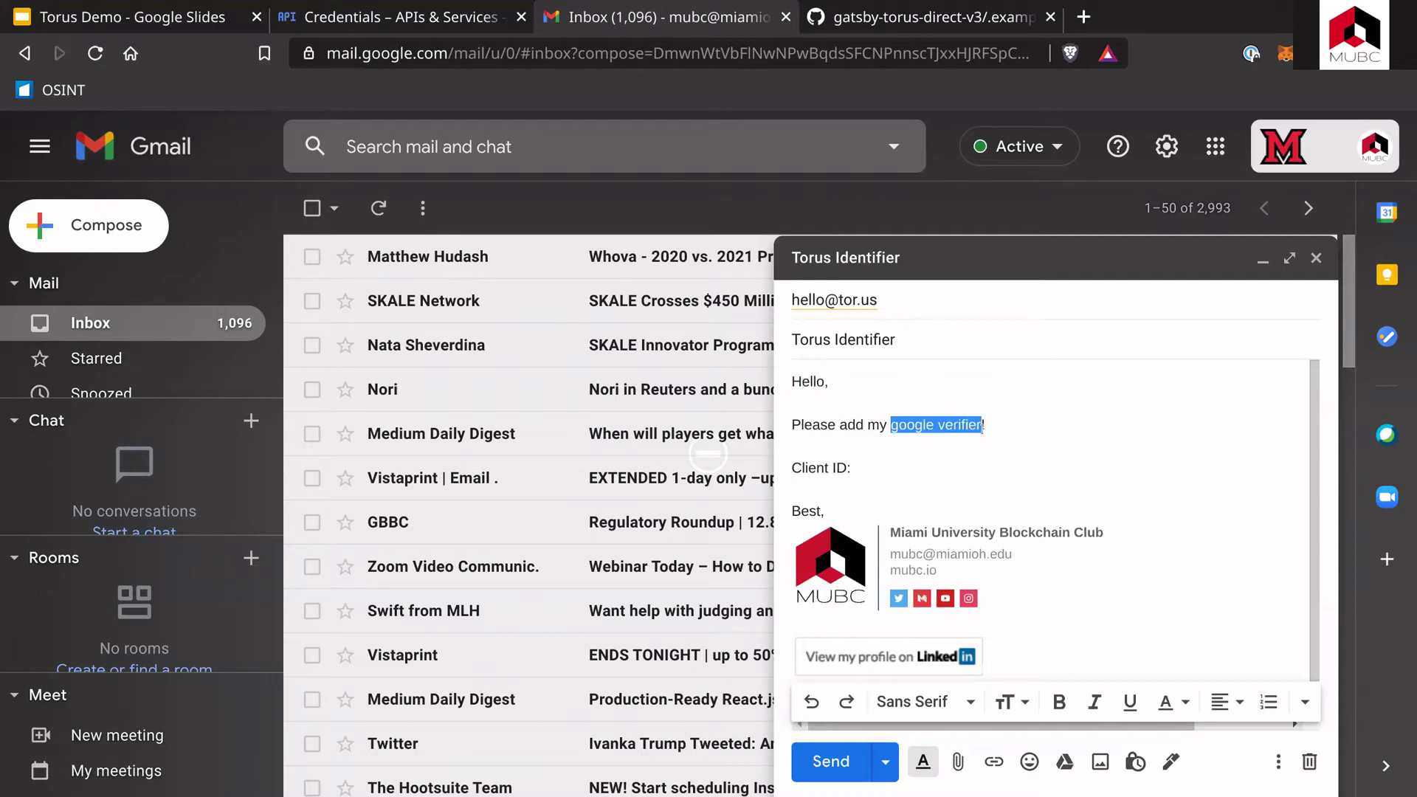
click(927, 465)
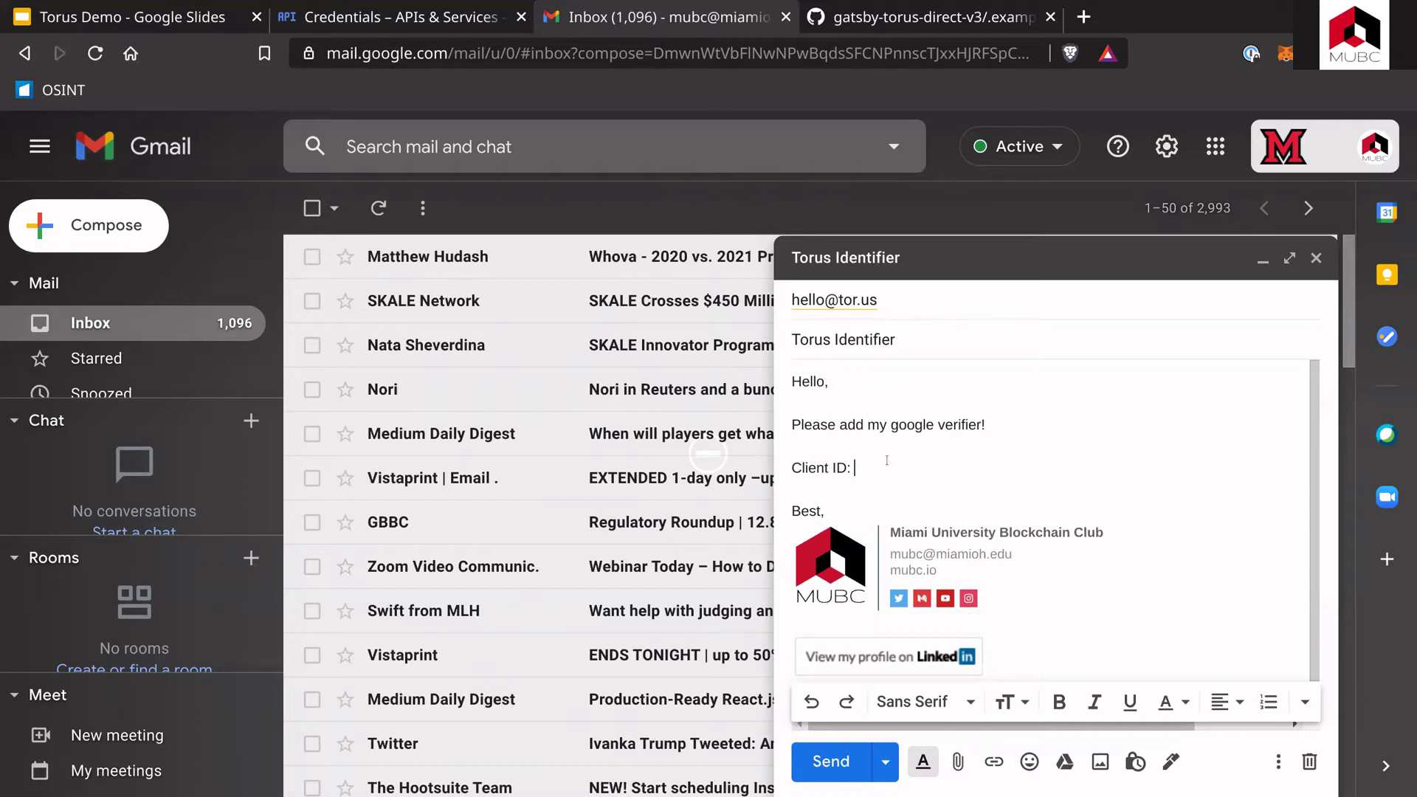
key(ctrl+v)
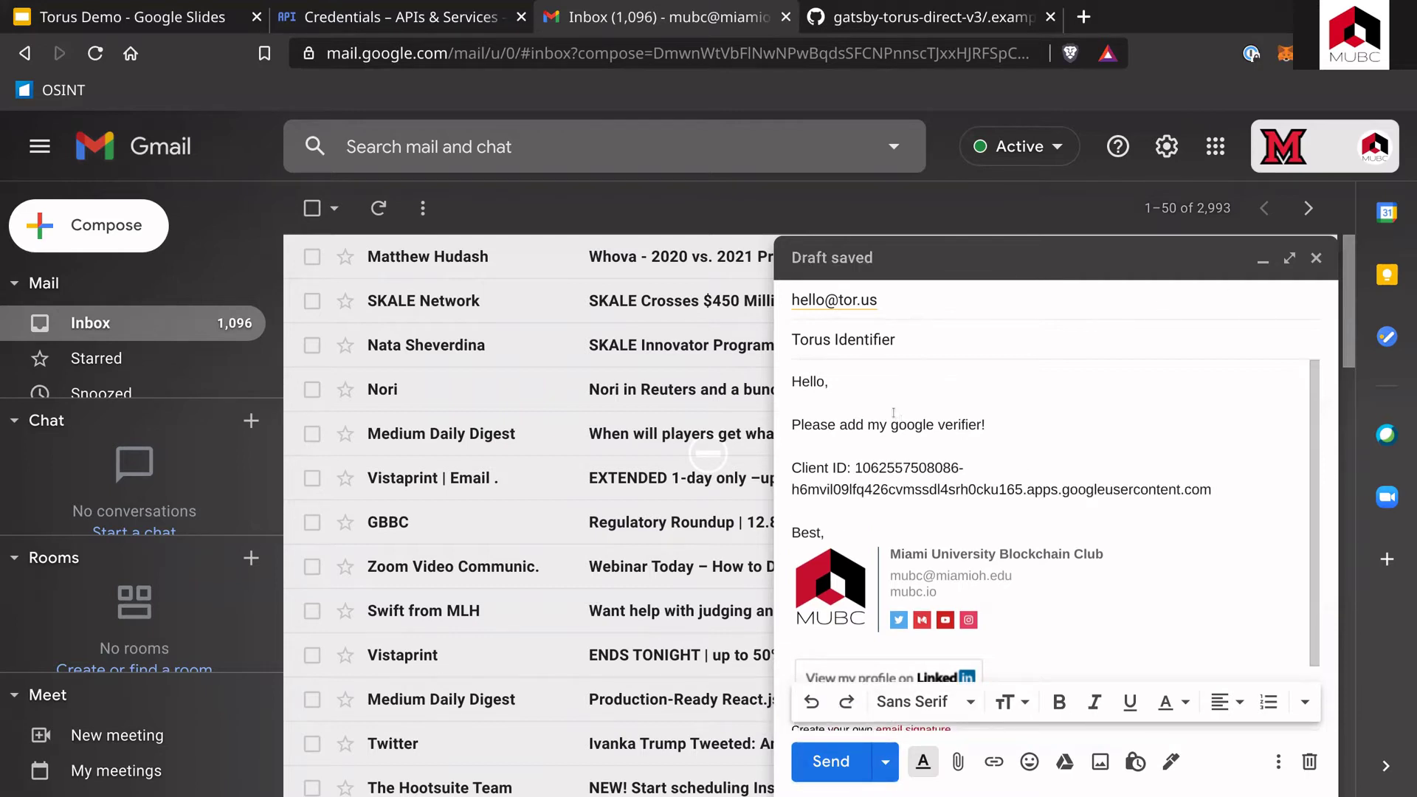
drag(849, 467, 936, 486)
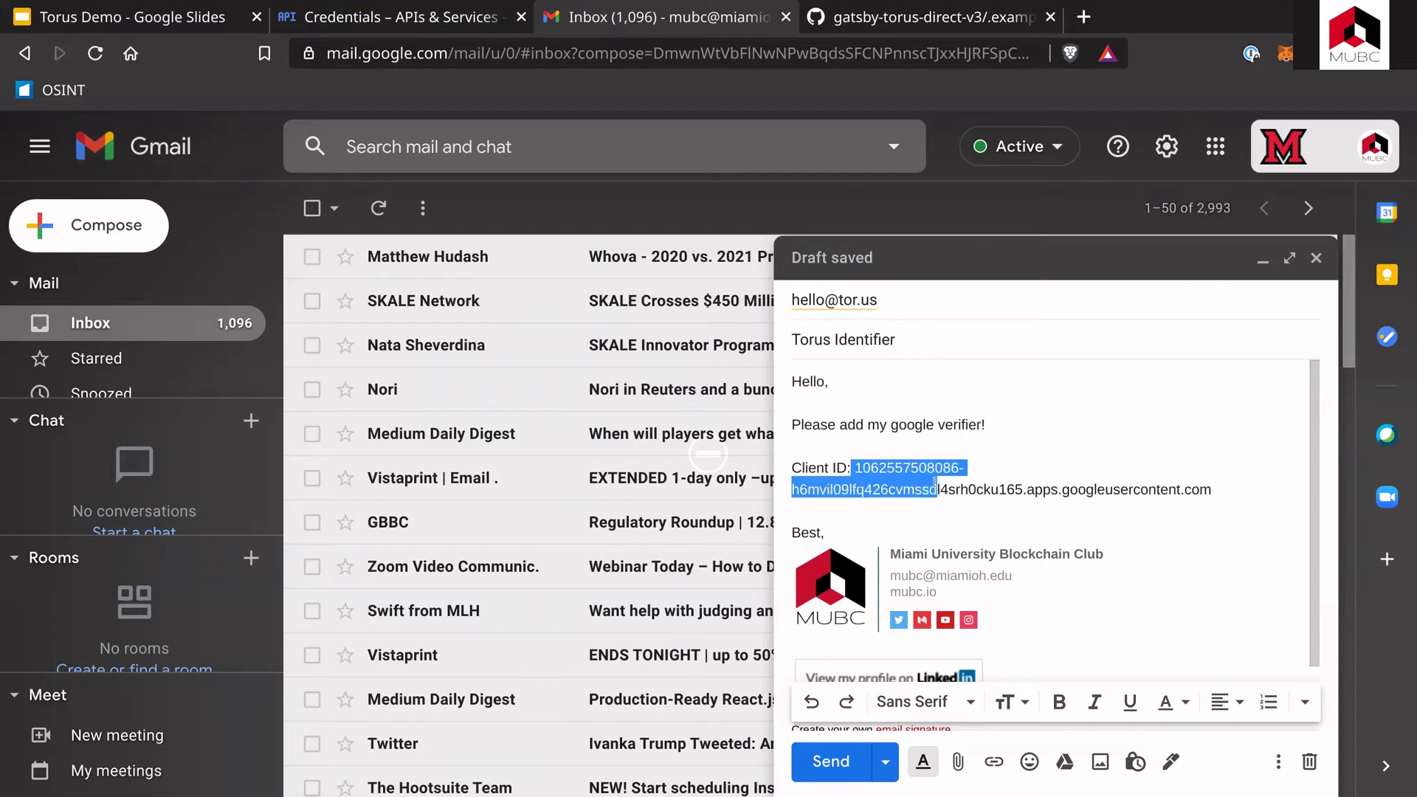
click(851, 468)
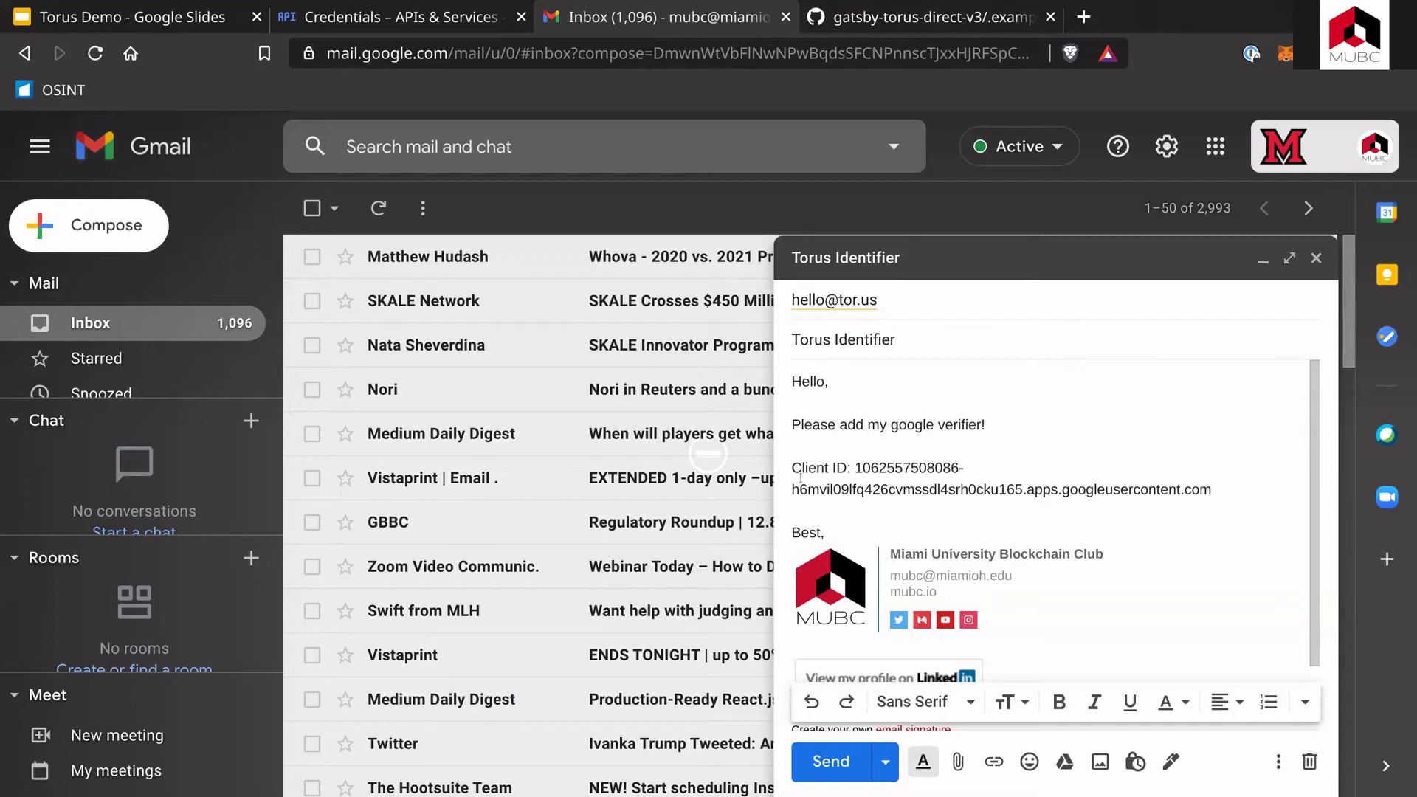
drag(792, 467, 847, 468)
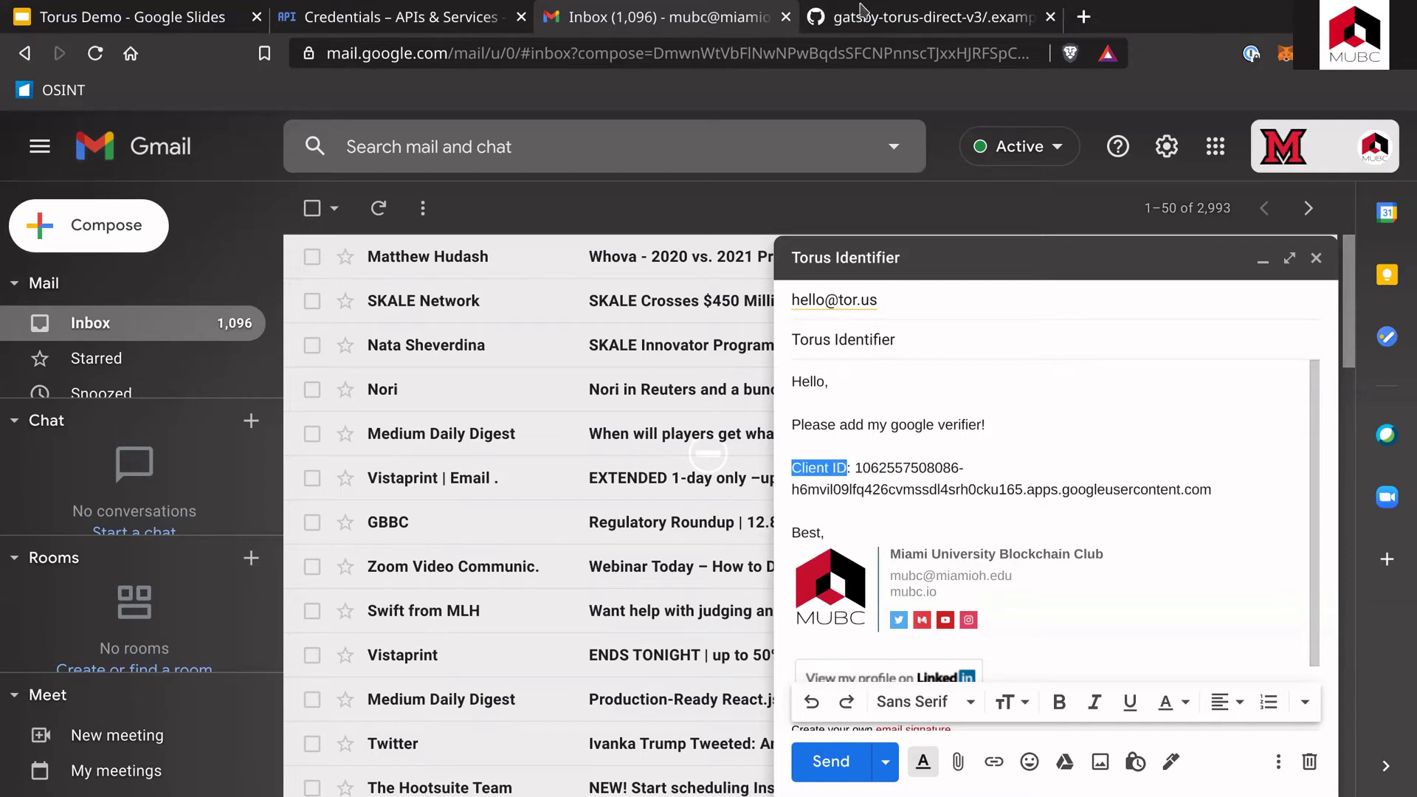
Step: In GitHub, review the GATSBY_GOOGLE_CLIENT_ID and GATSBY_VERIFIER_NAME lines of .example.env
click(867, 18)
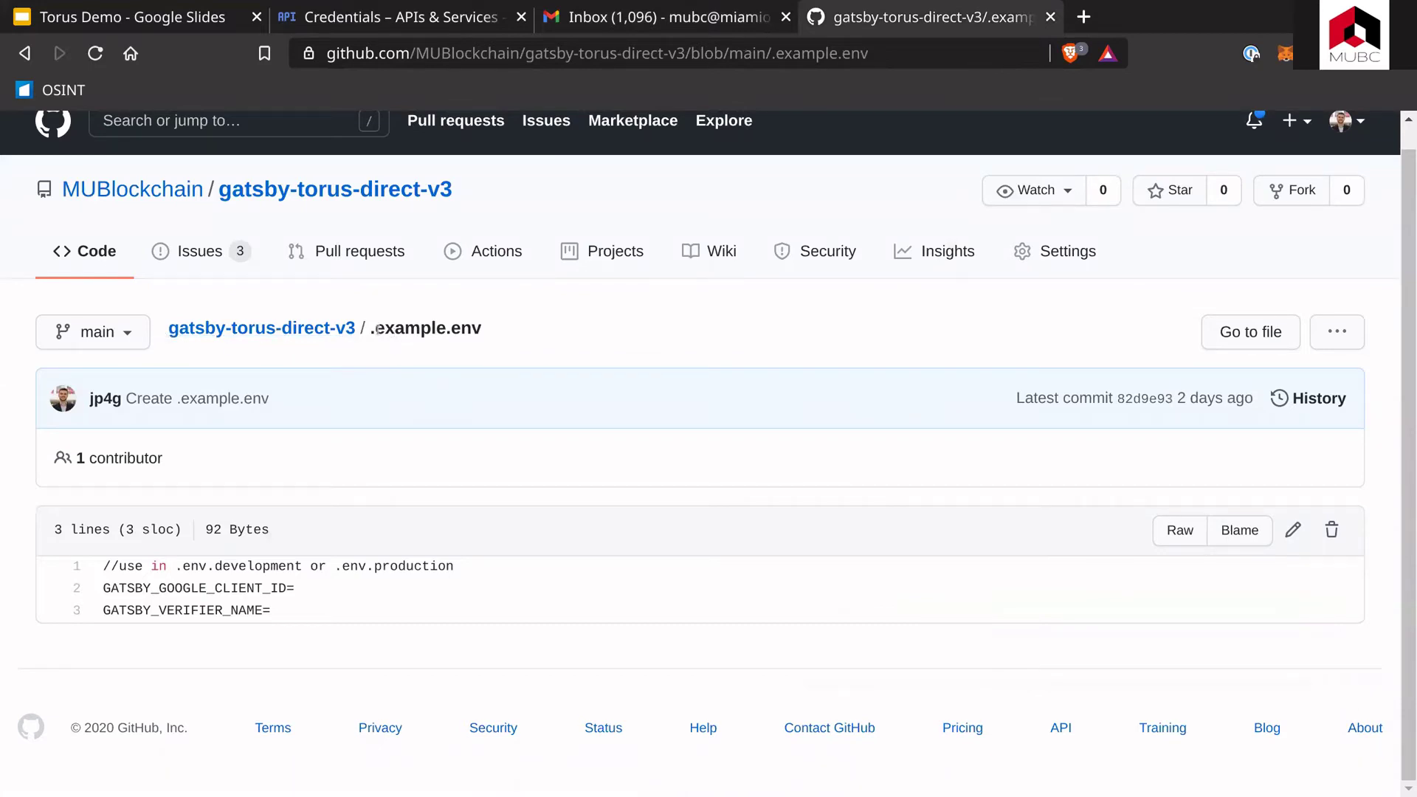
drag(375, 329, 472, 329)
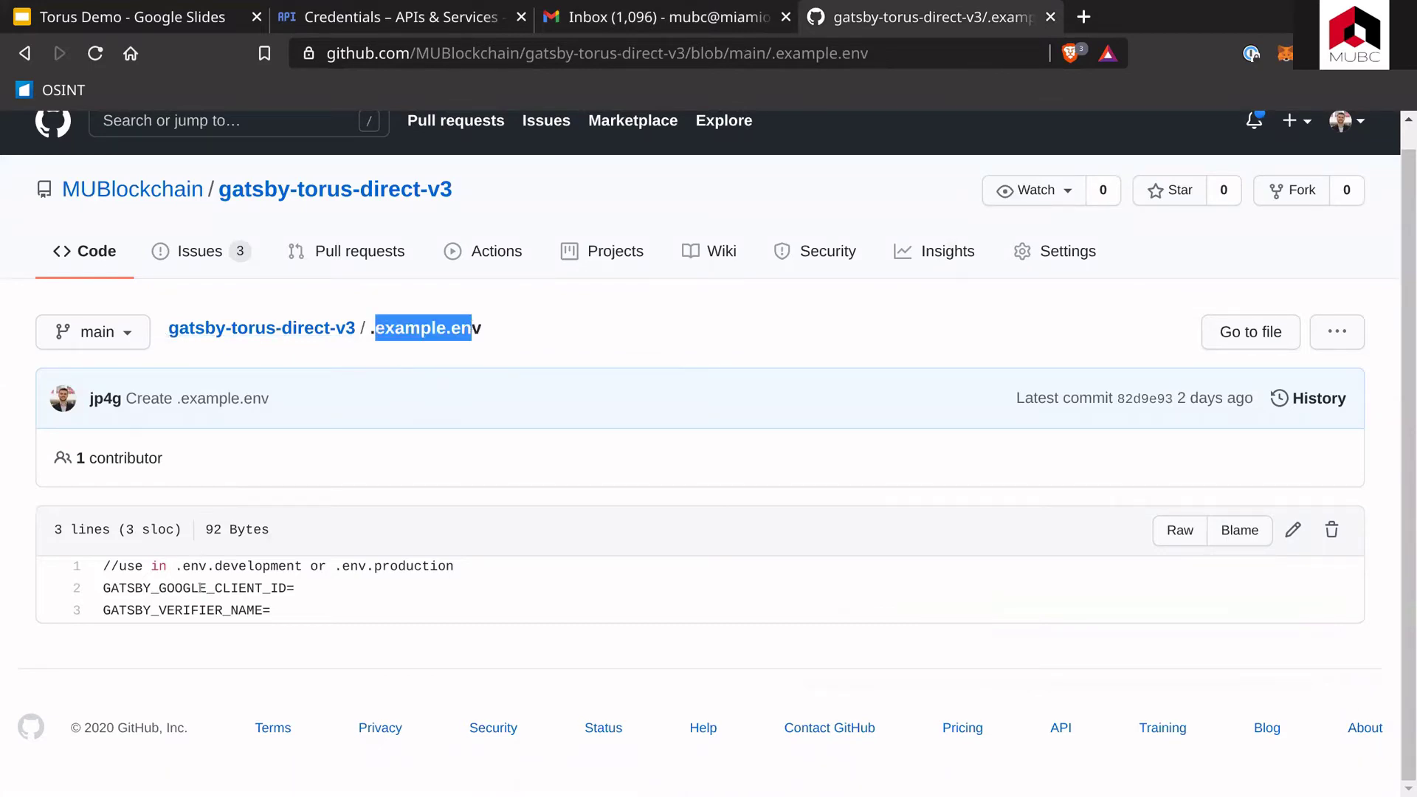
drag(104, 588, 299, 593)
click(235, 588)
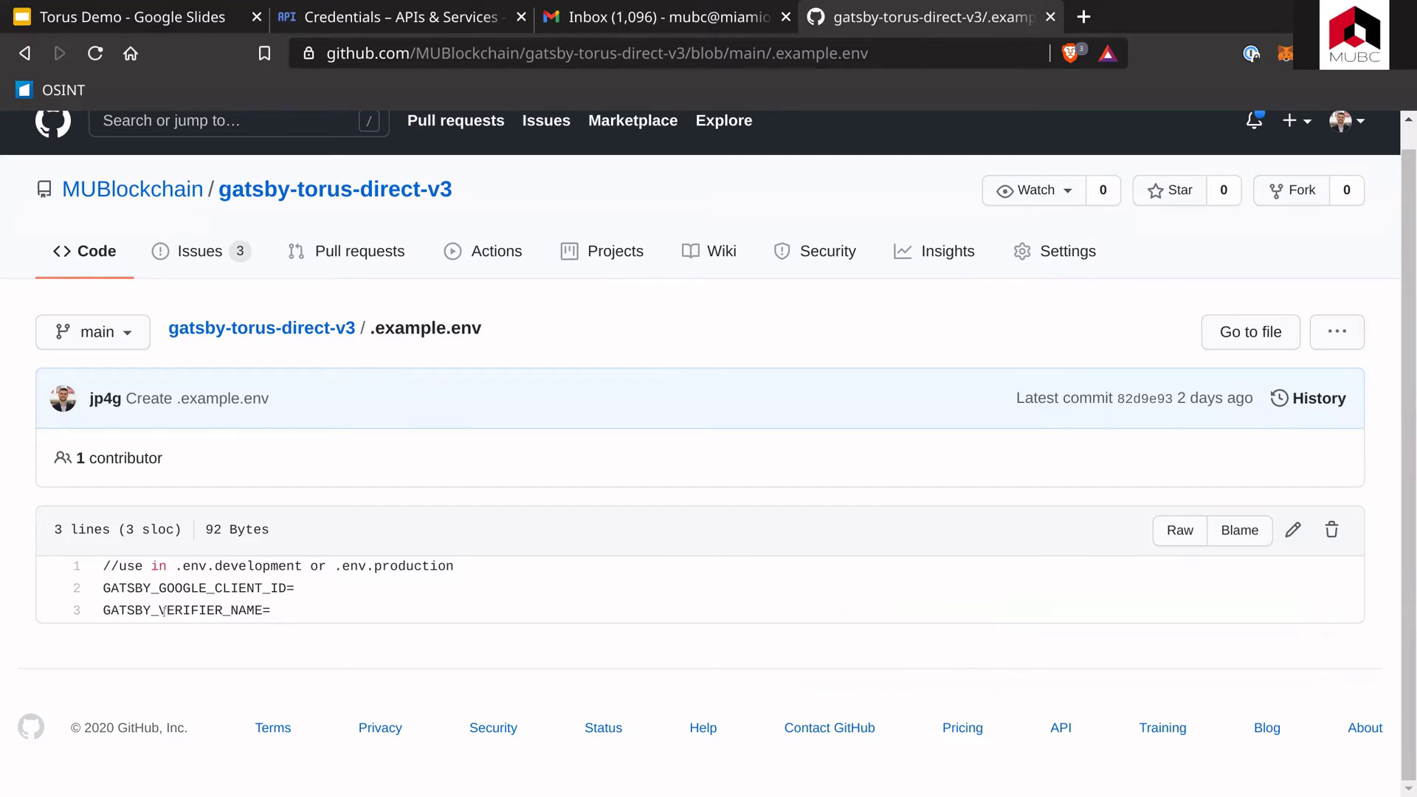
drag(164, 609, 260, 609)
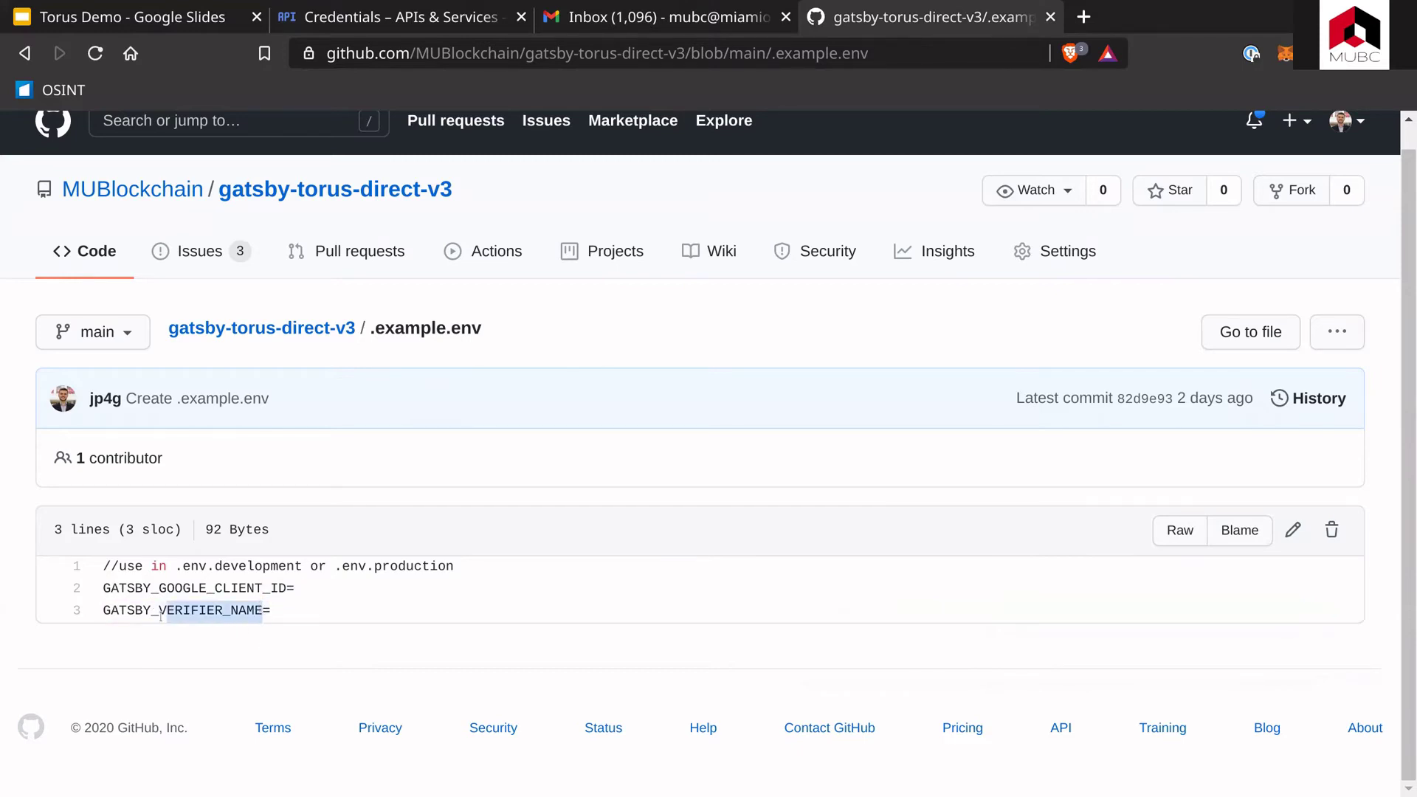
drag(161, 615, 221, 611)
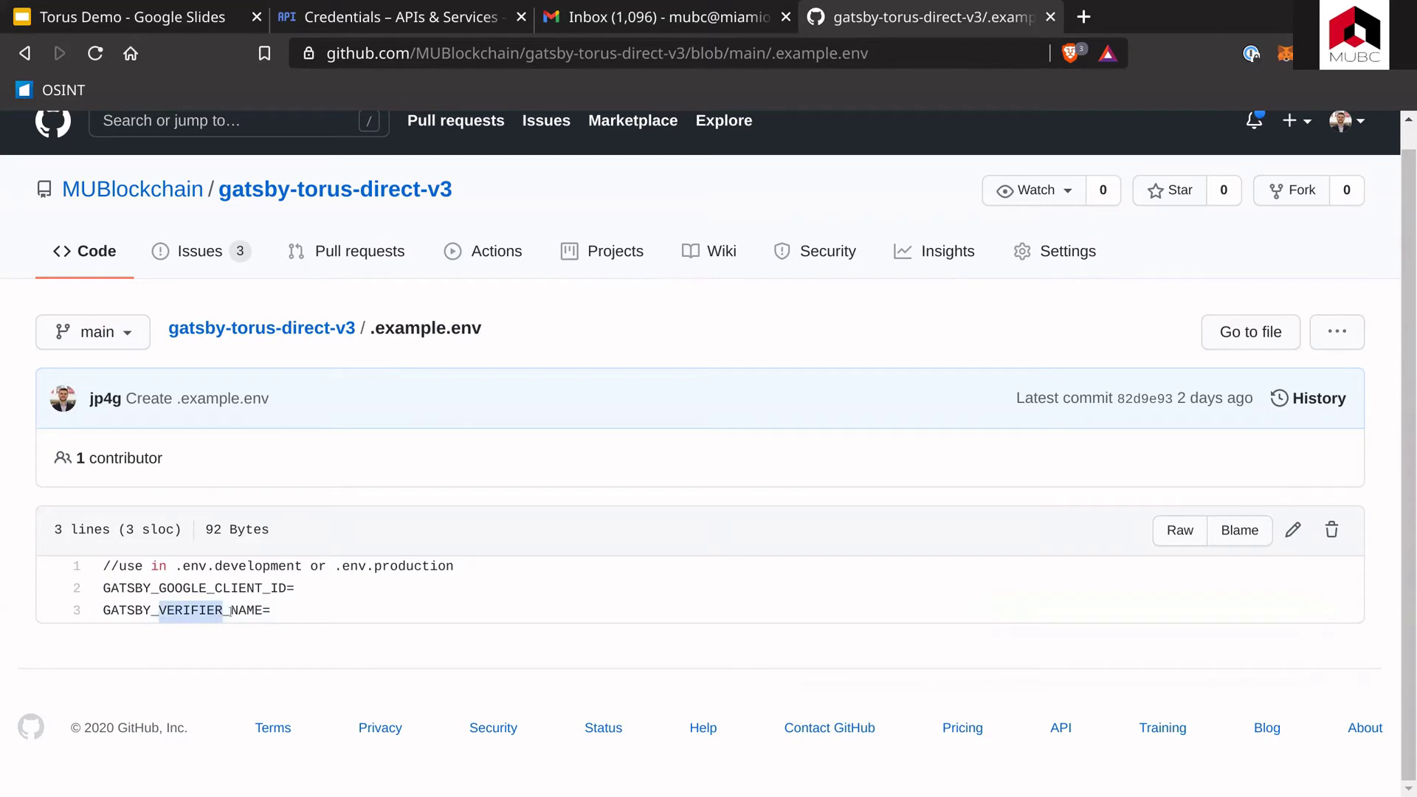
click(275, 612)
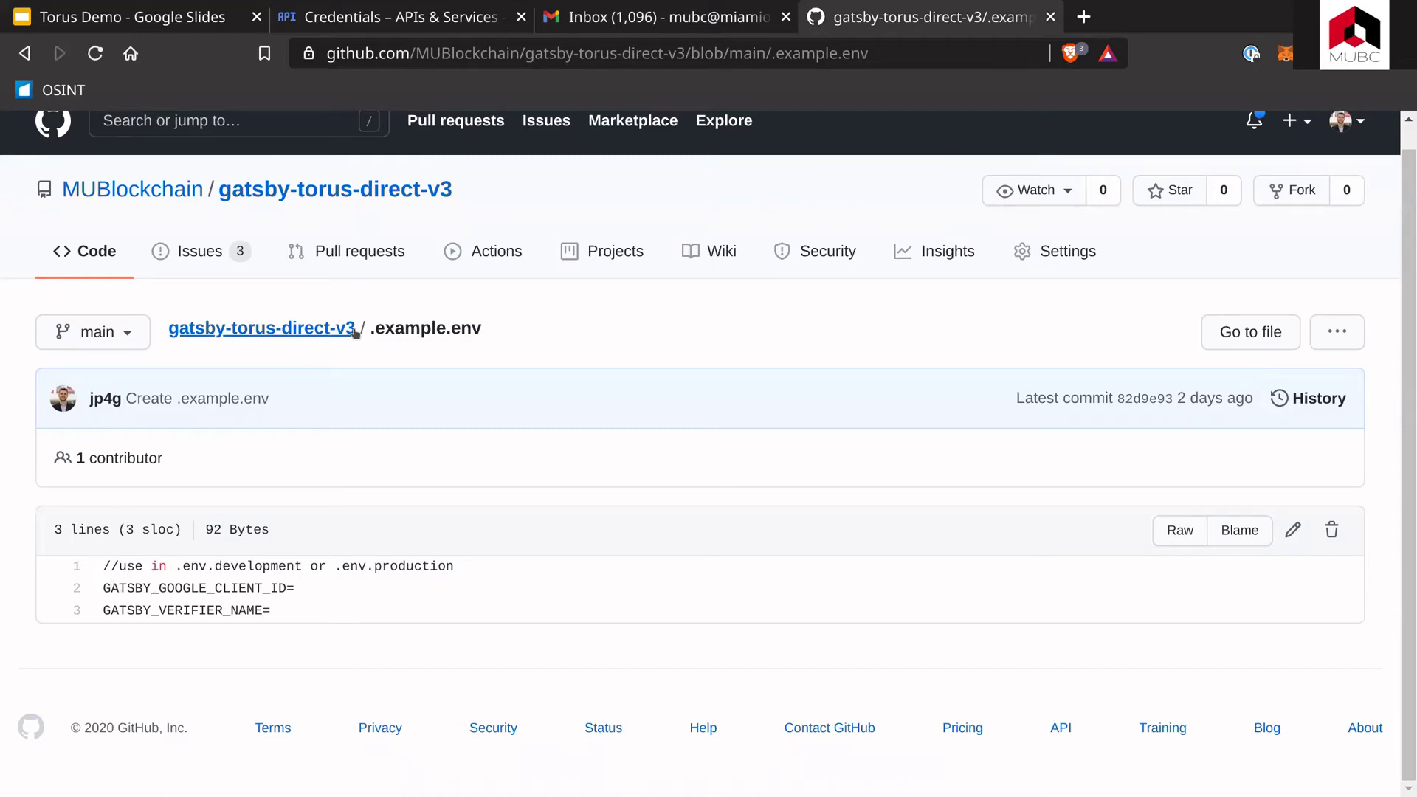
Step: Highlight the .env.development and .env.production file names on line 1 of .example.env
double_click(513, 333)
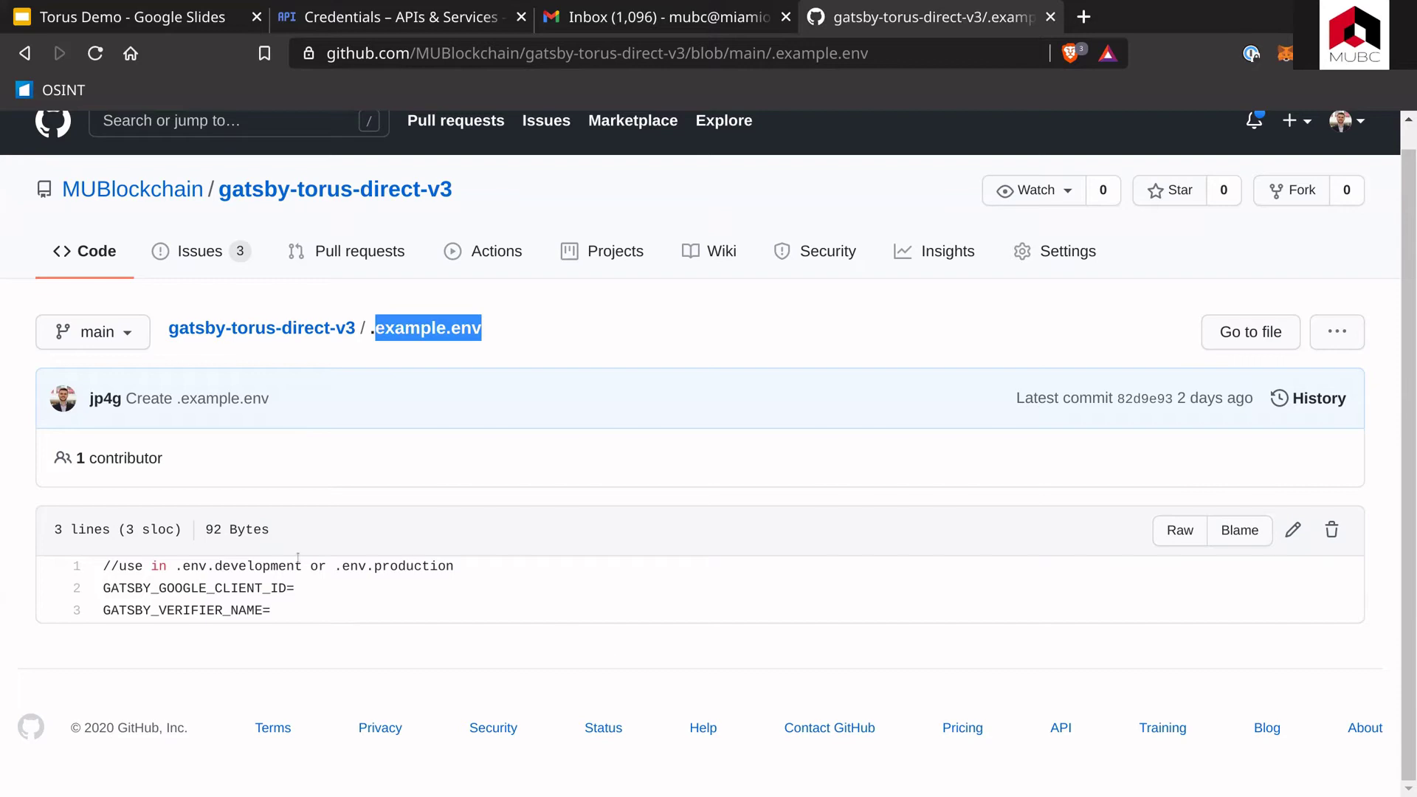
drag(177, 565, 301, 566)
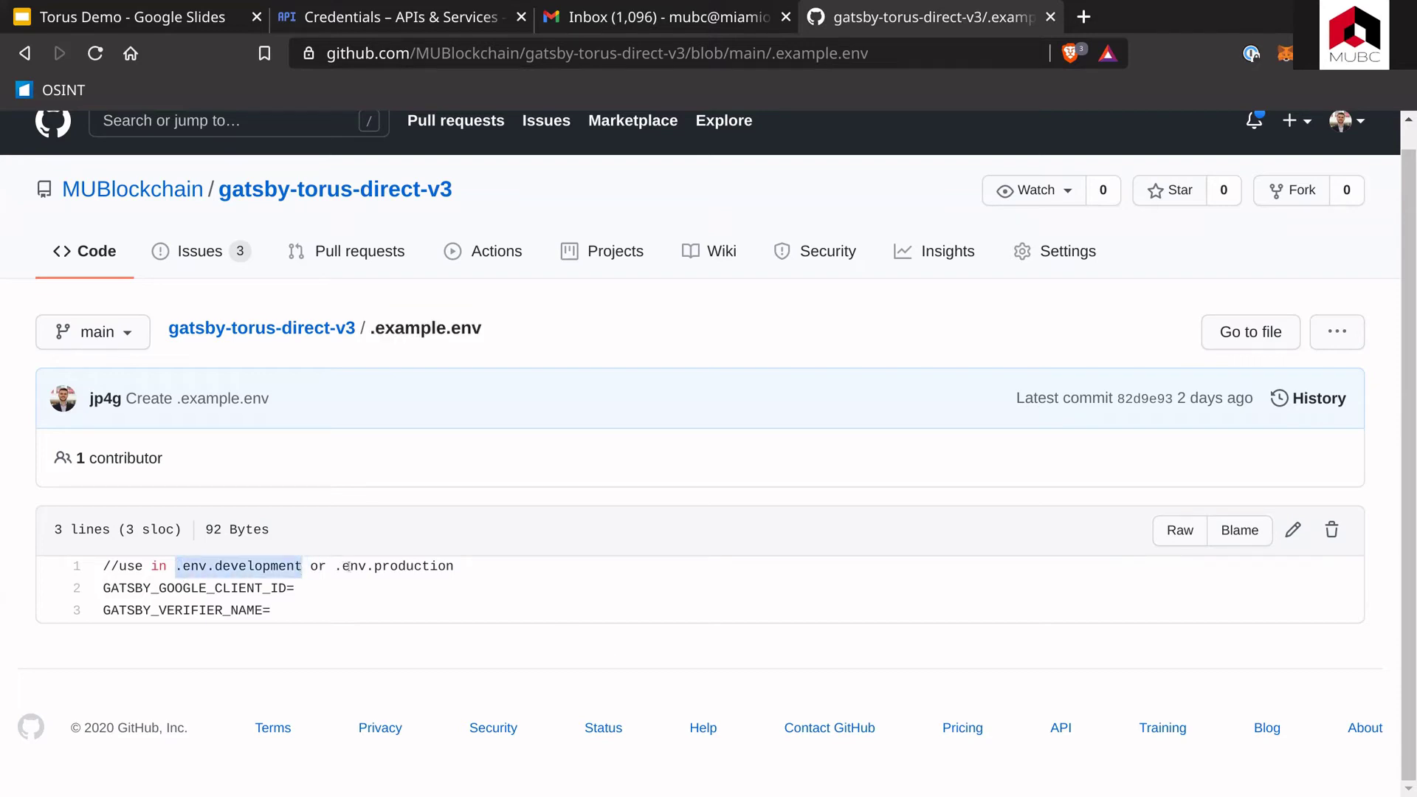
drag(336, 566, 458, 566)
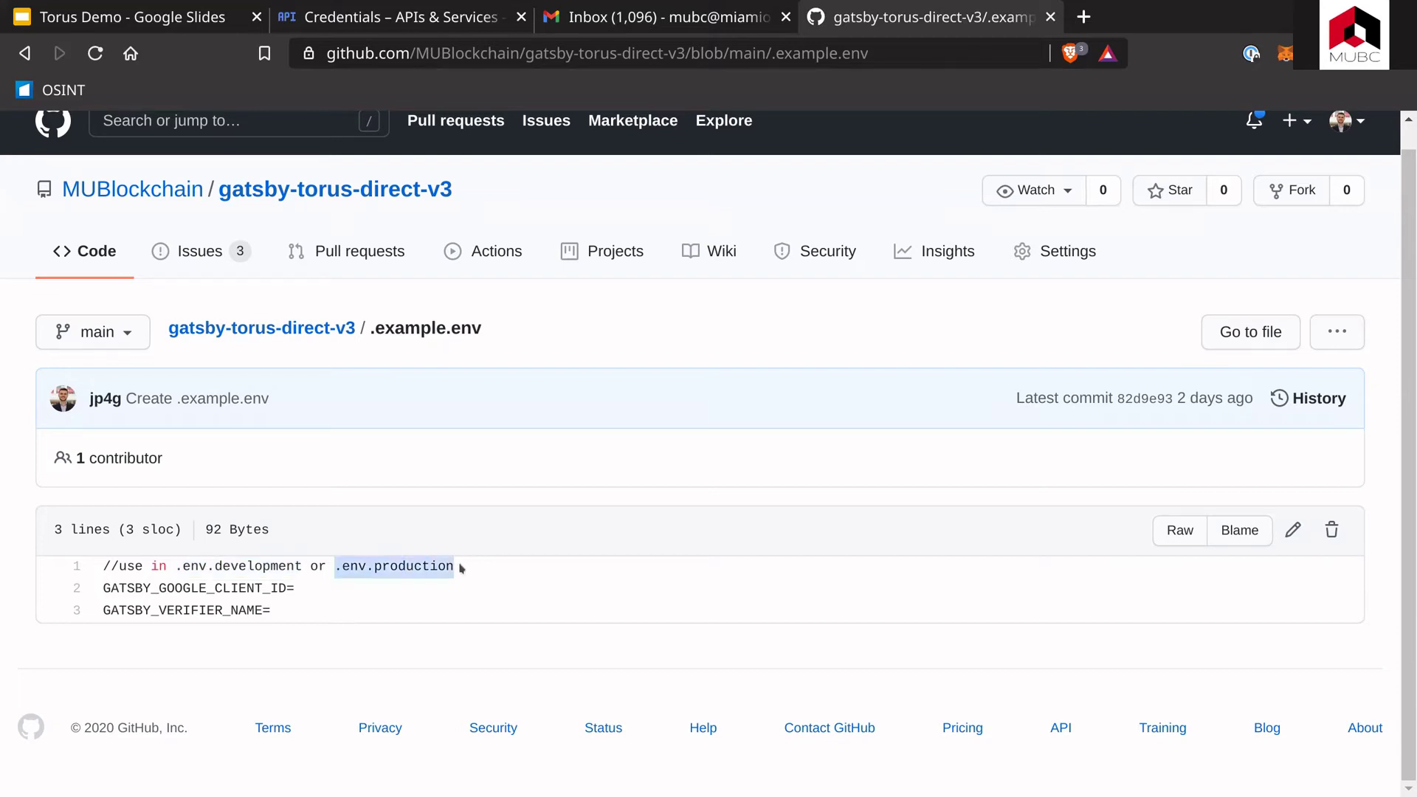